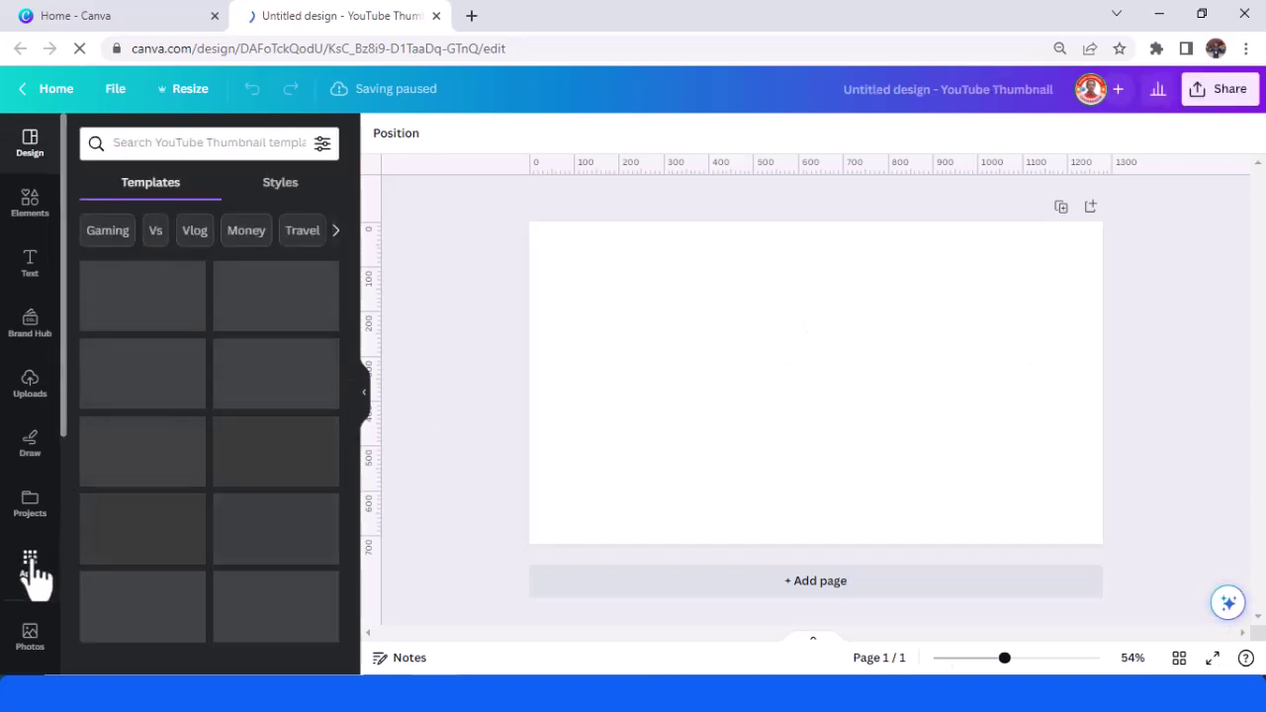
Search the Canva apps for "type" and open the TypeCraft app
click(29, 561)
click(147, 144)
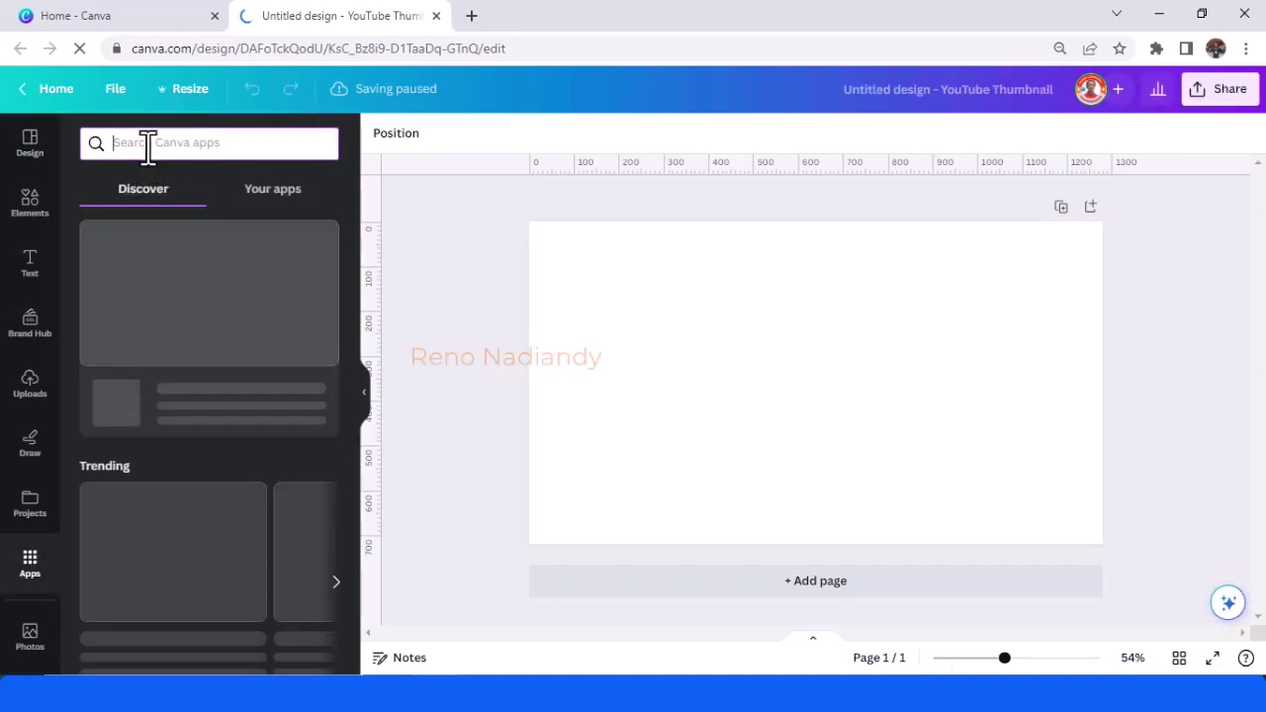
text(type)
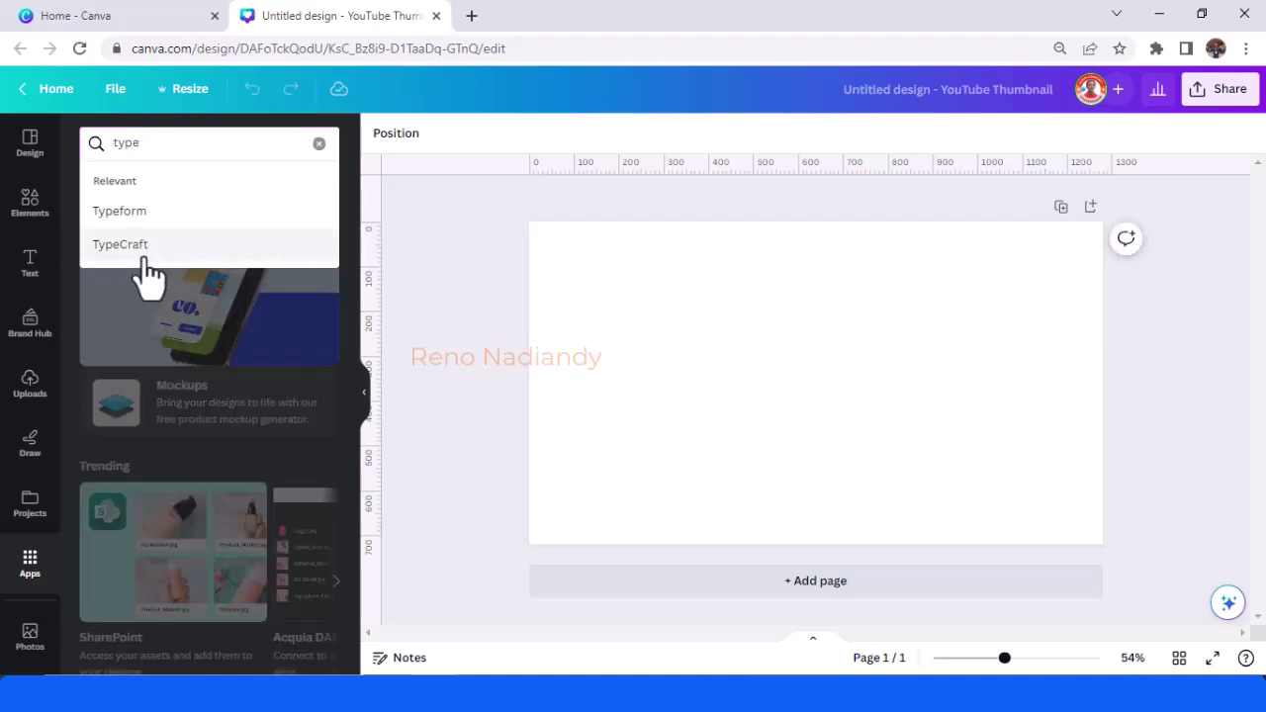
click(141, 246)
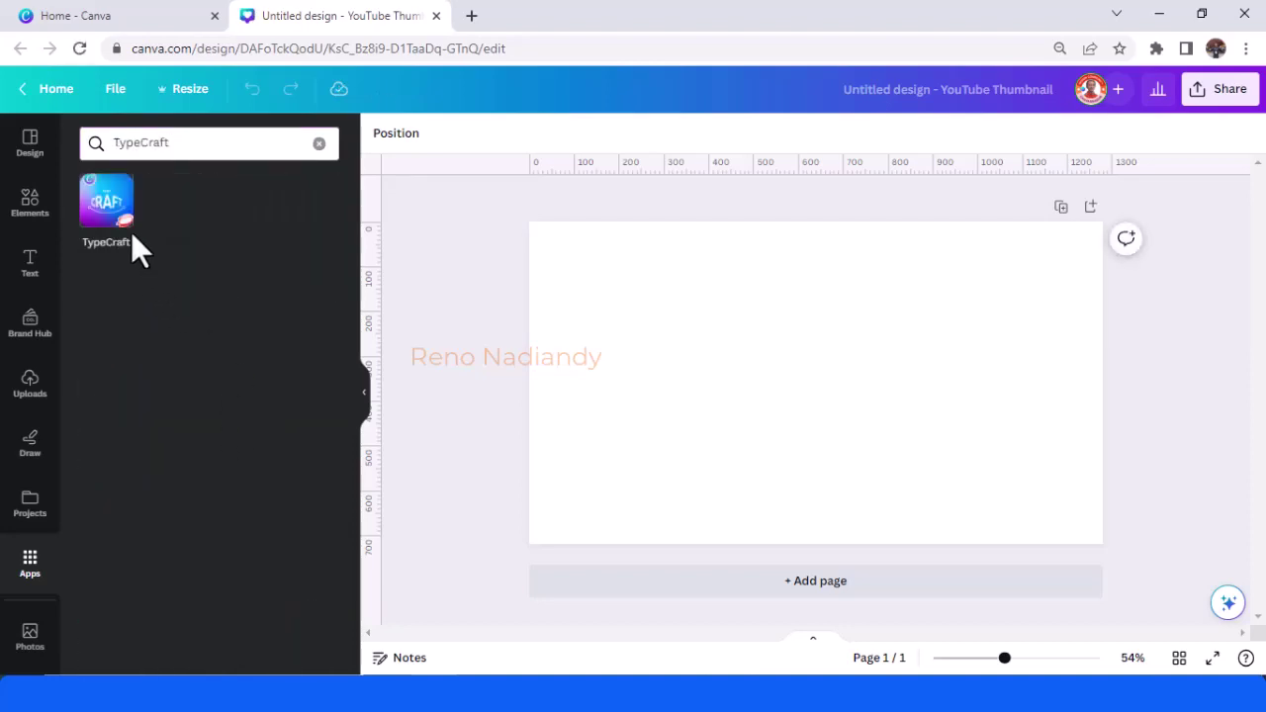
click(112, 204)
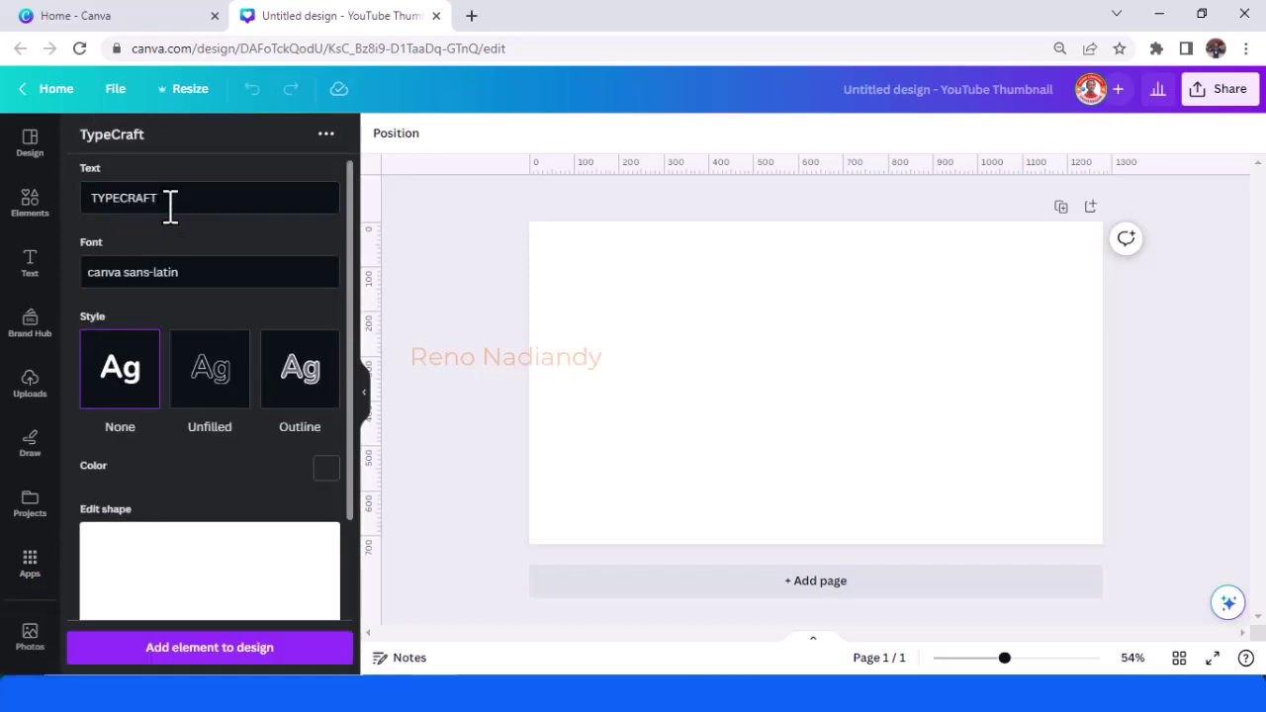
Replace the TypeCraft sample text with GOLDEN and set its font to OswaldBold
drag(170, 206, 92, 197)
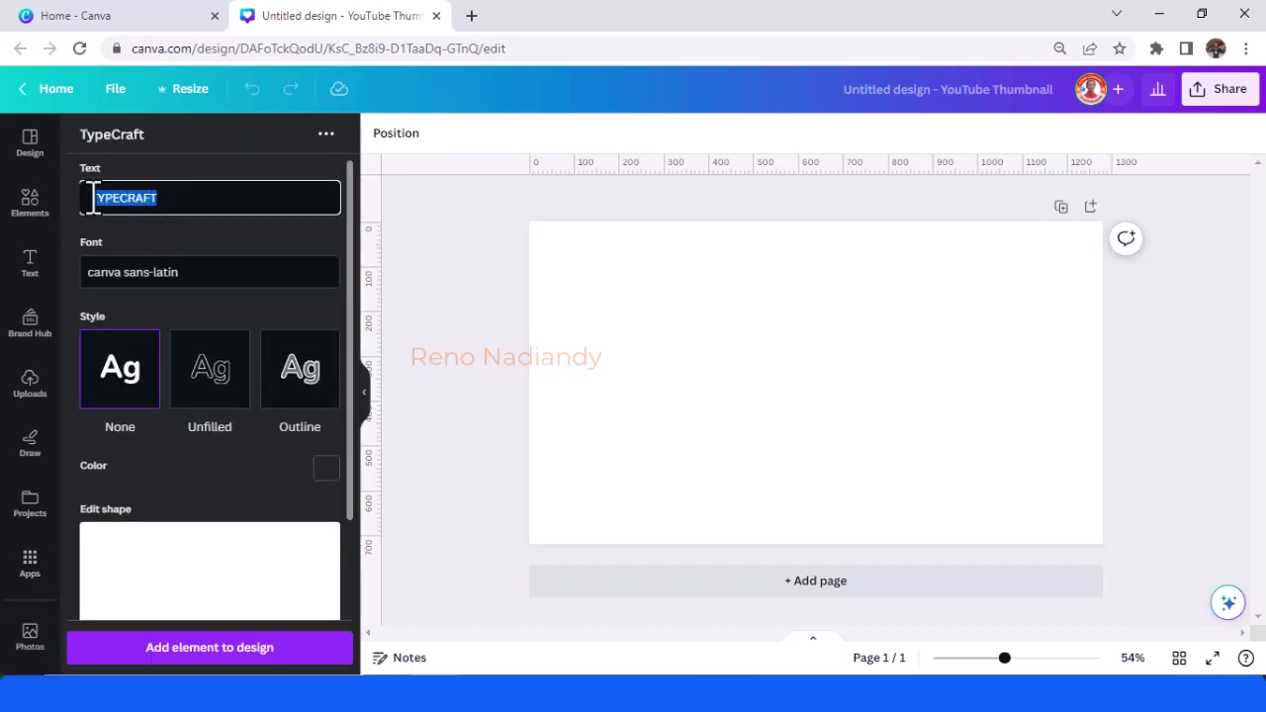
key(BackSpace)
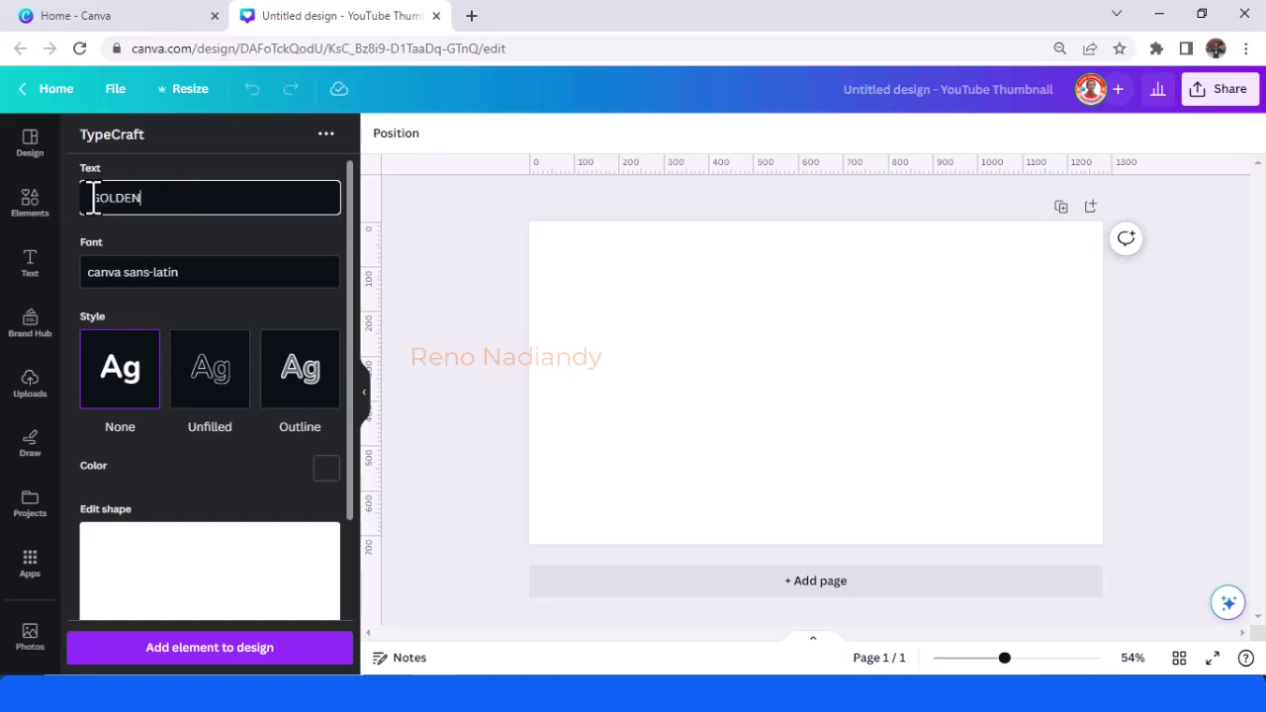
click(172, 271)
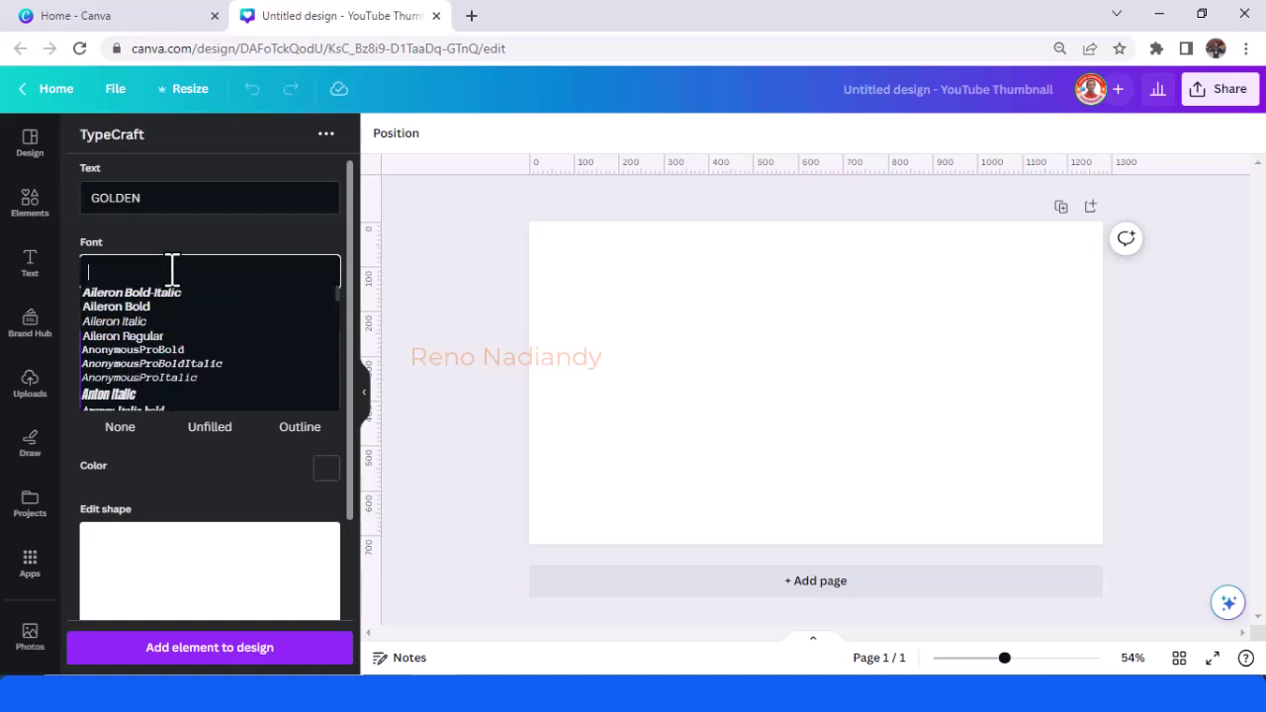
scroll(148, 323, down, 1)
scroll(147, 323, down, 10)
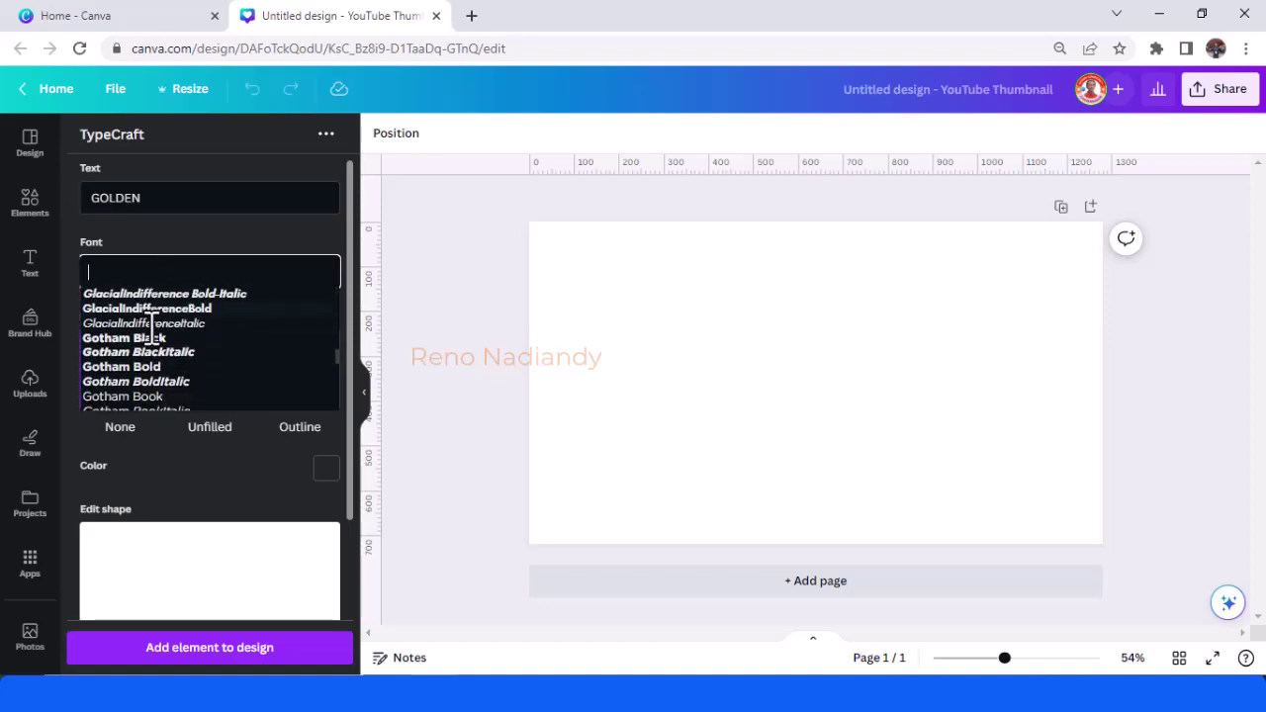
scroll(151, 333, down, 3)
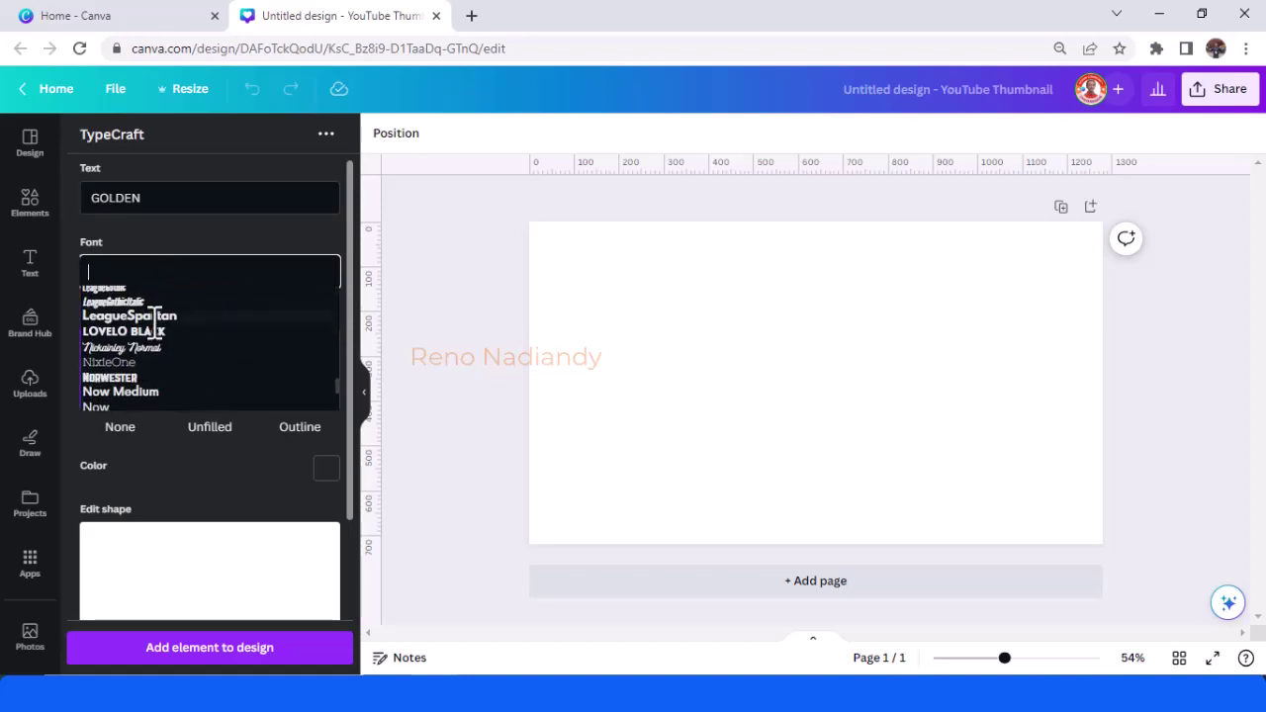
scroll(151, 333, down, 5)
scroll(153, 323, down, 1)
scroll(158, 329, down, 3)
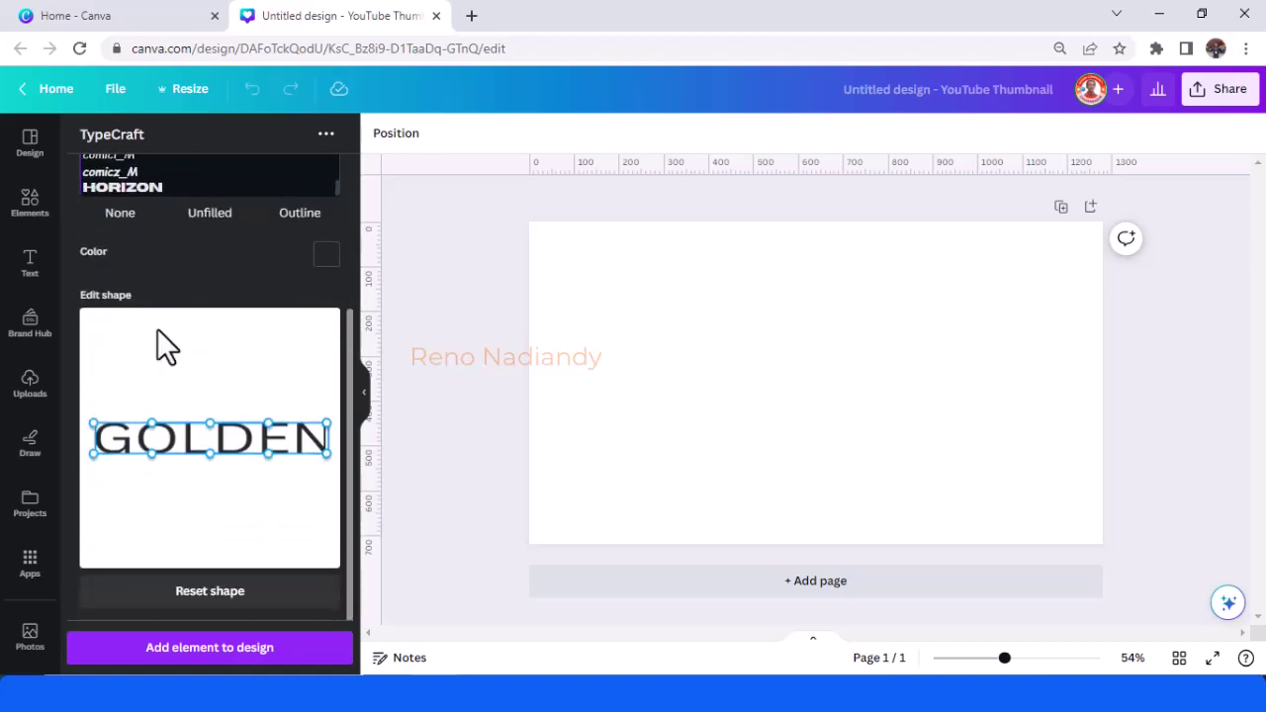
scroll(213, 386, up, 5)
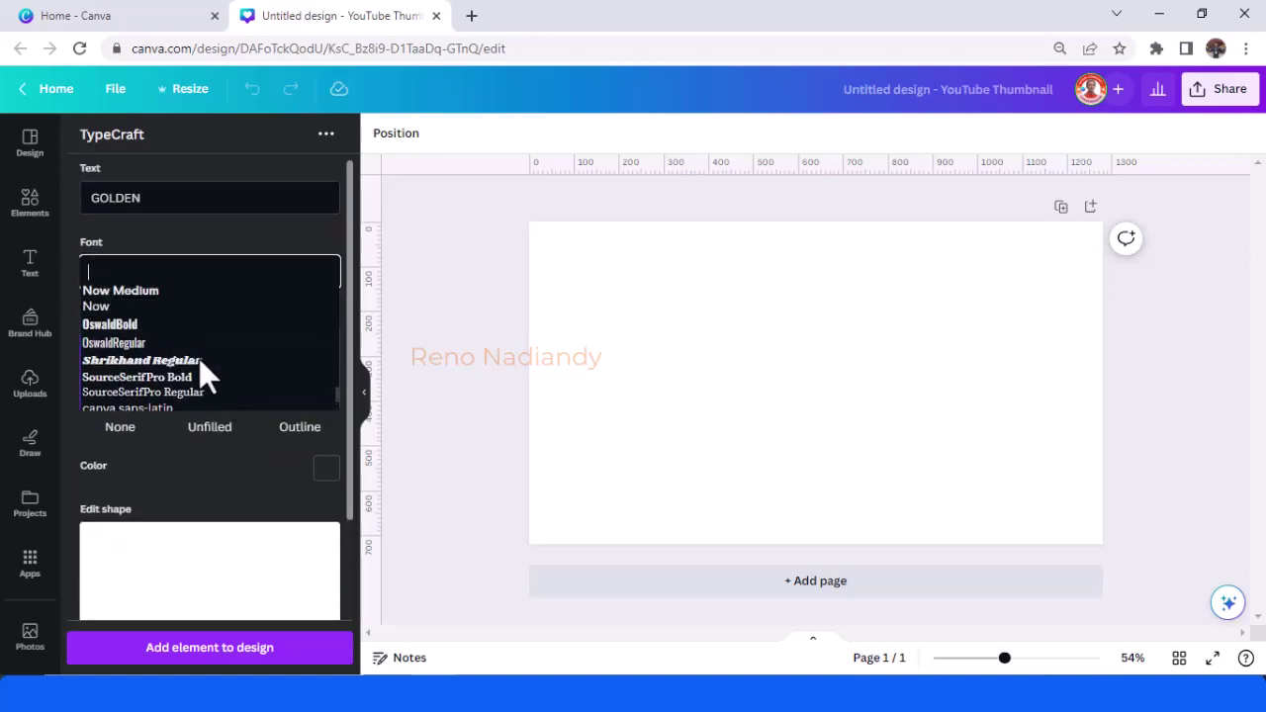
click(128, 325)
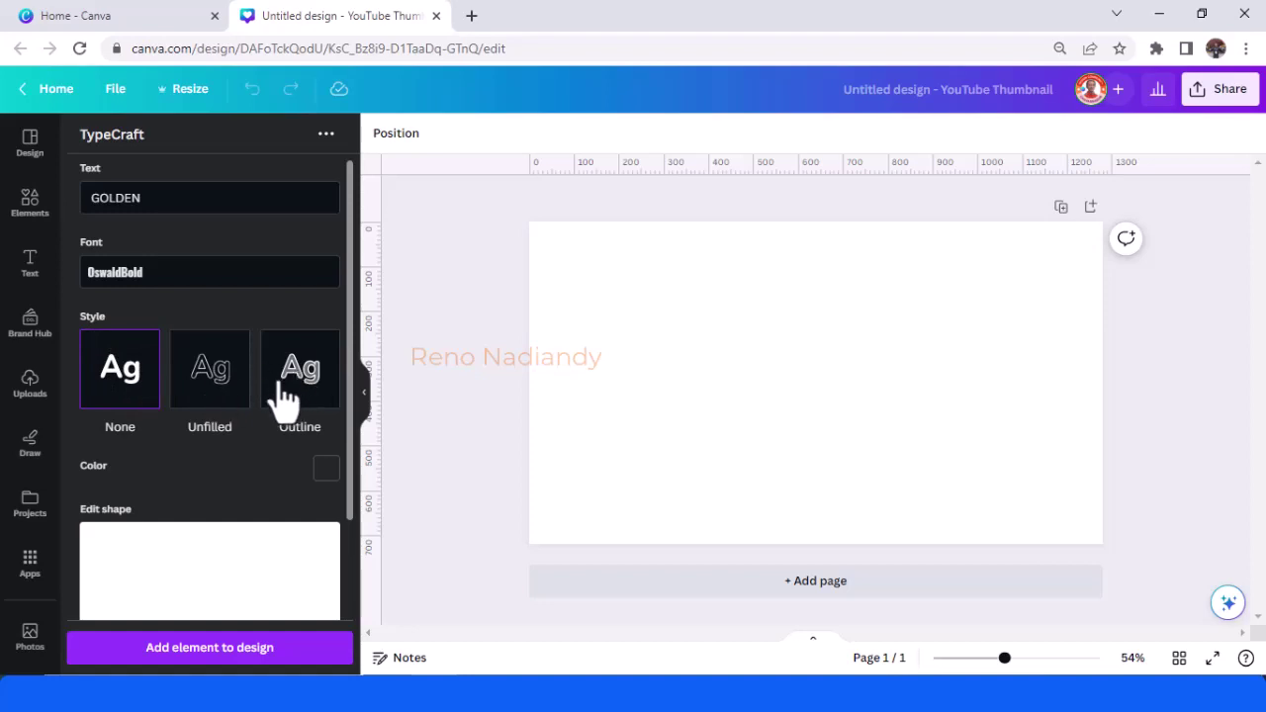
Add the GOLDEN lettering to the design and update it with the Unfilled style
scroll(264, 389, down, 3)
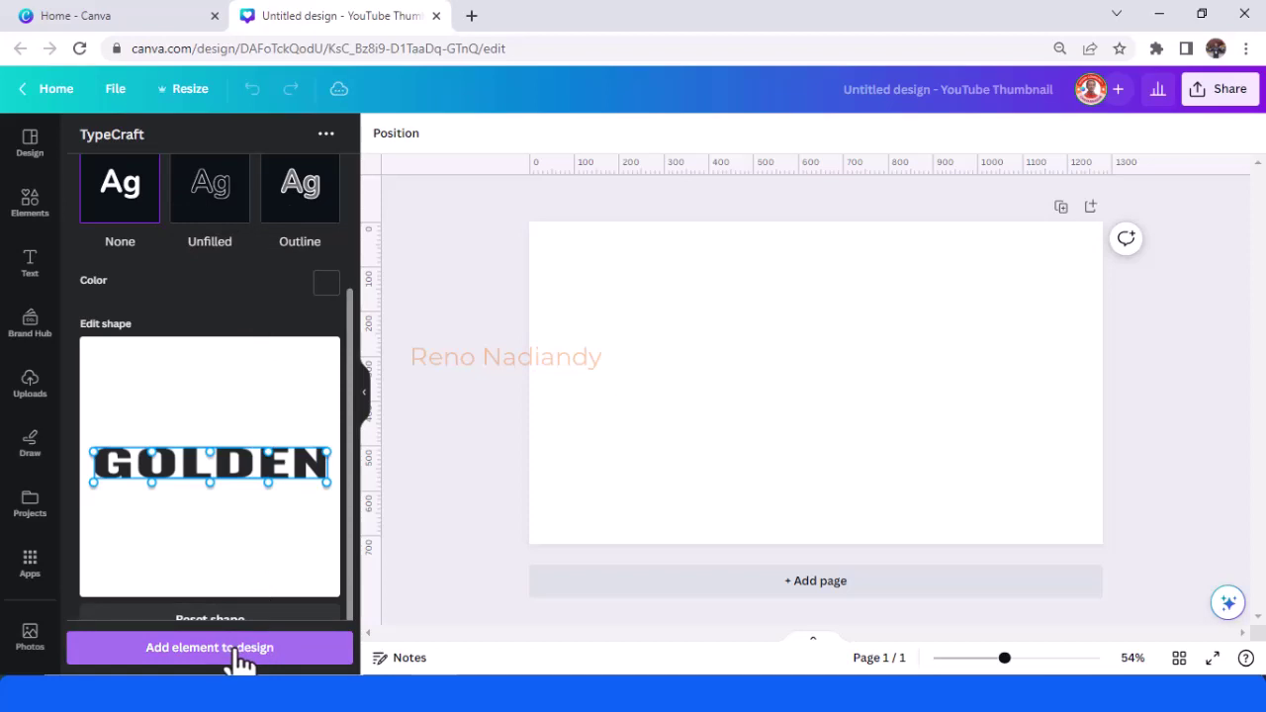
click(237, 648)
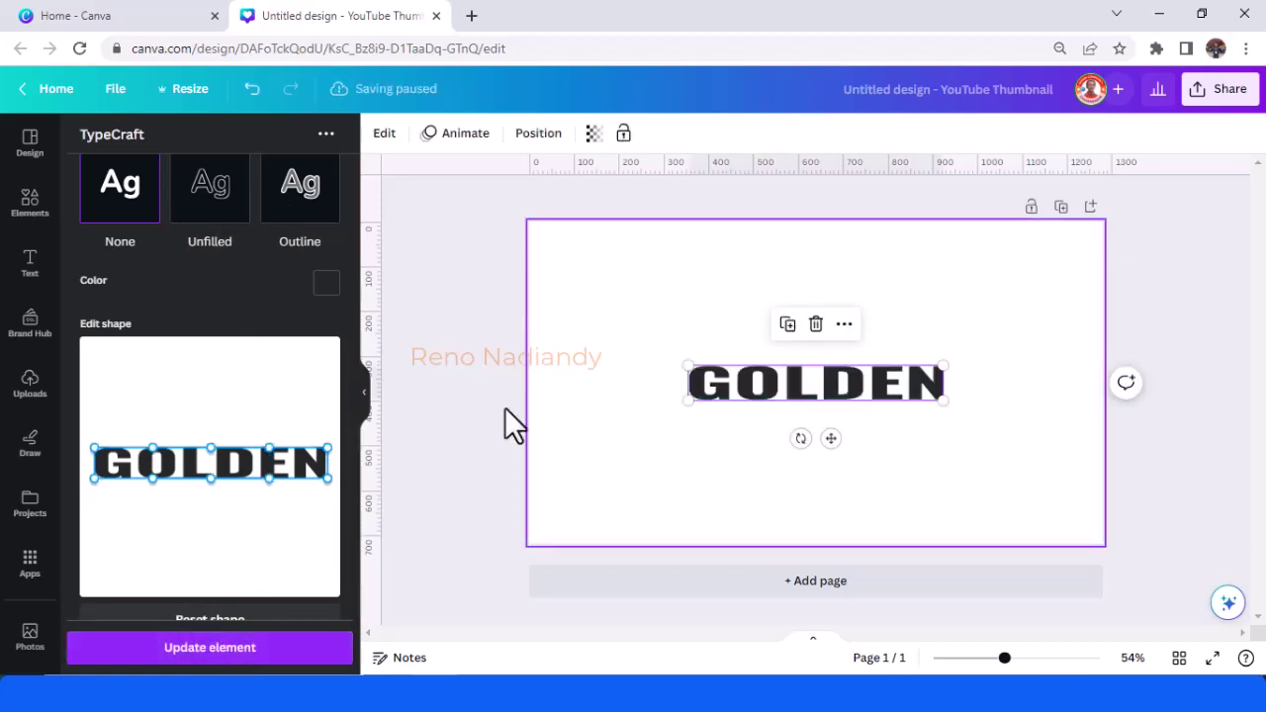
click(220, 203)
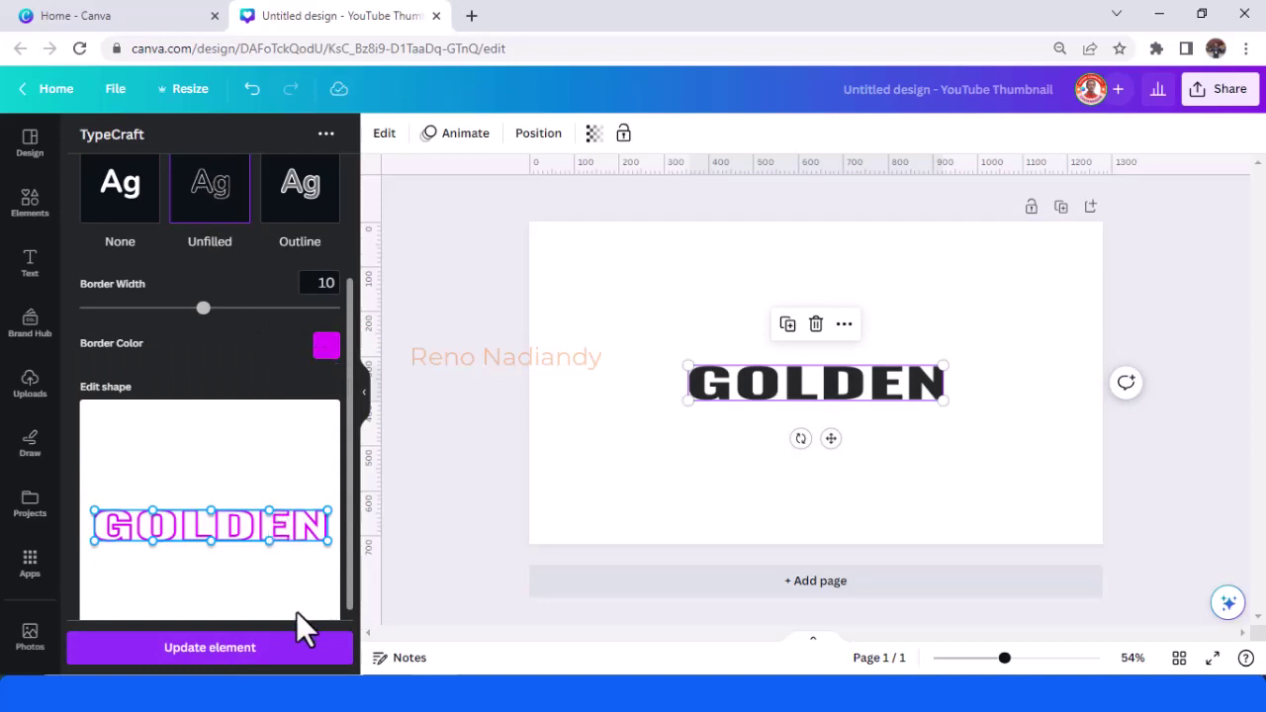
click(281, 655)
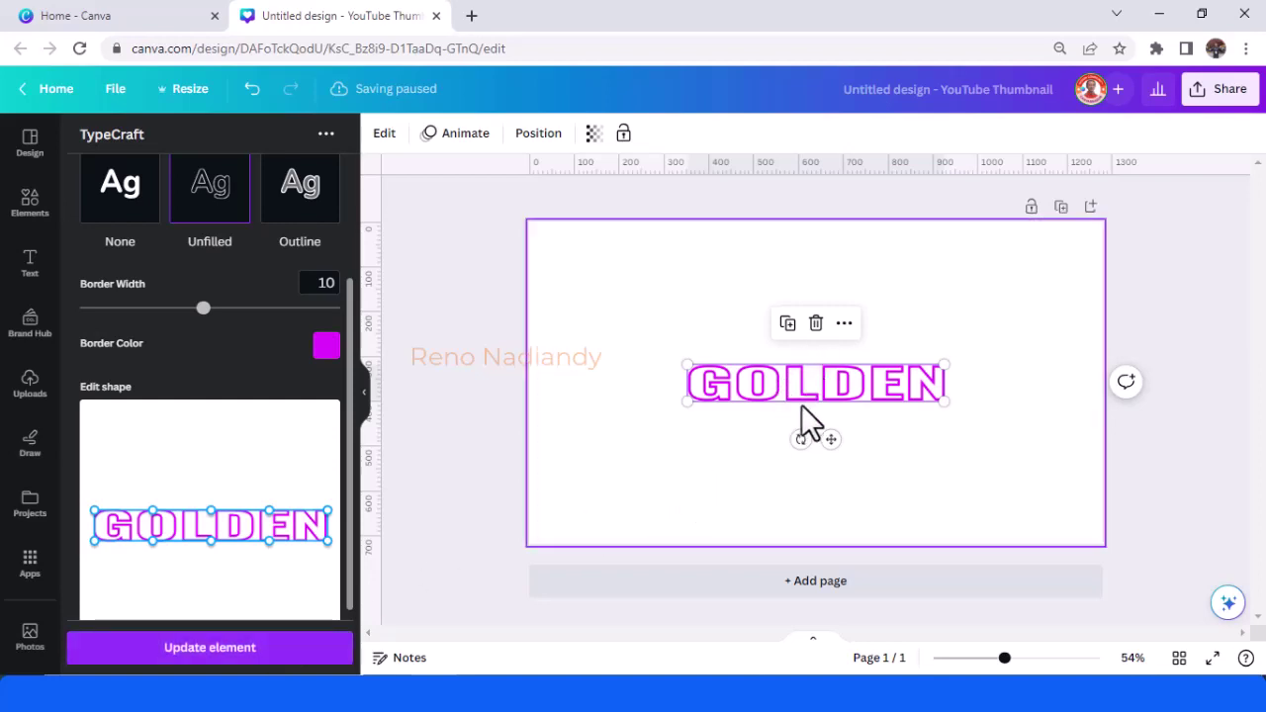
Switch the GOLDEN lettering to the Outline style with the fill color #ff8383
click(309, 220)
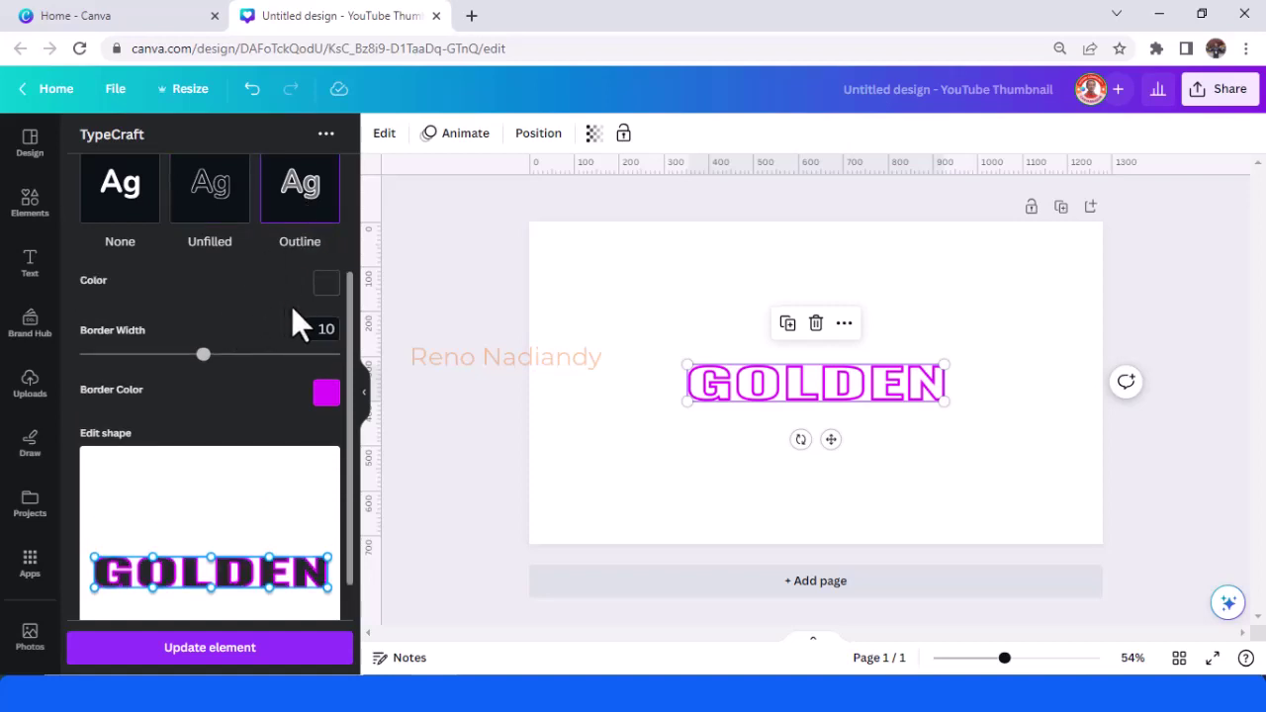
click(321, 288)
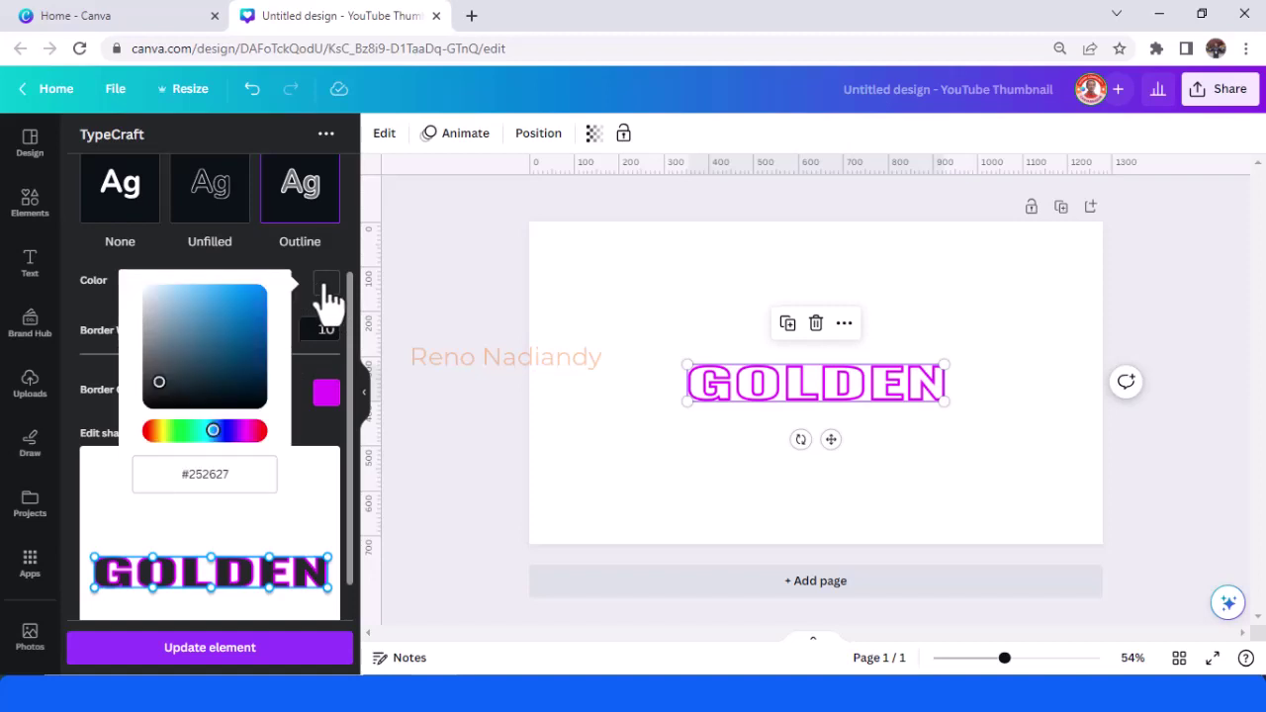
click(256, 430)
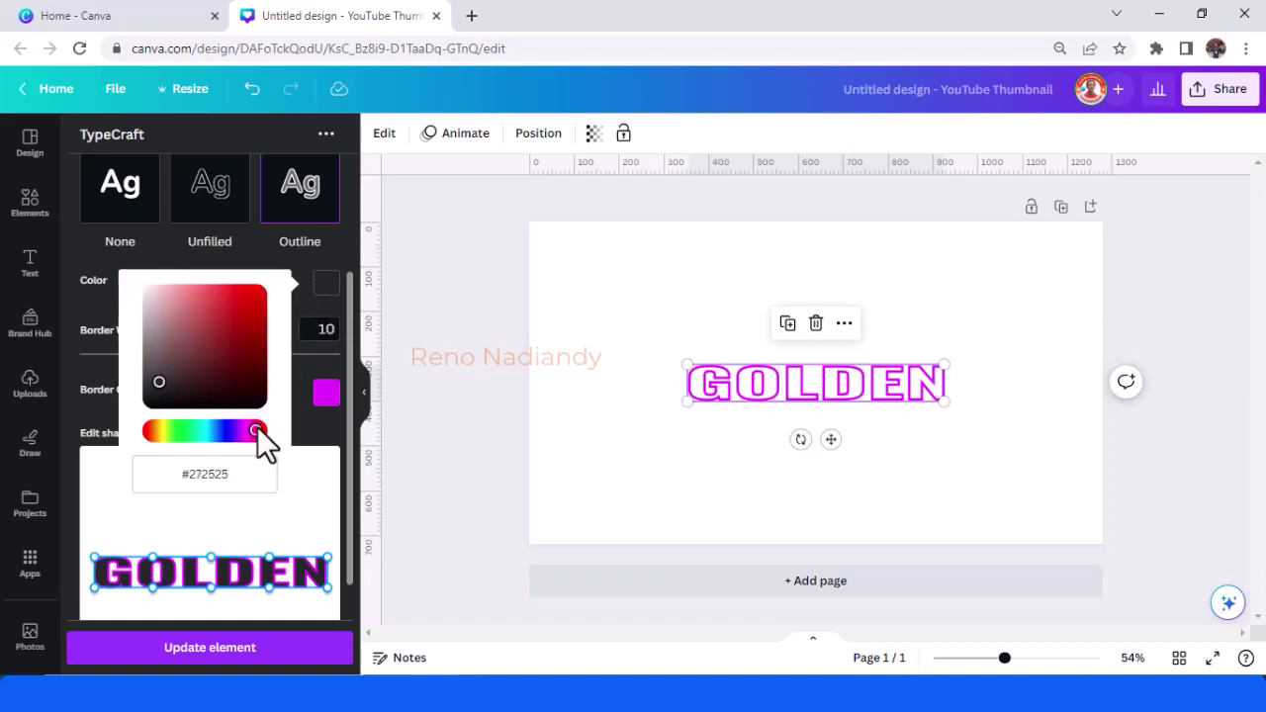
click(202, 293)
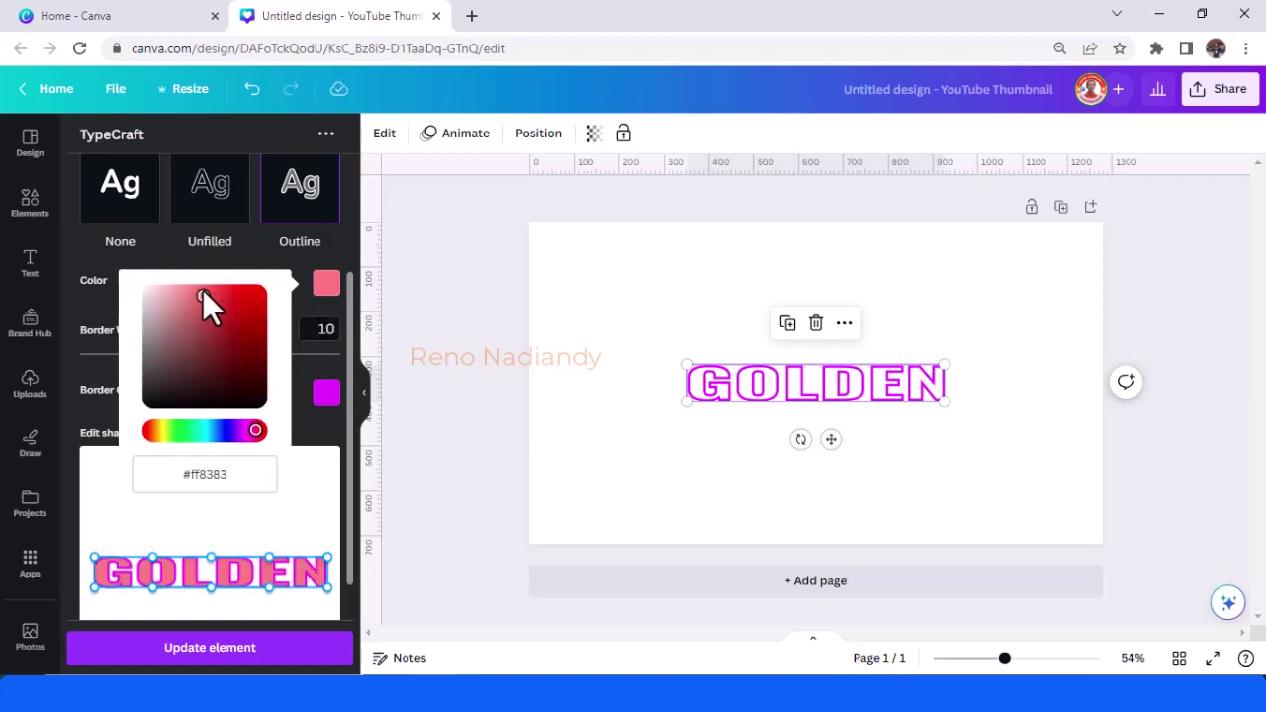
click(338, 247)
Set the lettering's border color to black (#000000) and update the element on the page
click(328, 398)
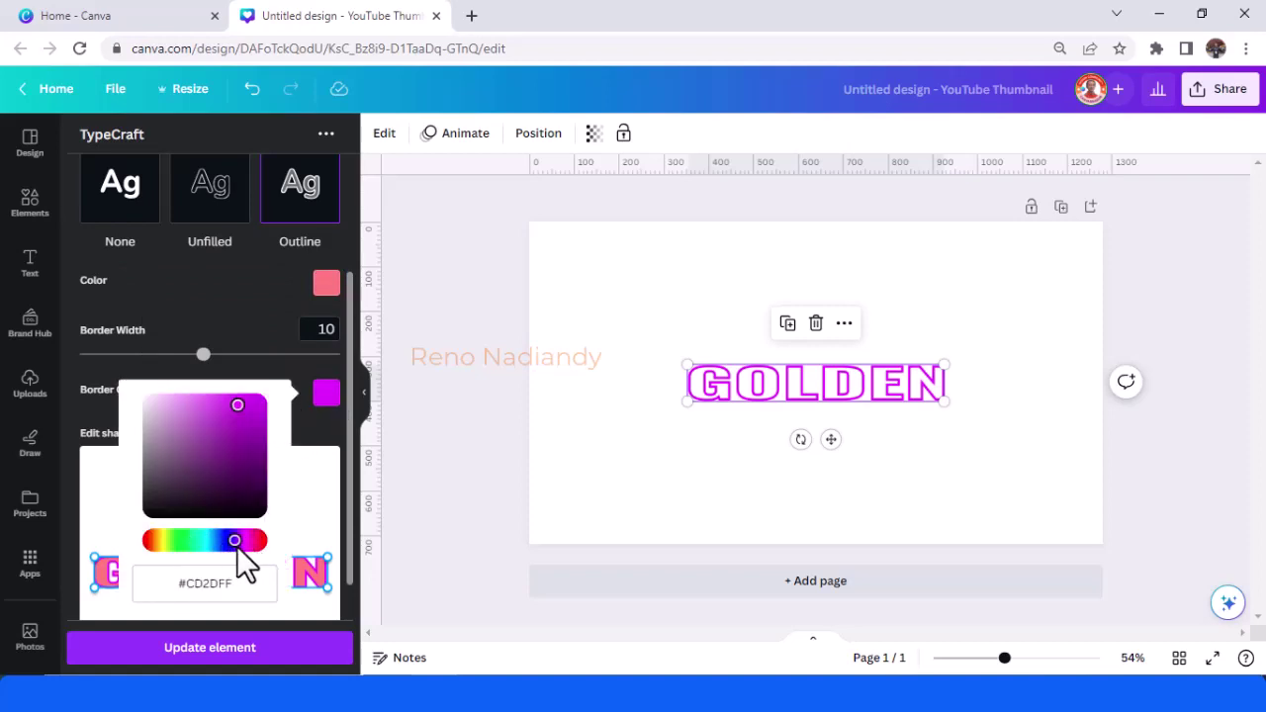
click(157, 512)
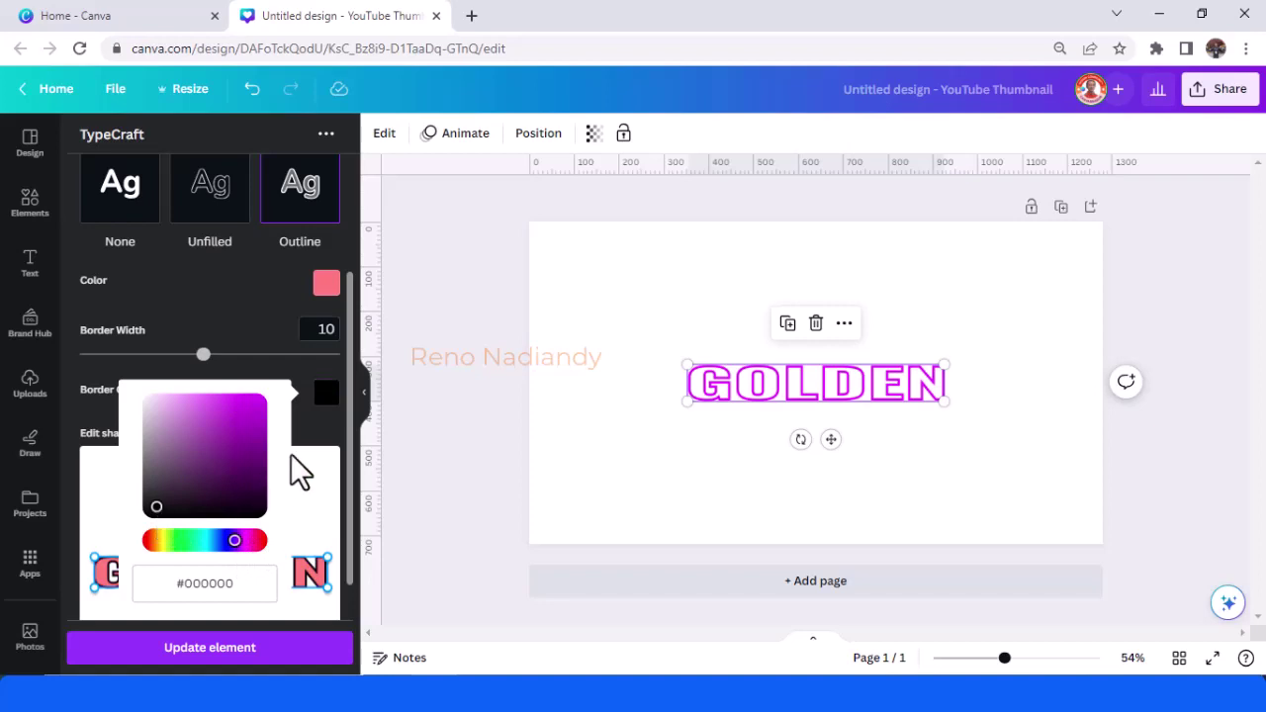
click(317, 439)
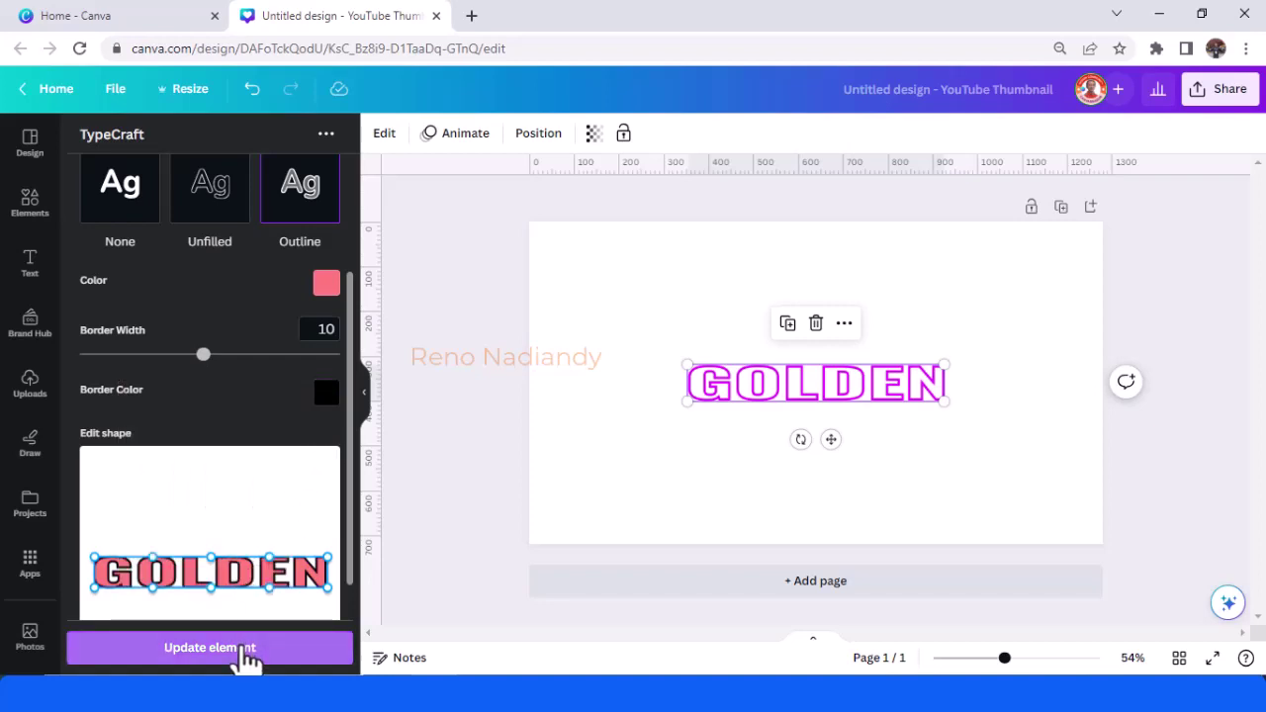
click(243, 653)
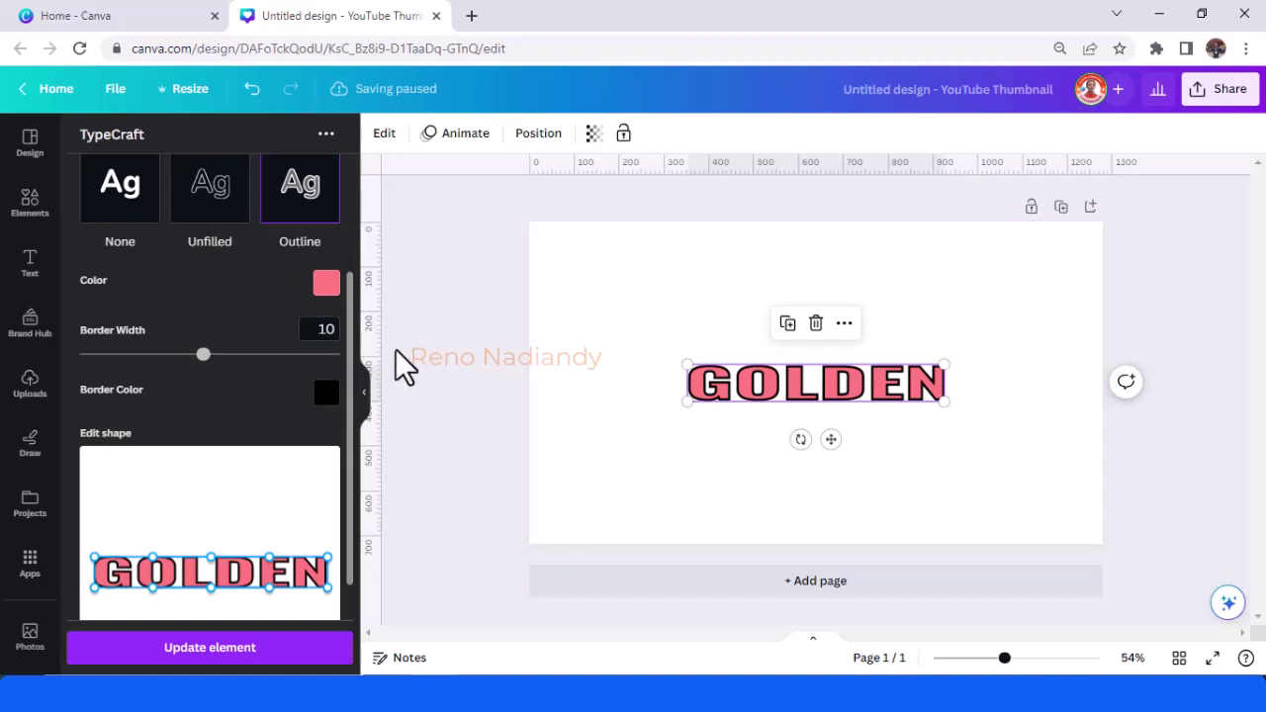
Try the None style with white (#ffffff) as the GOLDEN lettering's color
scroll(311, 391, up, 2)
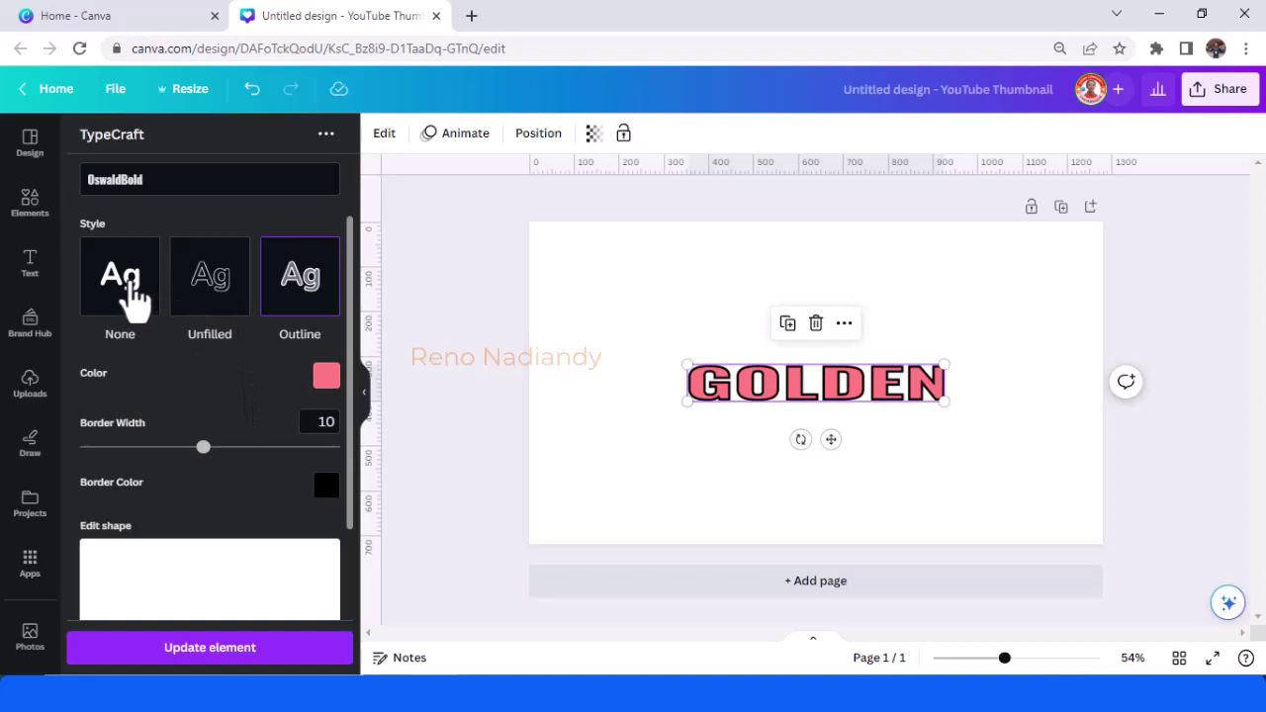
click(131, 285)
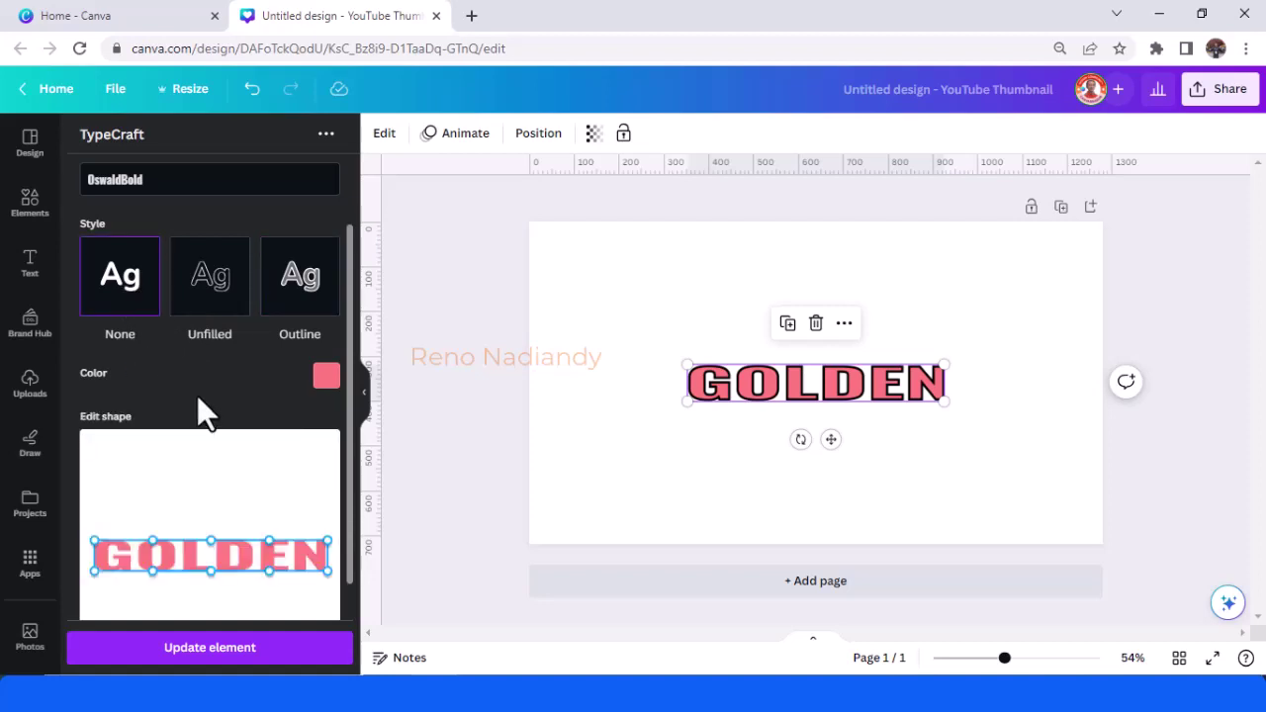
click(318, 382)
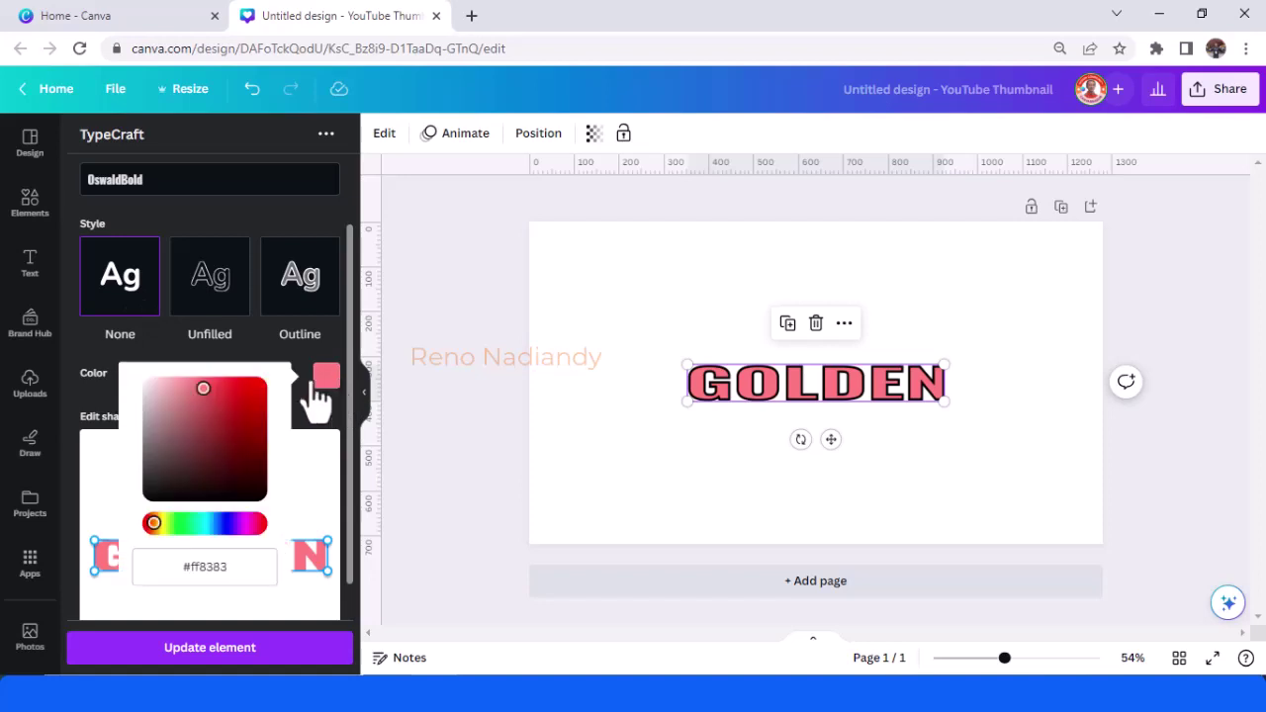
click(147, 380)
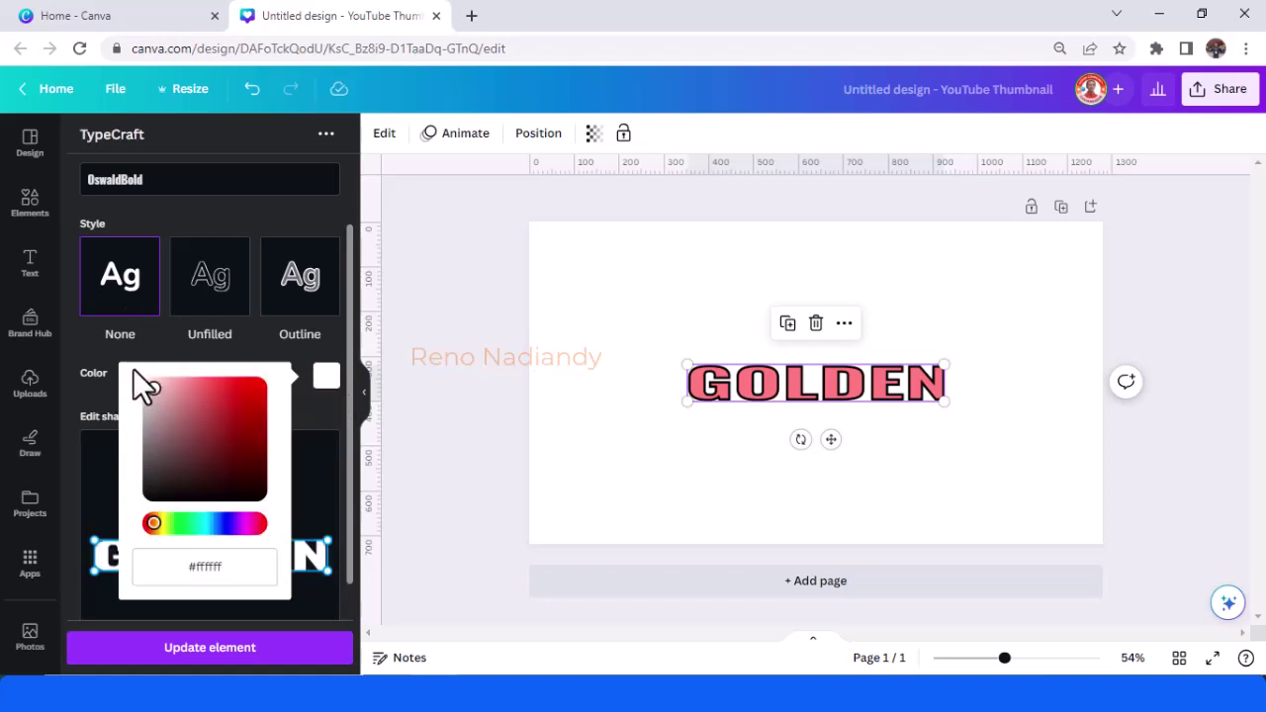
click(331, 408)
scroll(323, 410, down, 1)
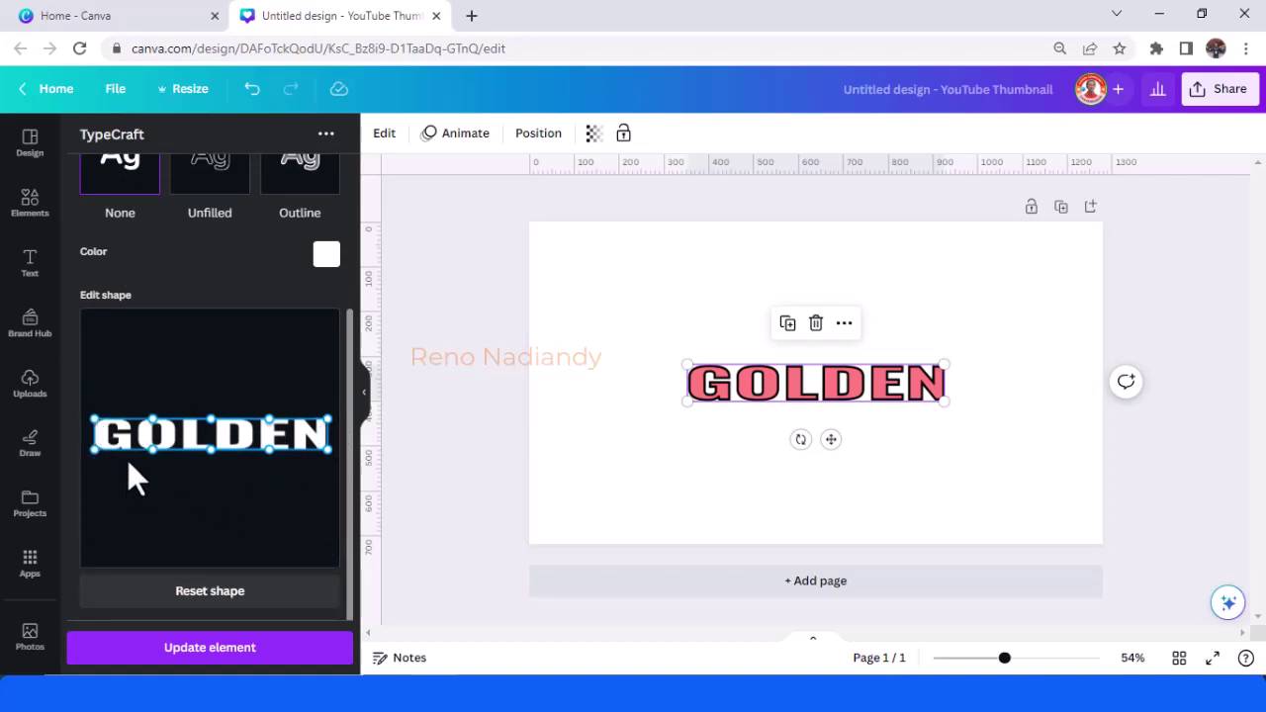
Set the page background to solid black from the default colors
click(591, 301)
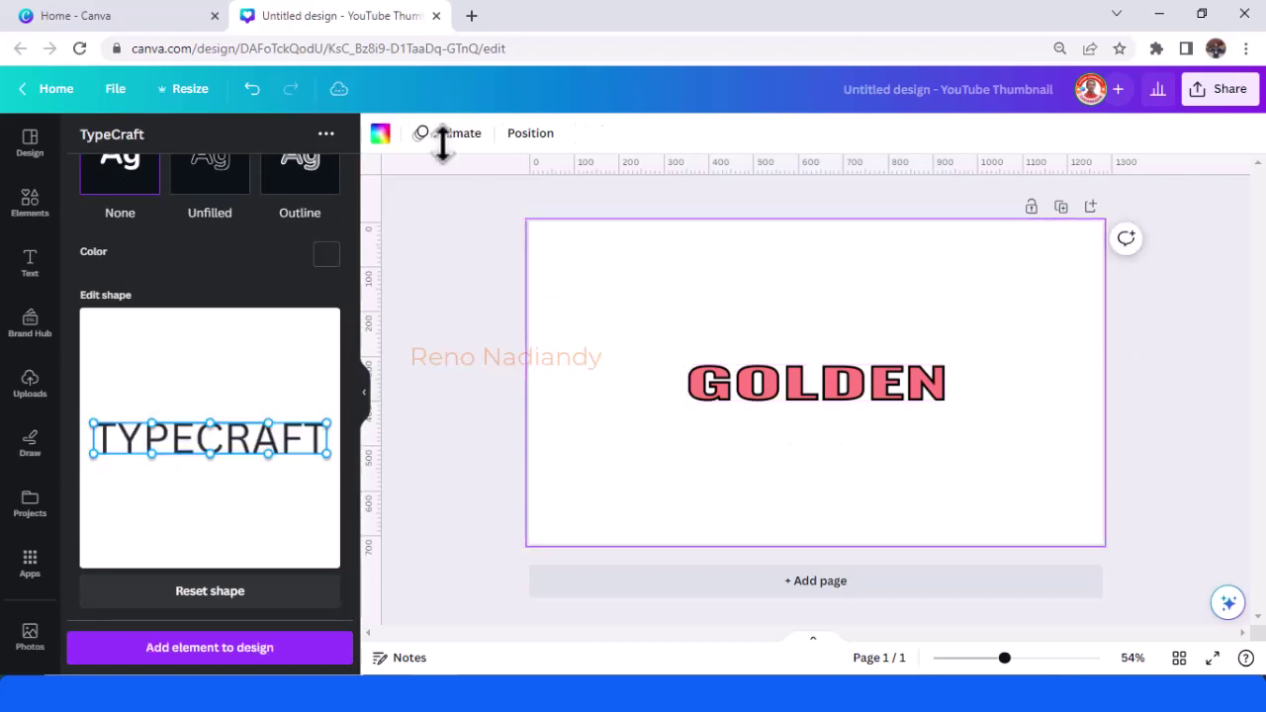
click(380, 135)
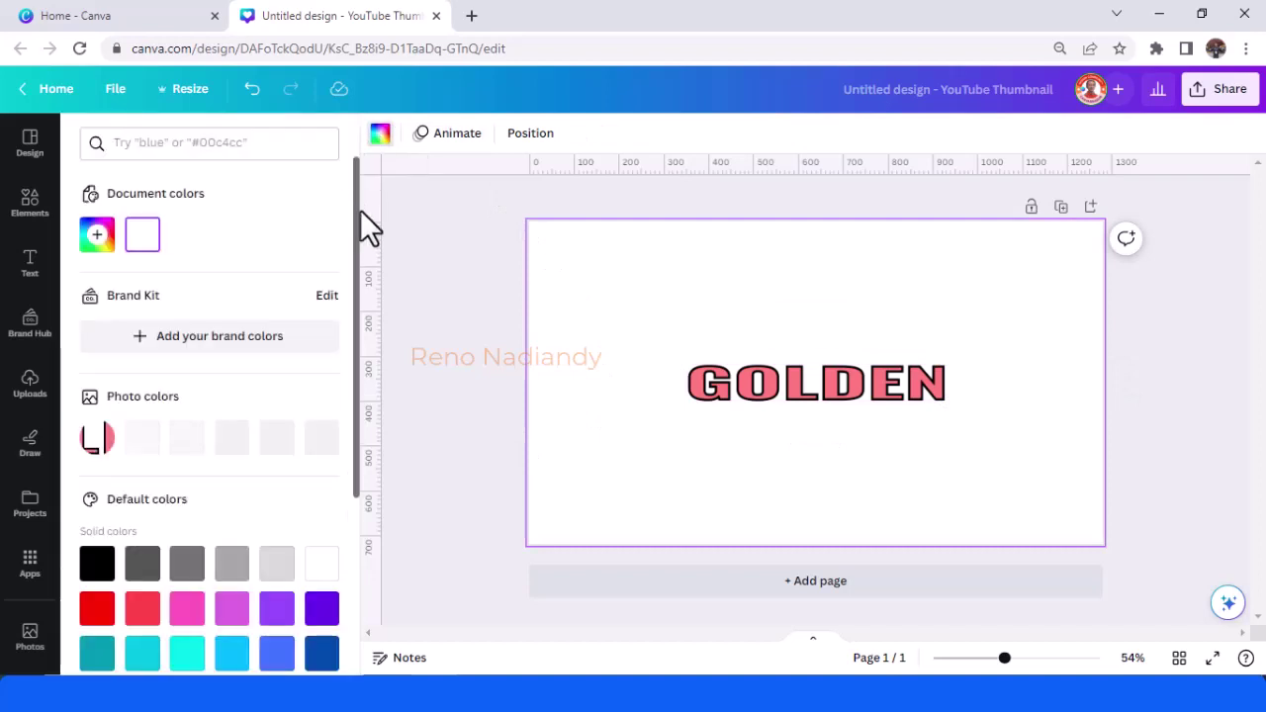
click(96, 562)
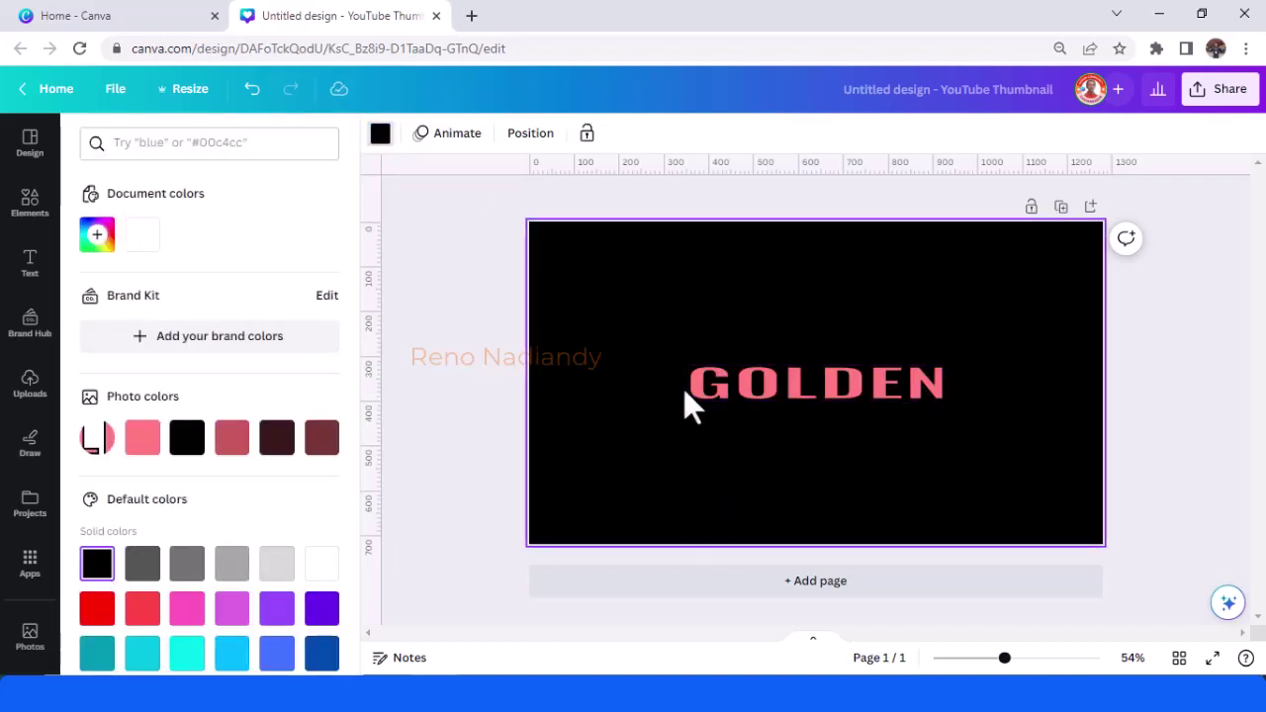
Switch the GOLDEN lettering to the None style with the color white (#ffffff)
click(735, 396)
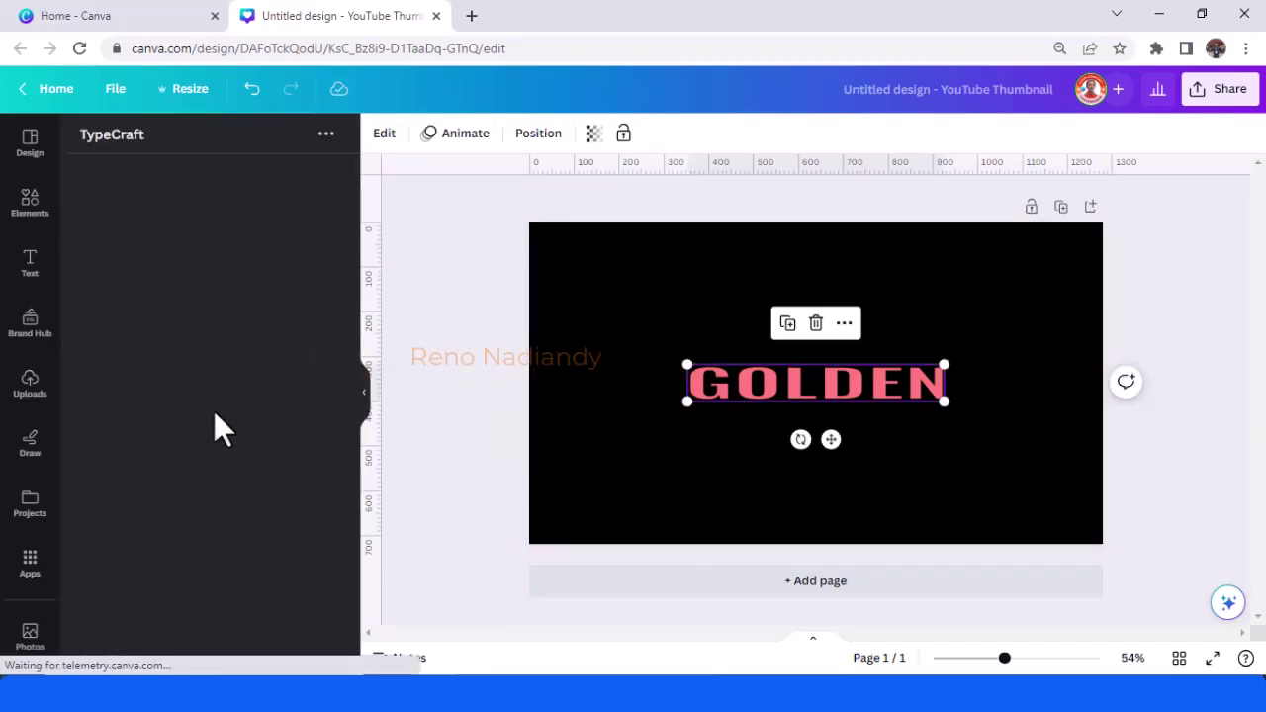
scroll(234, 420, down, 4)
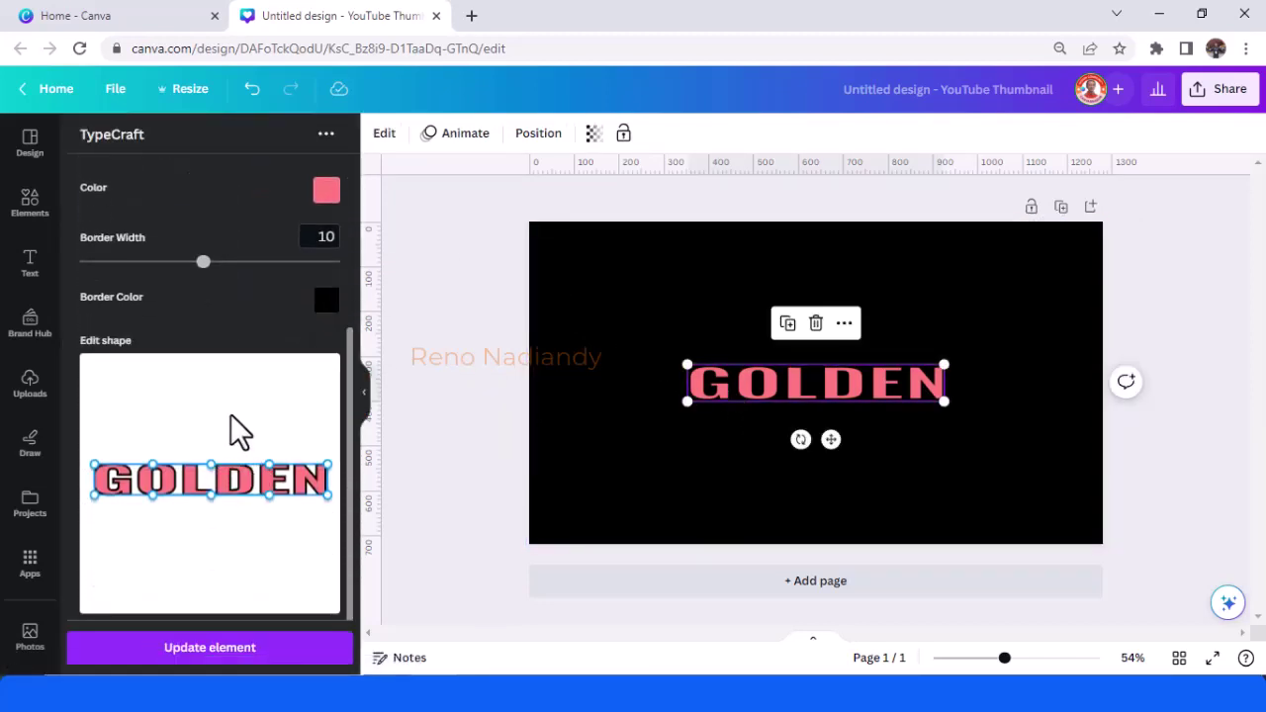
scroll(246, 432, down, 1)
scroll(254, 404, up, 3)
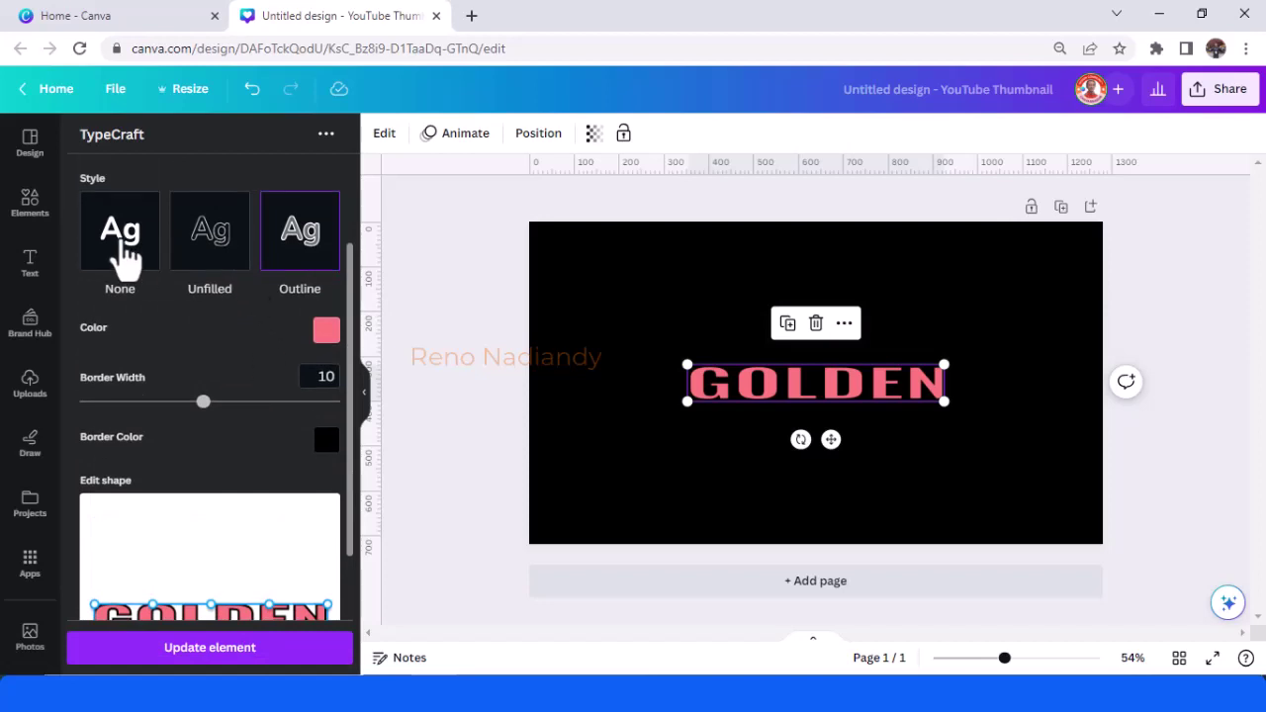
click(119, 238)
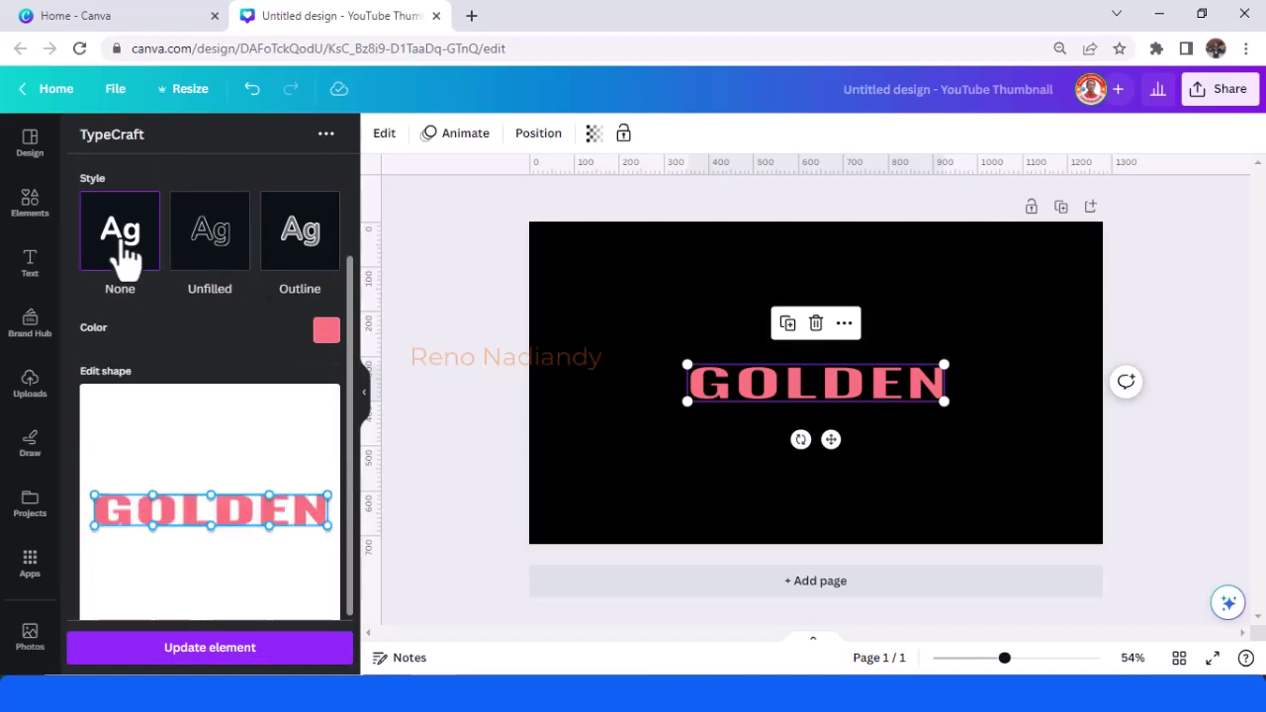
click(327, 332)
drag(160, 338, 135, 326)
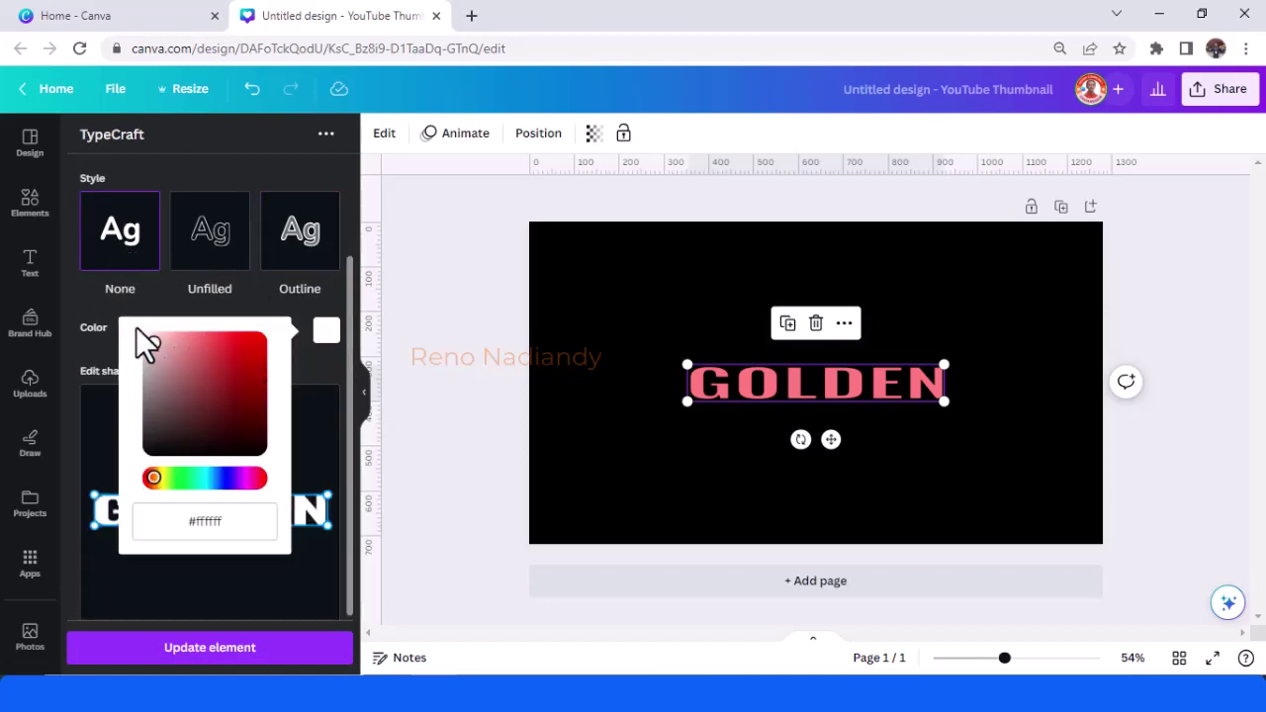
Pull both lower corner points of the GOLDEN shape downward to arch its bottom edge, and update the element on the page
click(95, 538)
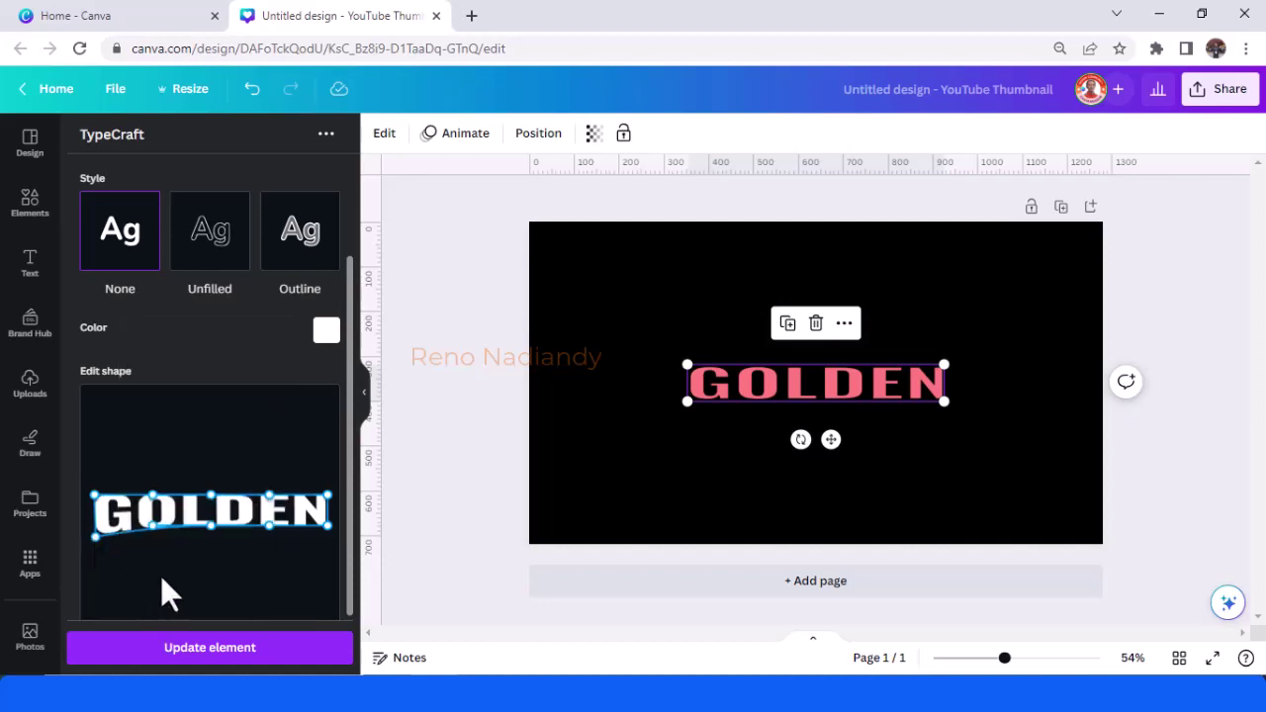
drag(95, 539, 94, 569)
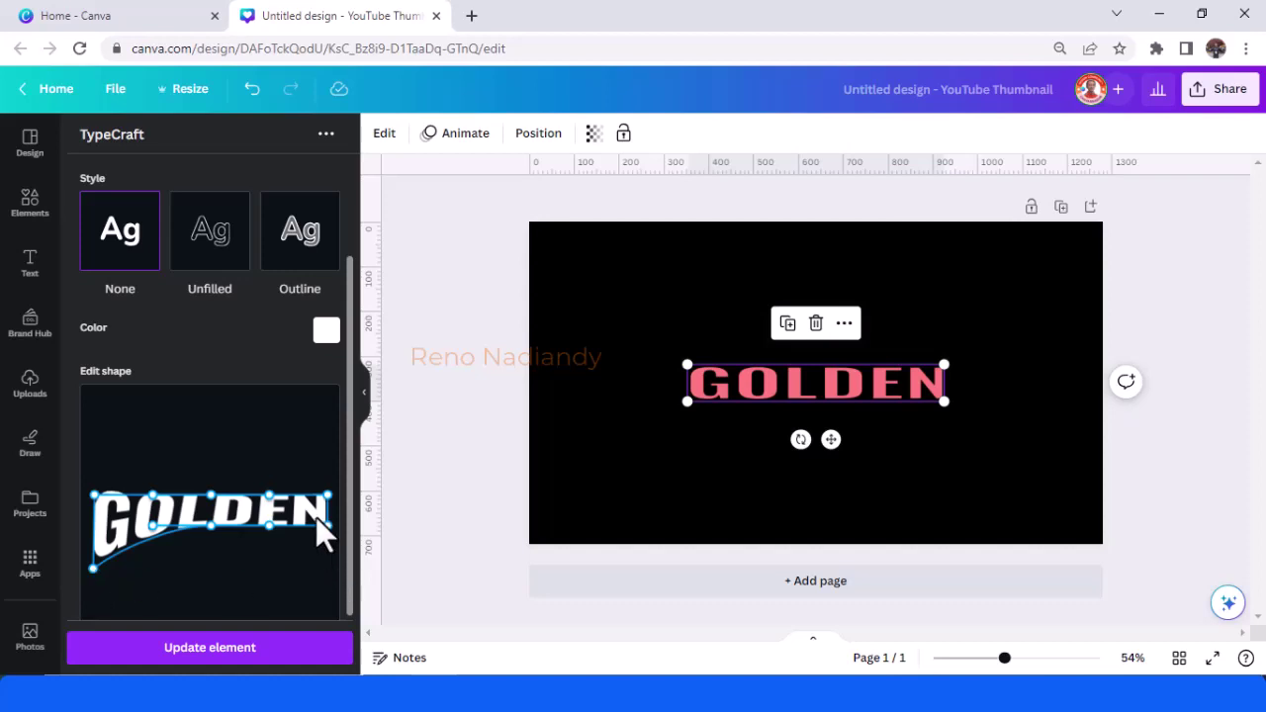
drag(323, 524, 329, 561)
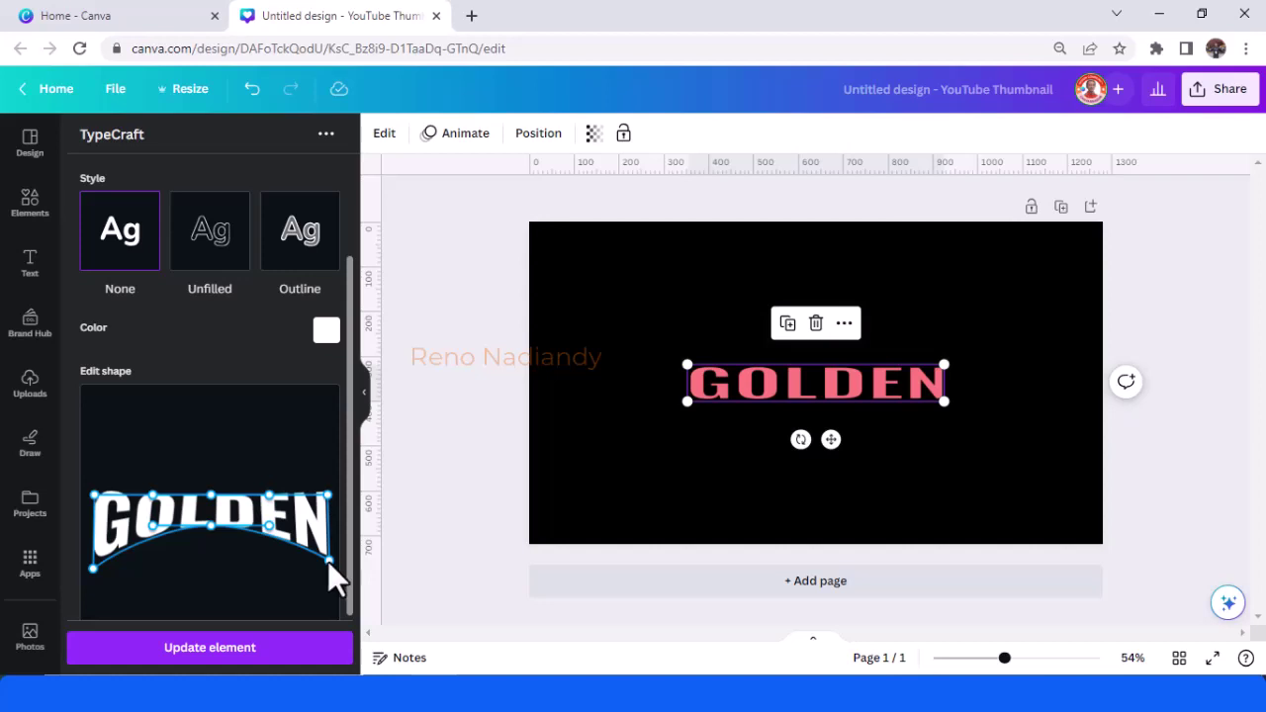
click(210, 657)
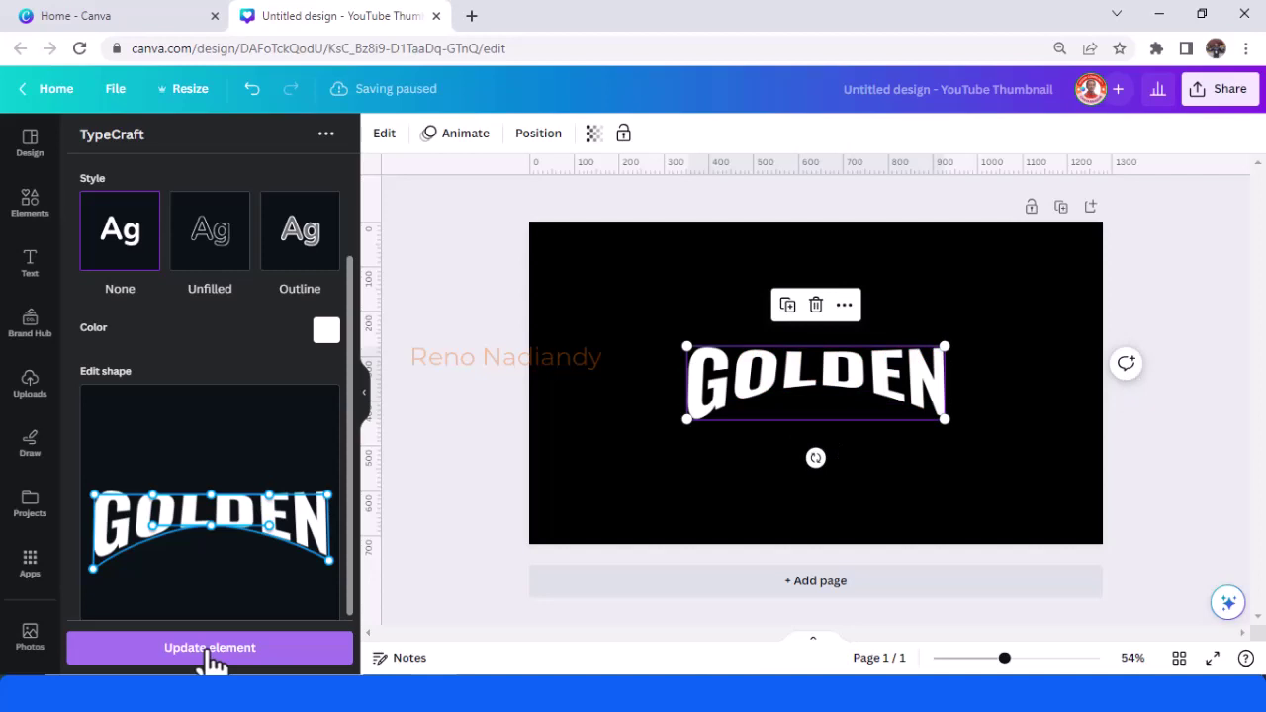
Place a horizontal ruler guide along the lower edge of the GOLDEN lettering
click(888, 459)
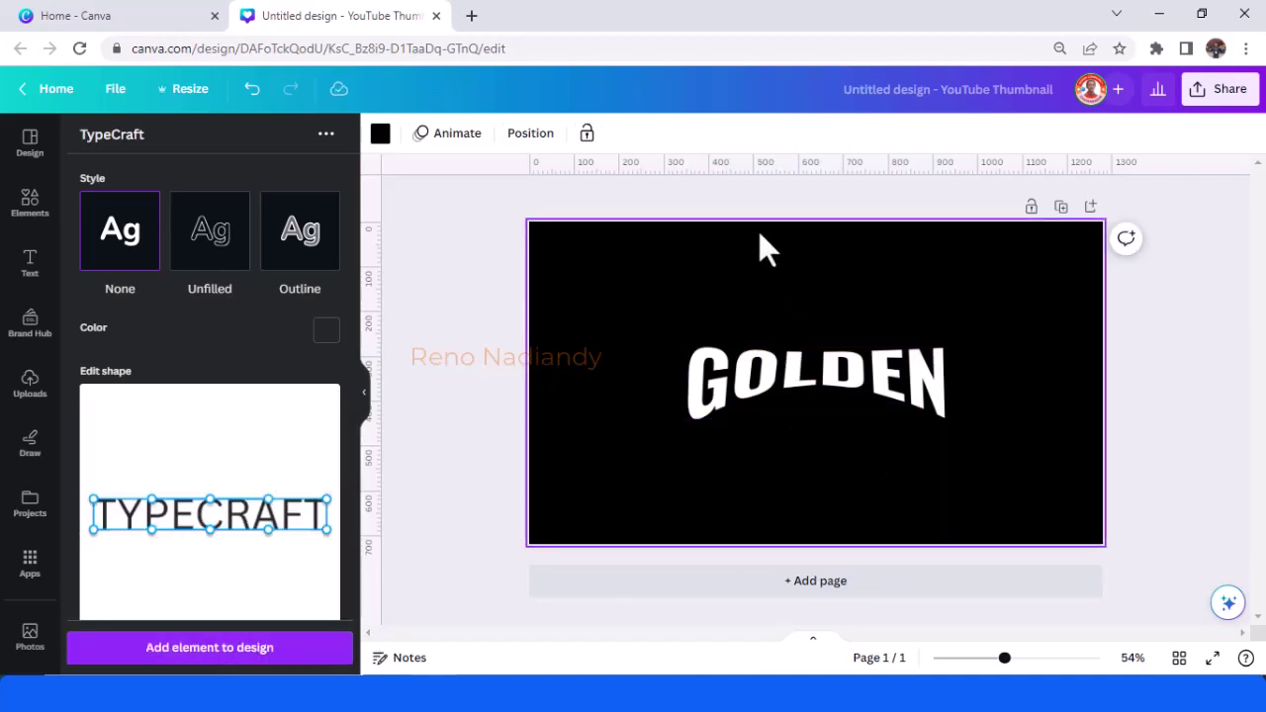
drag(674, 173, 724, 420)
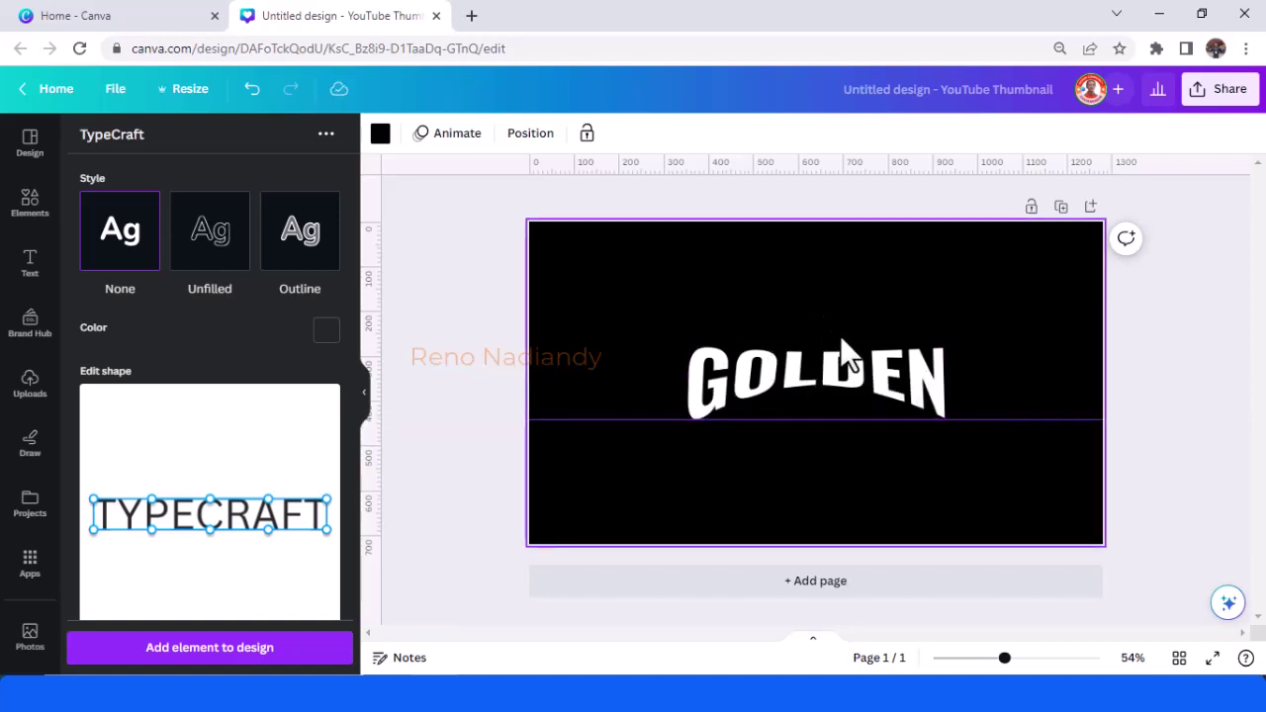
click(732, 385)
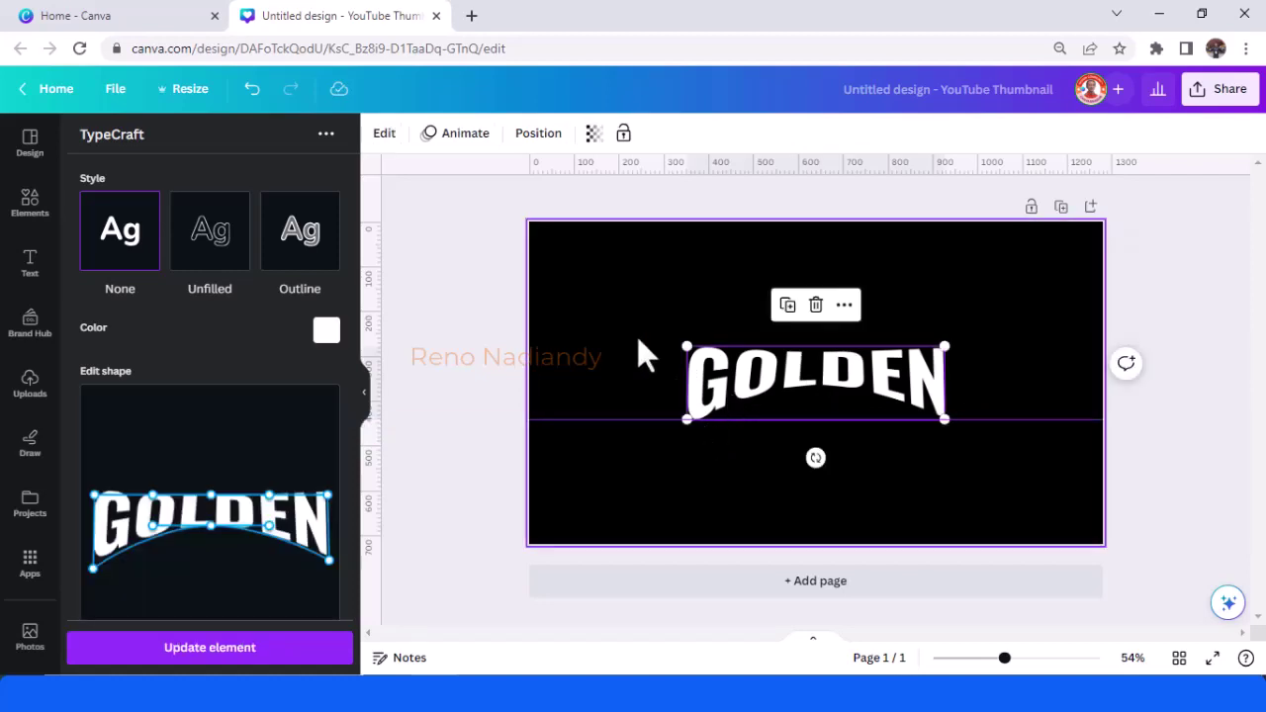
Set the page background to solid white from the default colors
click(609, 283)
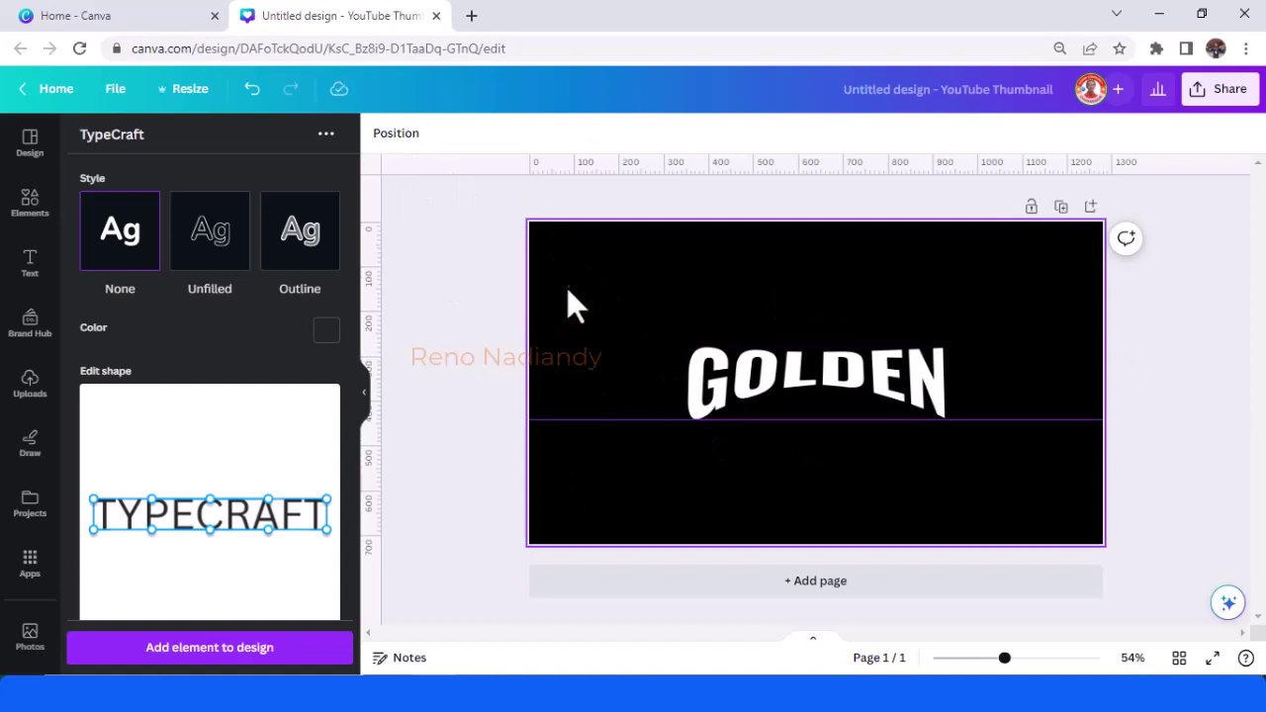
click(380, 135)
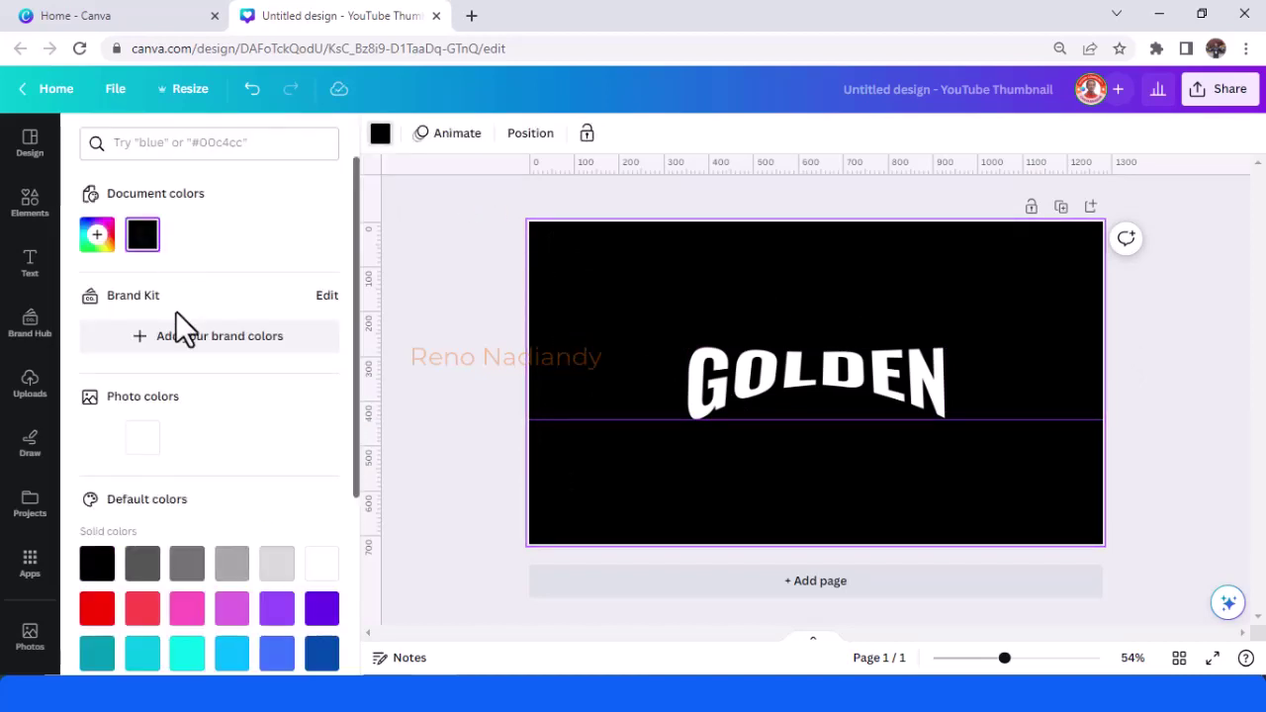
click(321, 563)
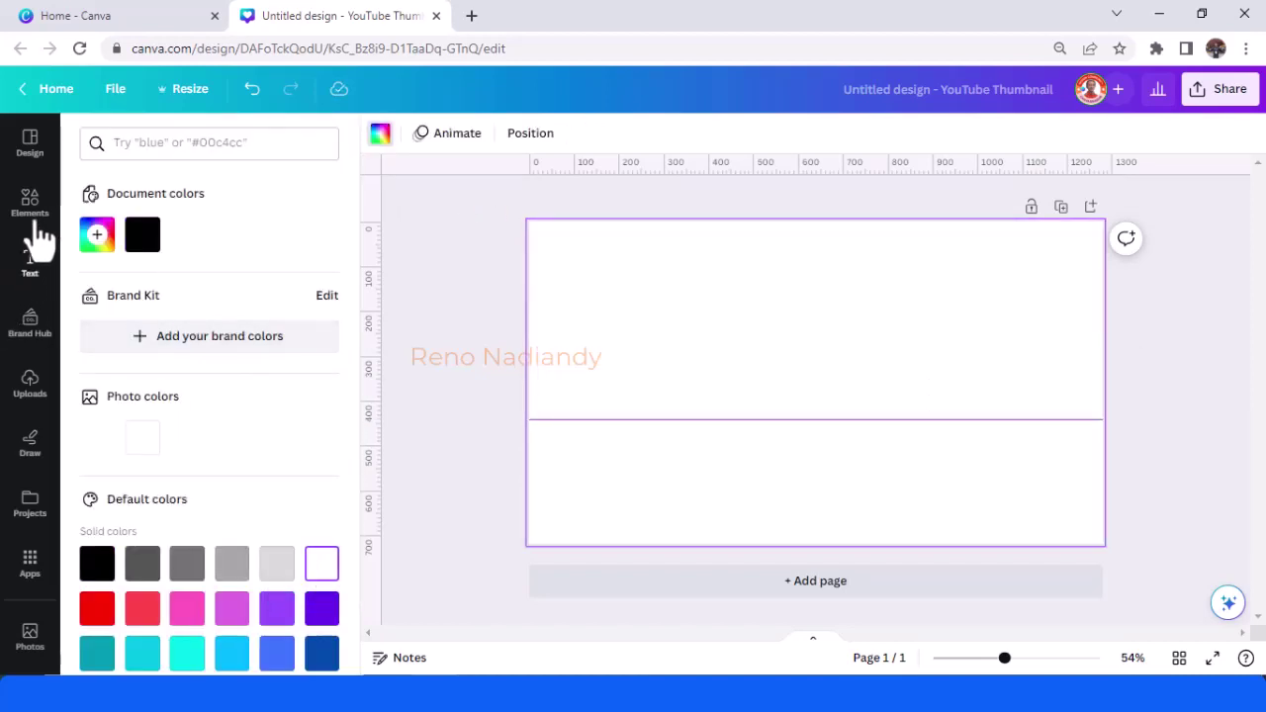
Add a square shape to the page and fill it with the solid violet from the default colors
click(30, 203)
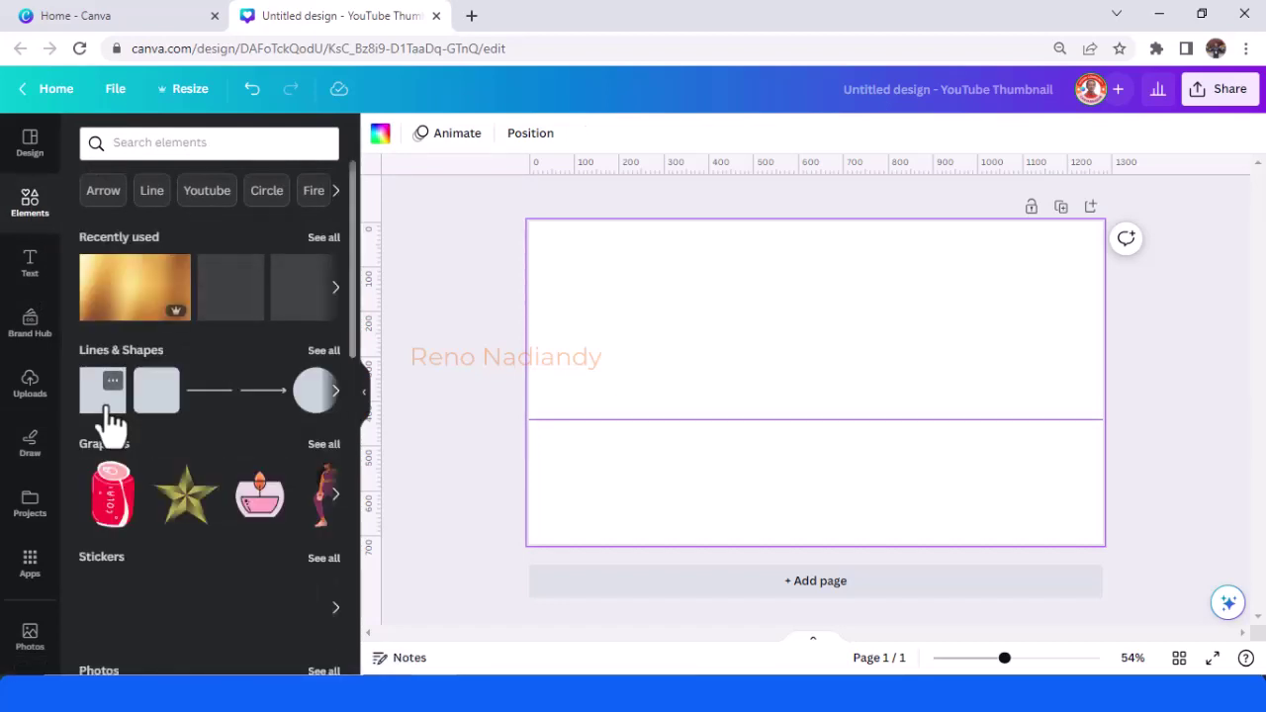
click(105, 396)
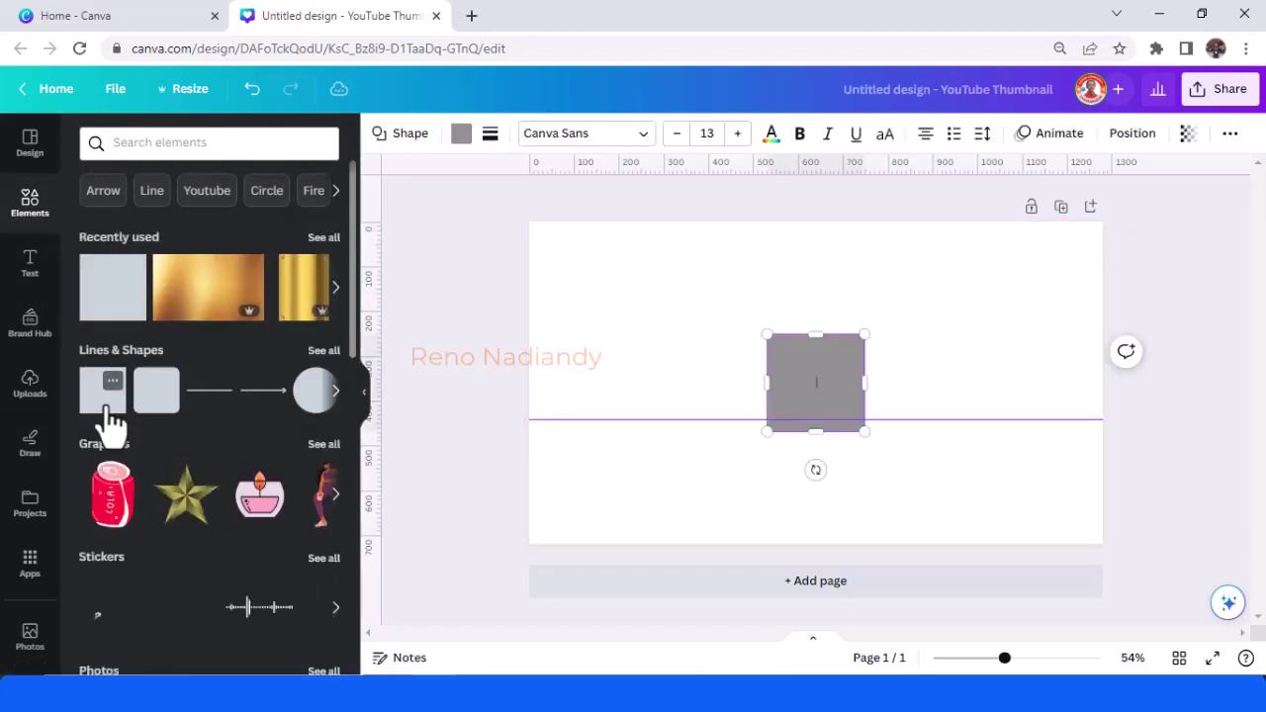
click(461, 134)
scroll(333, 425, down, 3)
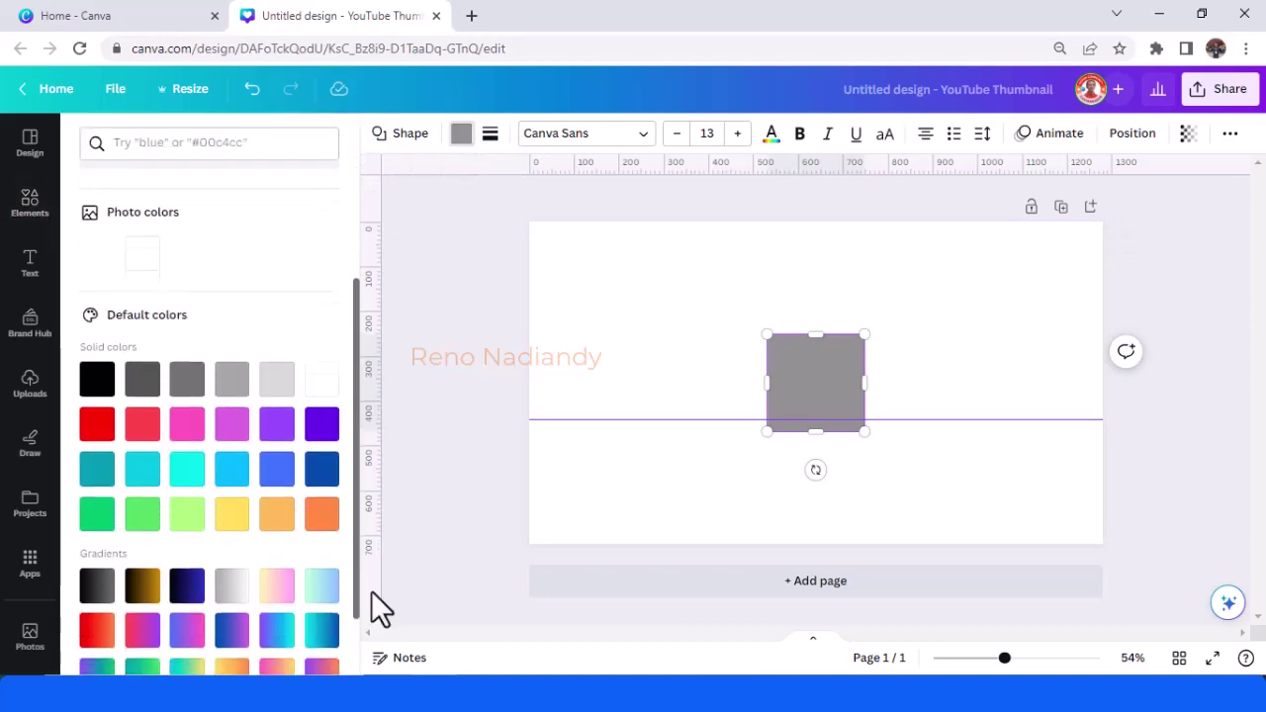
click(321, 427)
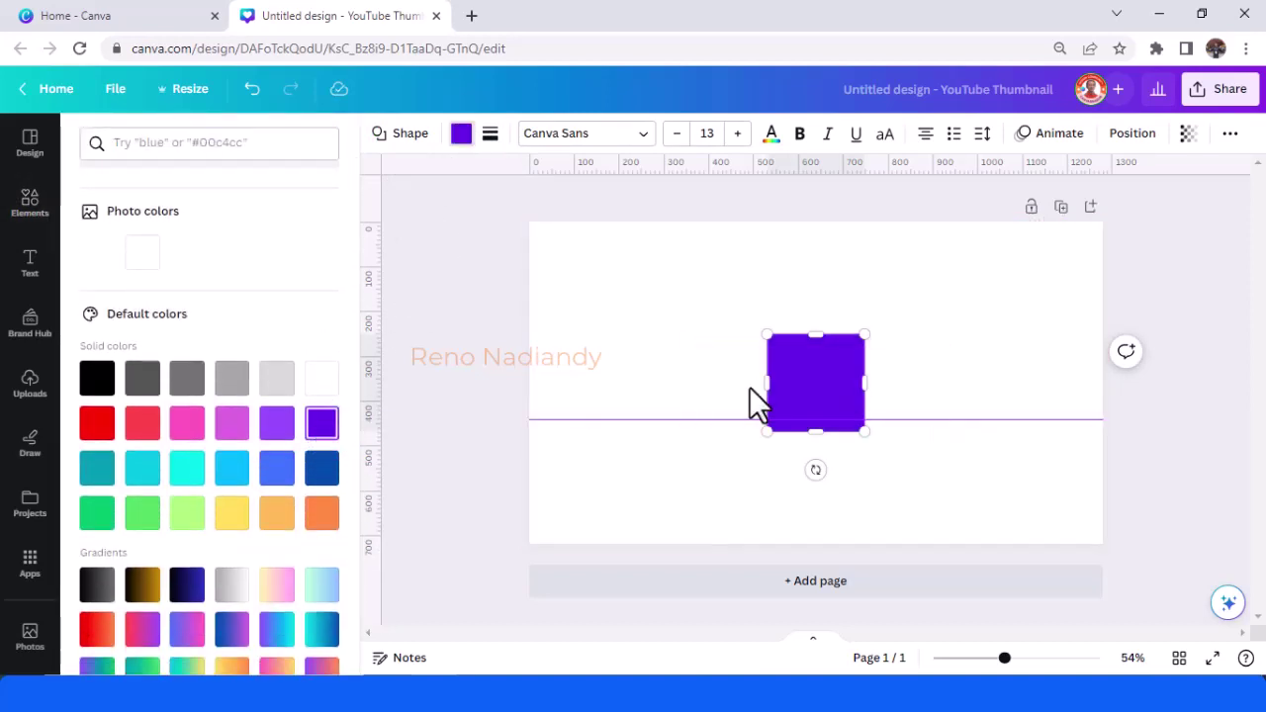
Widen the violet square into a rectangle spanning the GOLDEN lettering and send it backward behind the lettering
drag(766, 382, 664, 384)
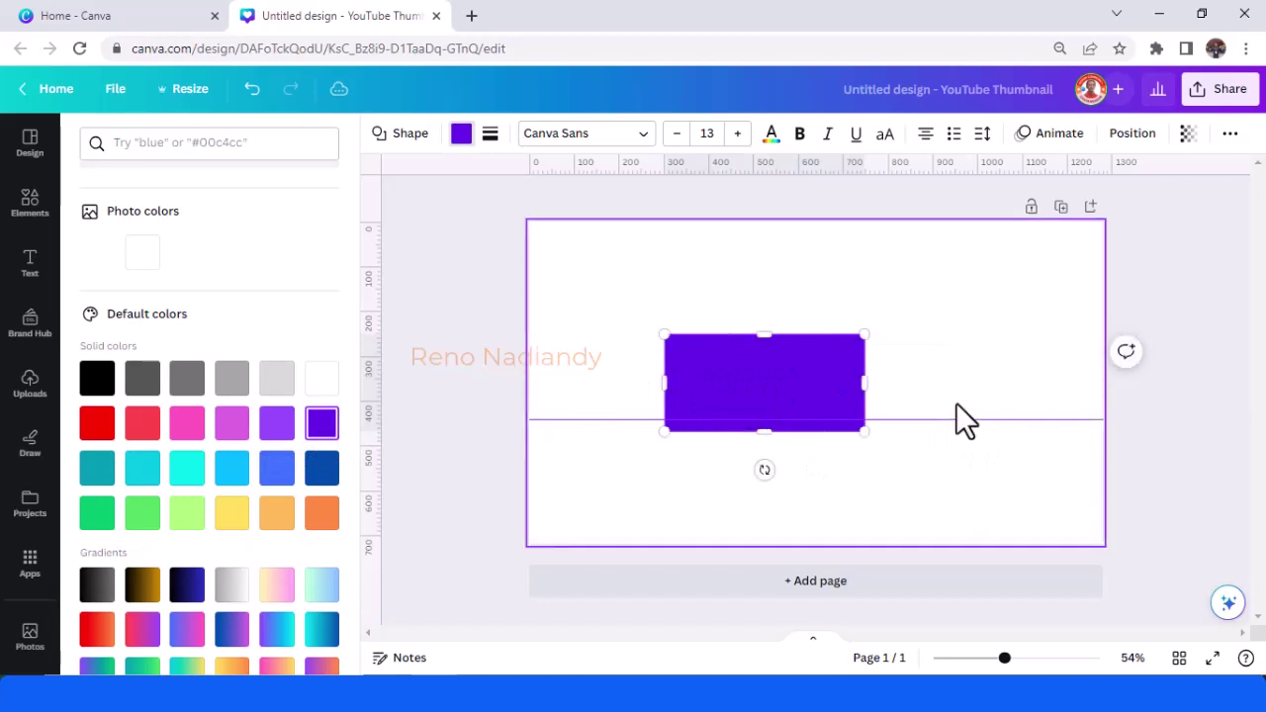
drag(952, 391, 957, 396)
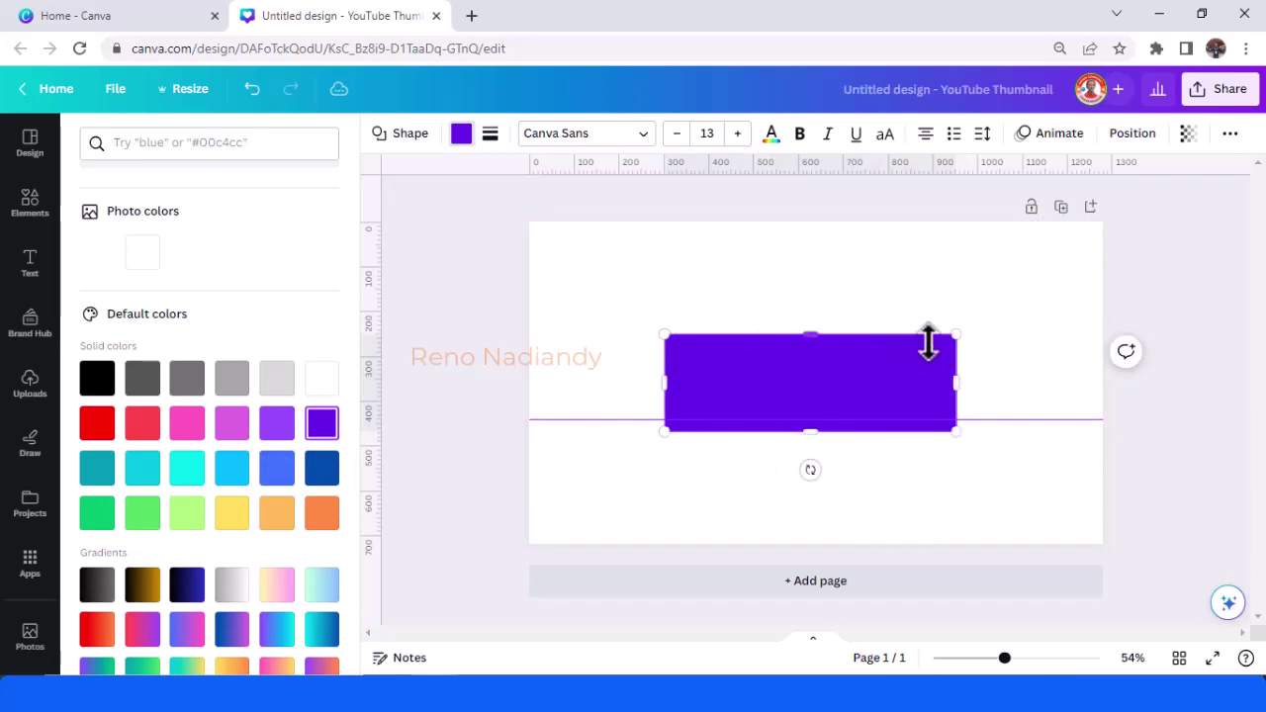
right_click(927, 343)
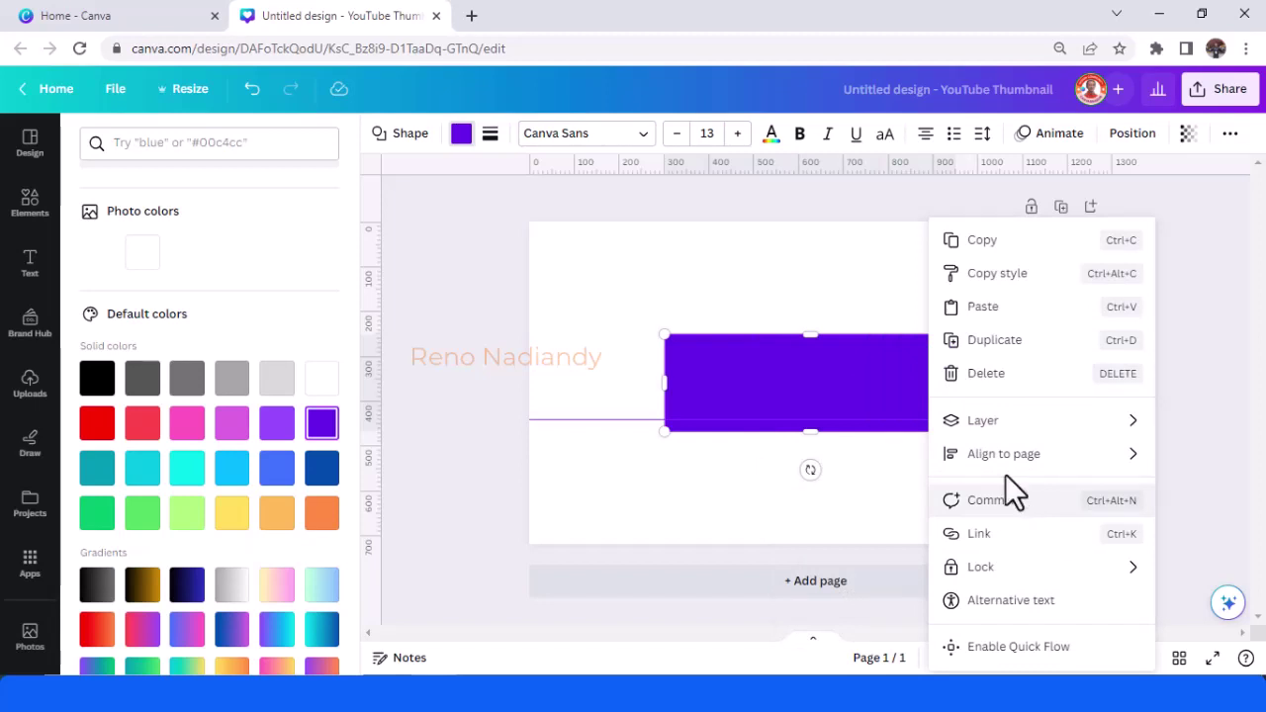
mouse_move(945, 435)
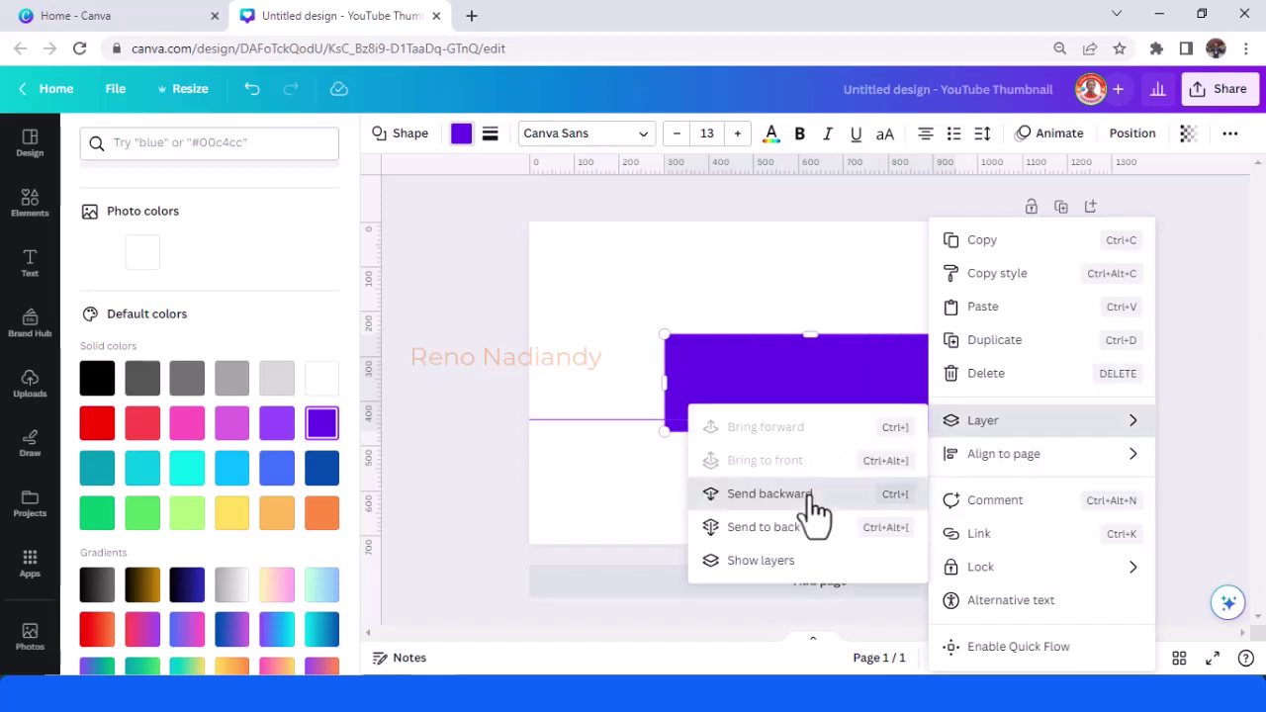
click(771, 494)
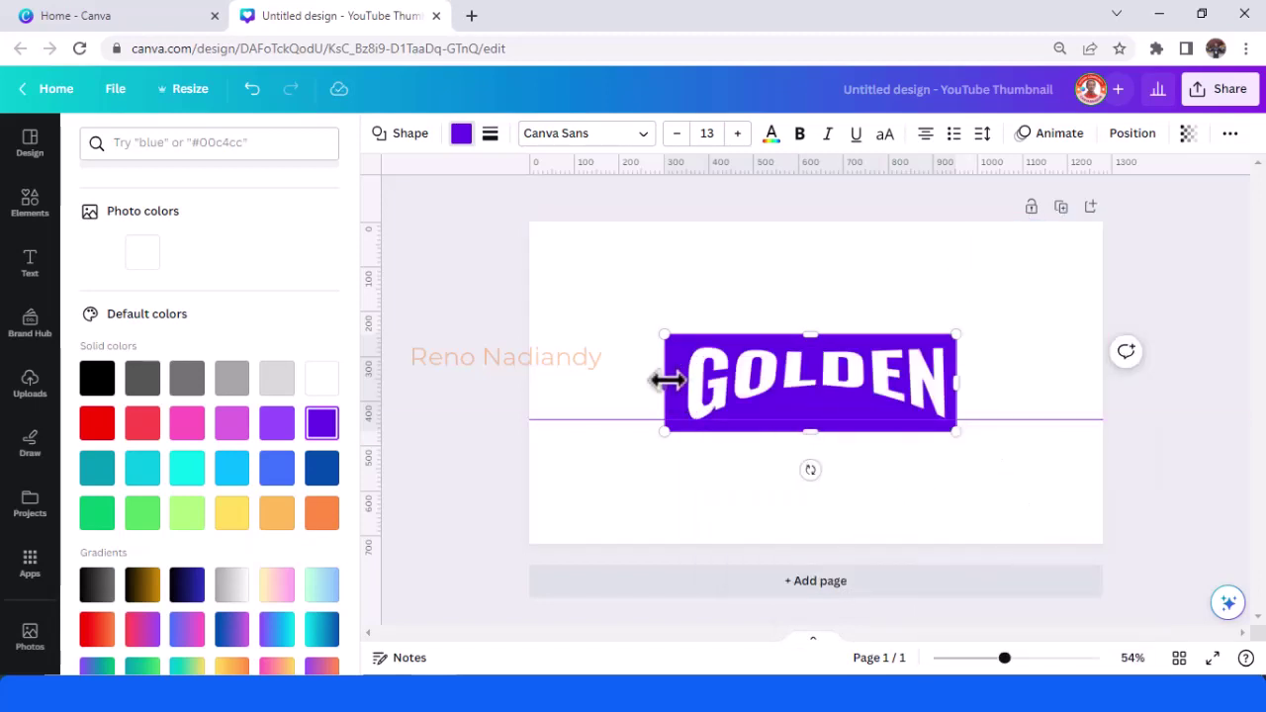
Trim the violet rectangle closely around the GOLDEN lettering and enlarge the two together in the middle of the page
drag(664, 382, 681, 386)
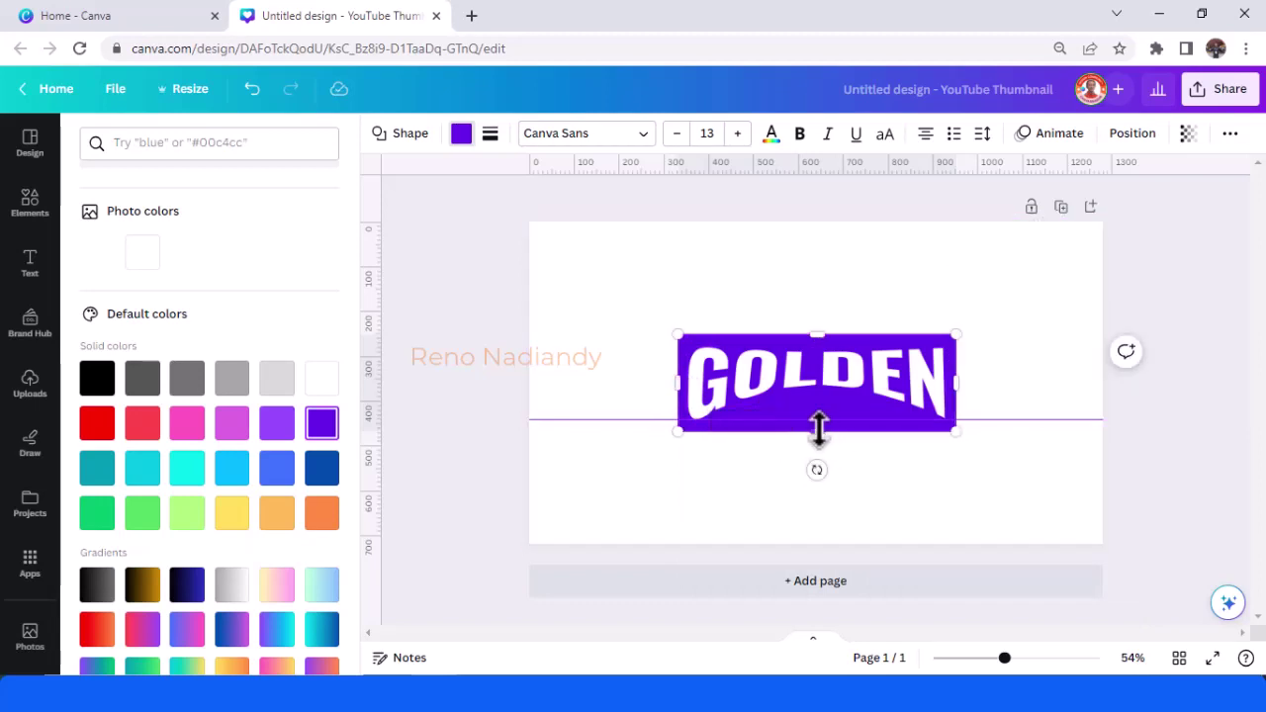
drag(818, 429, 817, 425)
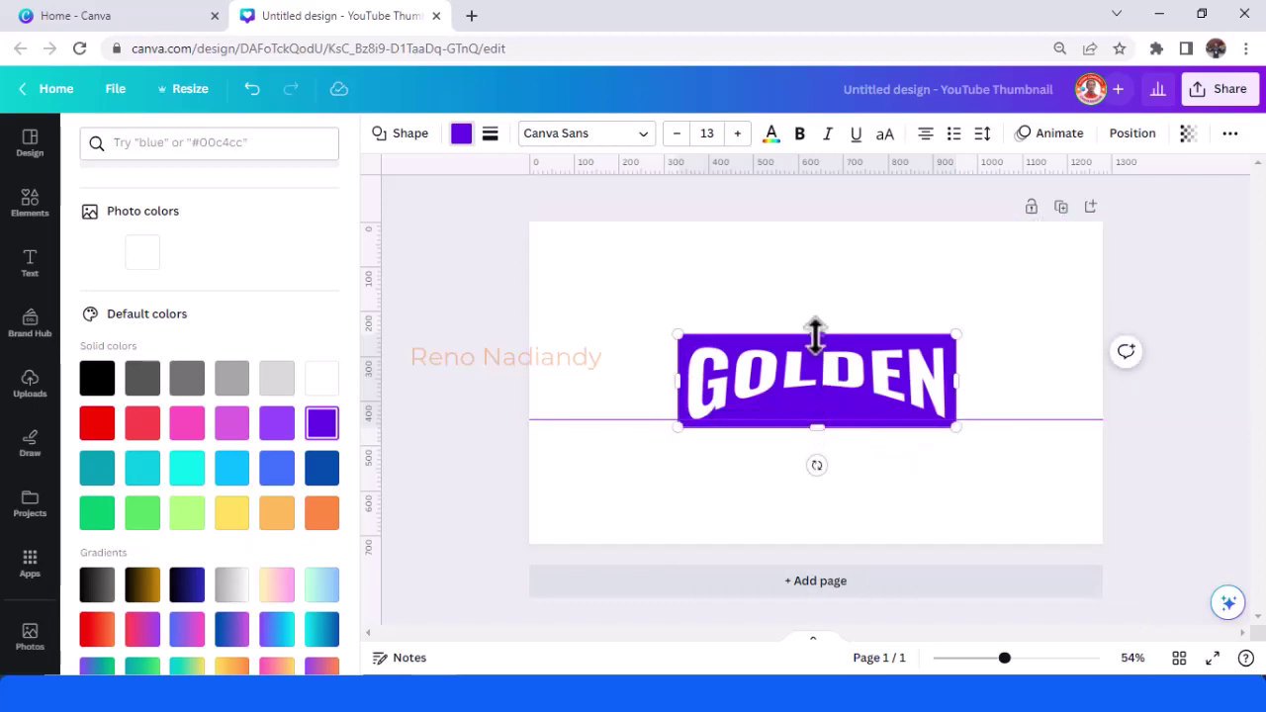
drag(814, 333, 815, 342)
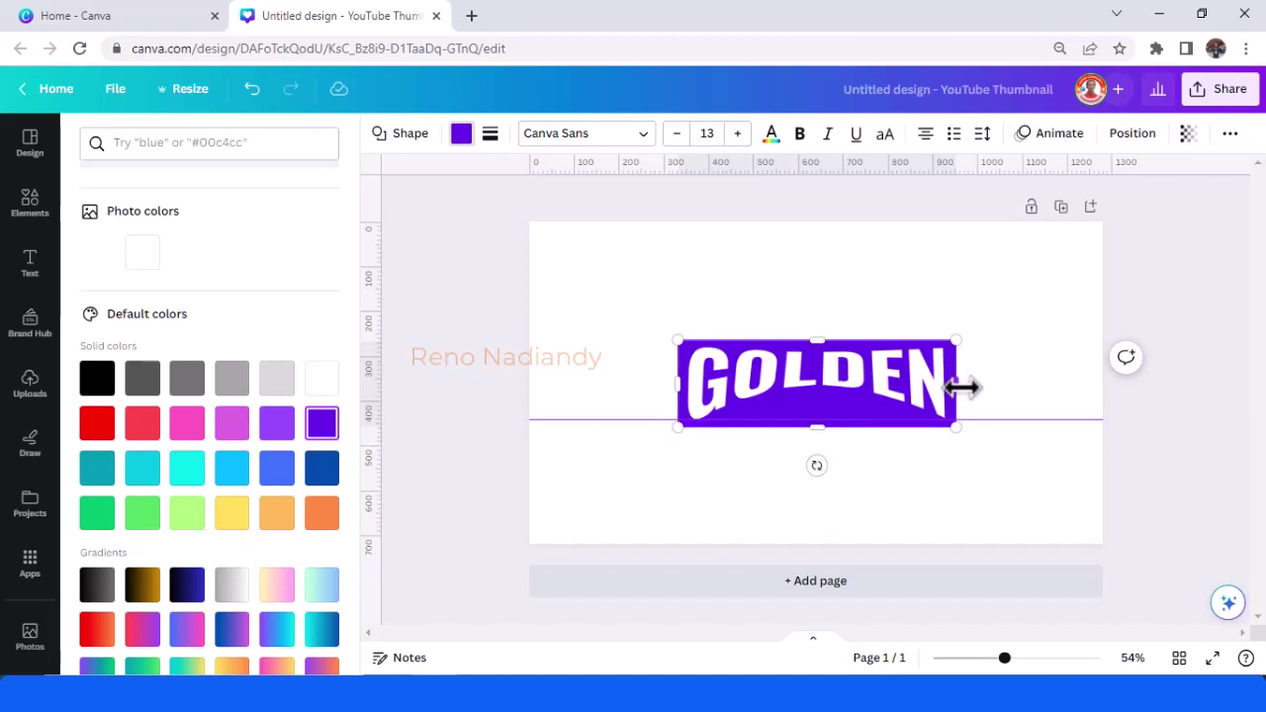
drag(961, 388, 957, 388)
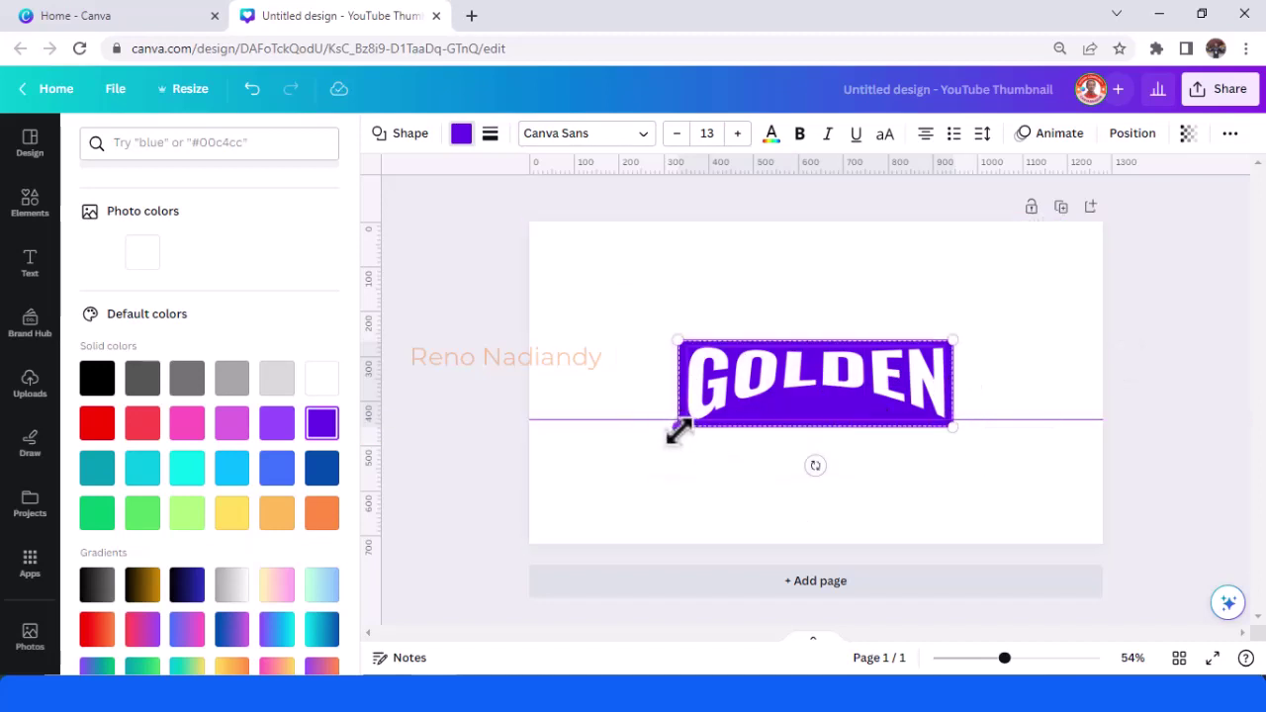
drag(678, 429, 631, 445)
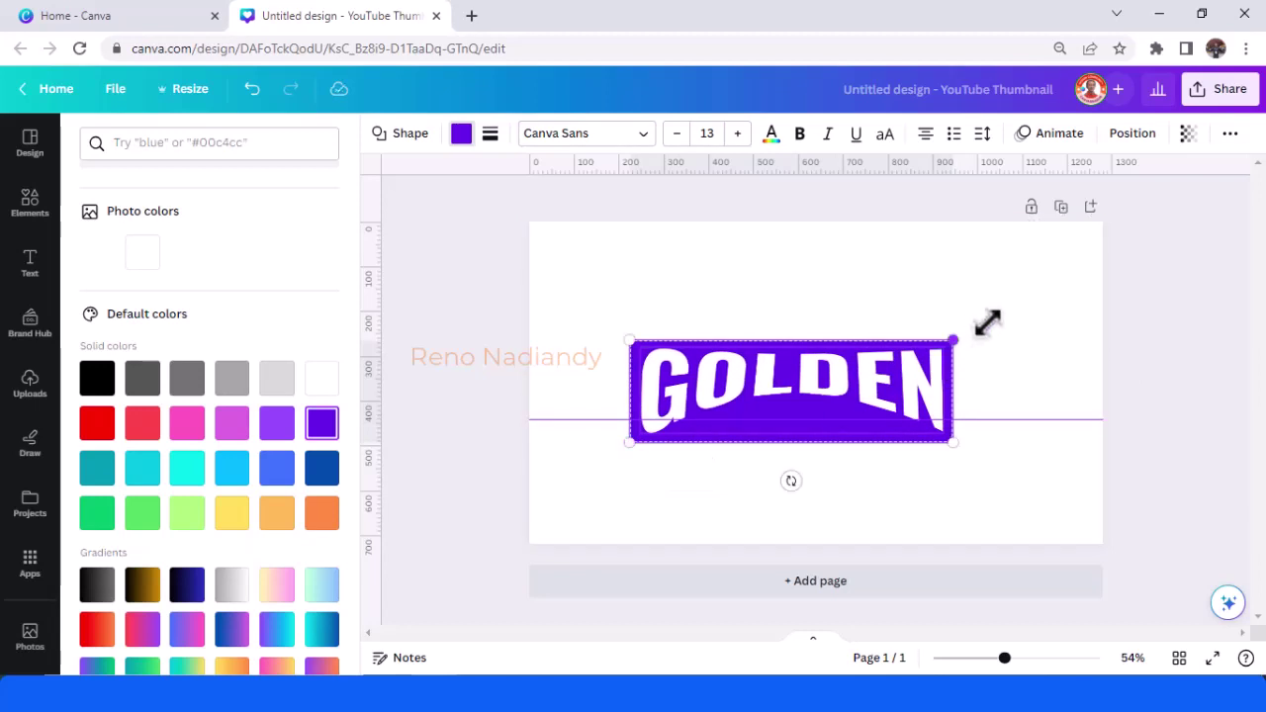
drag(987, 321, 963, 370)
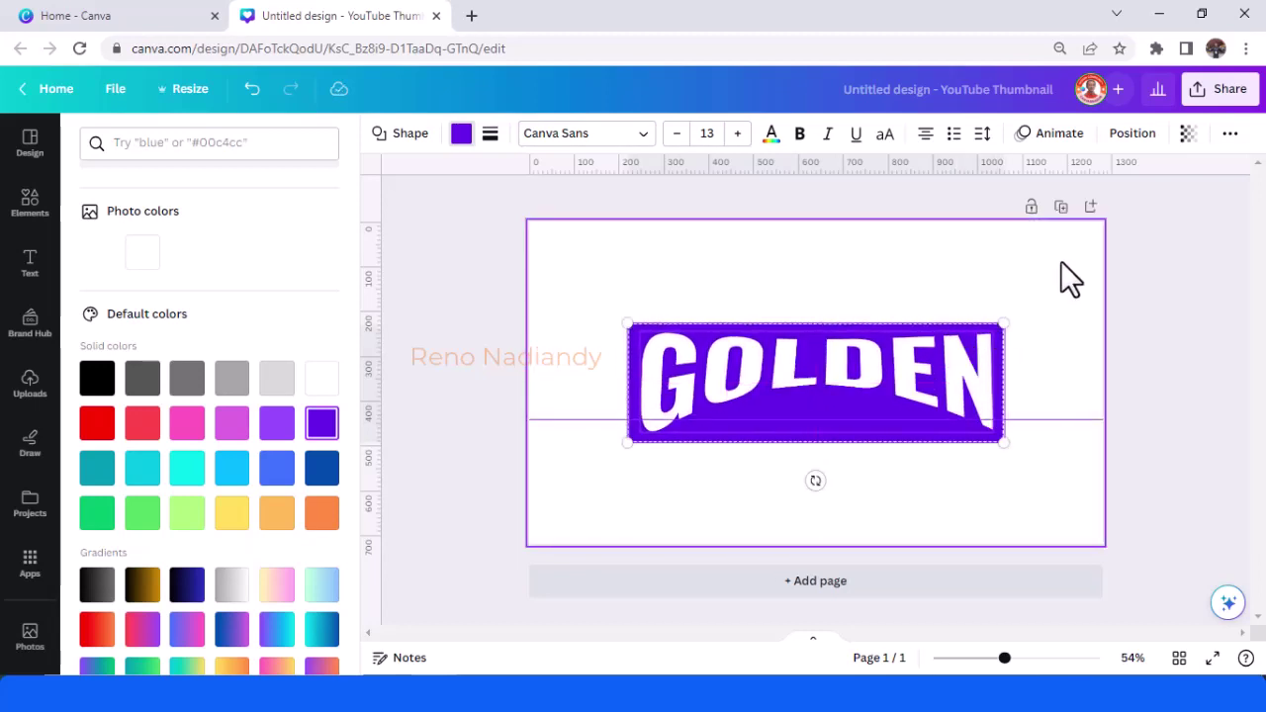
Download the design as a PNG at size 1 (1,280 × 720 px)
click(1218, 93)
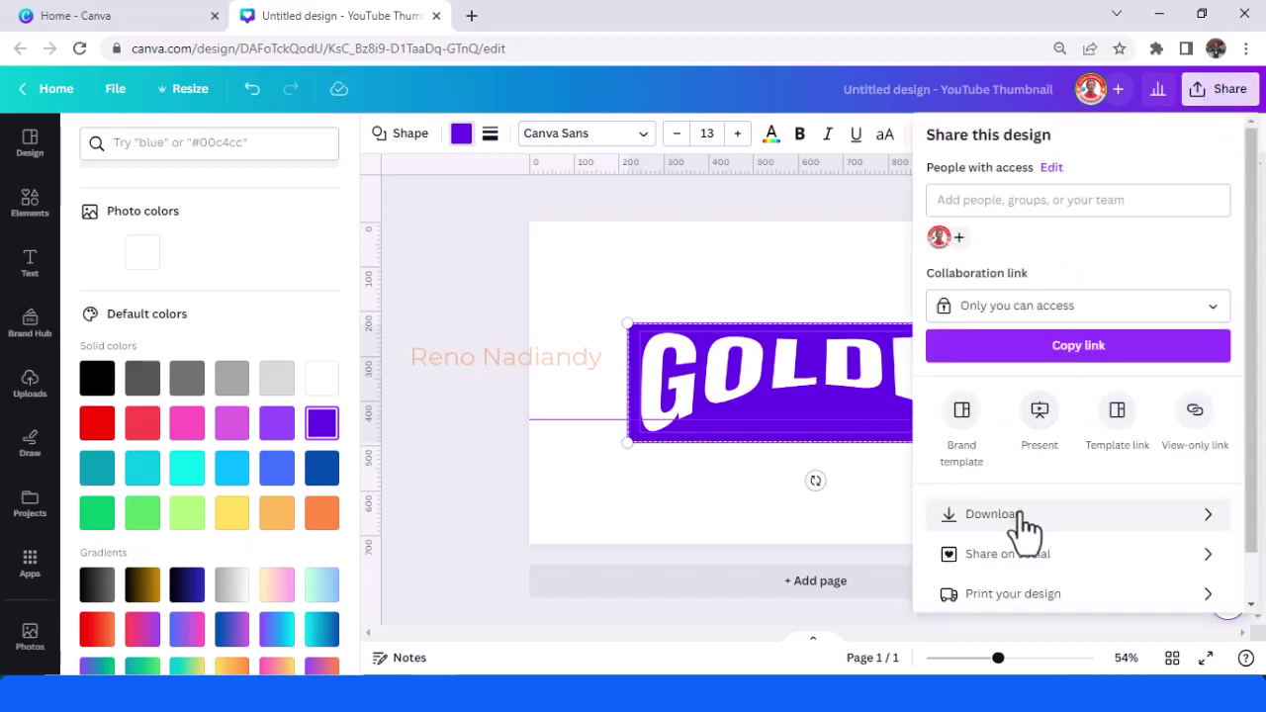
click(1024, 522)
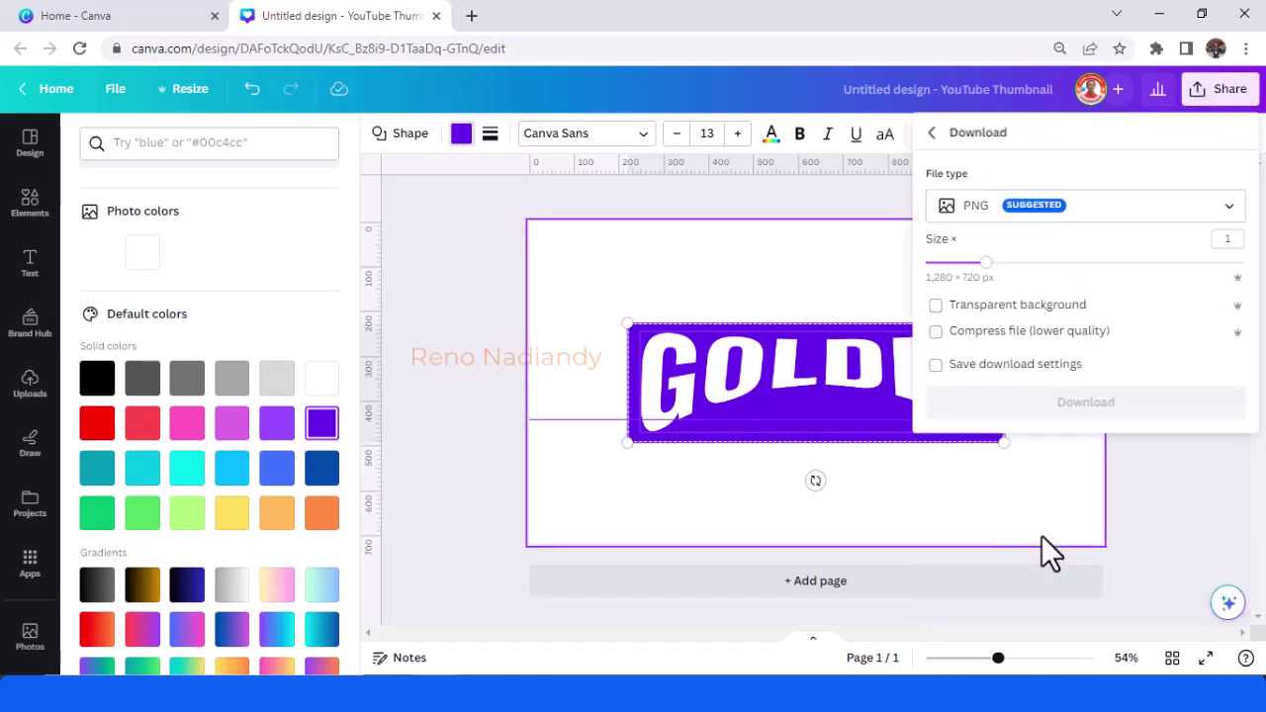
click(1124, 409)
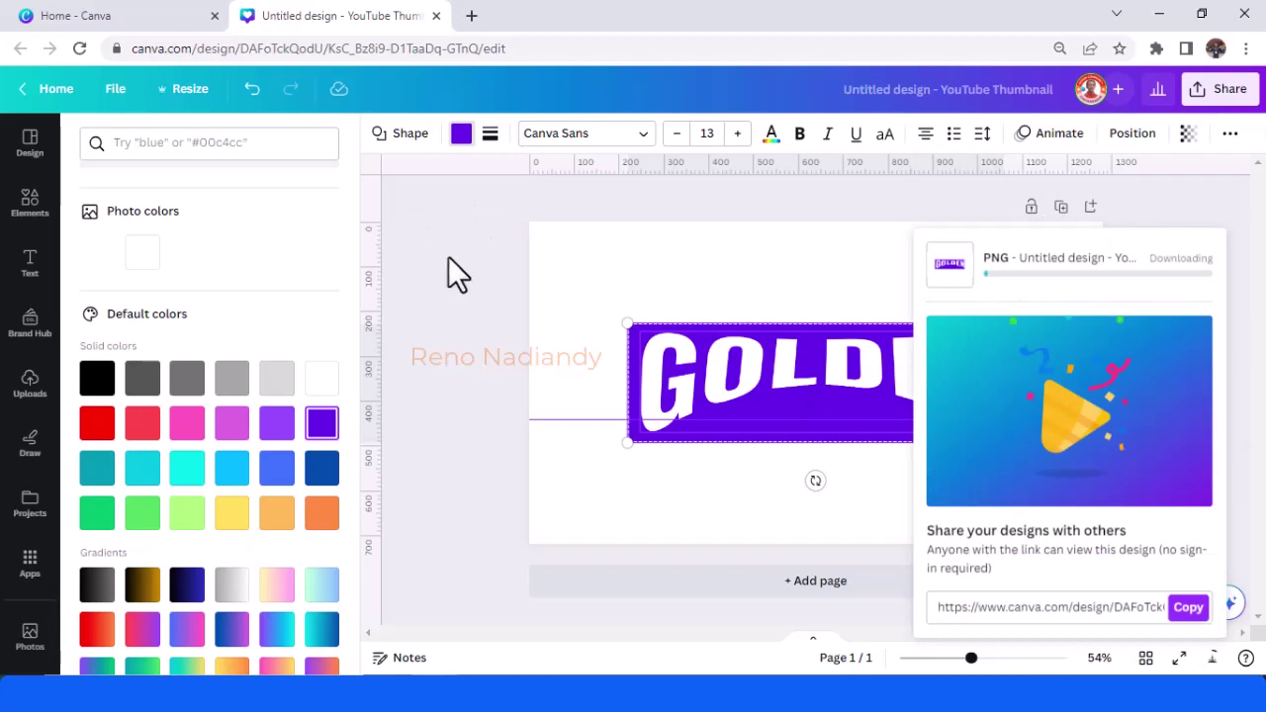
Add a second page and upload the downloaded PNG onto it
click(817, 584)
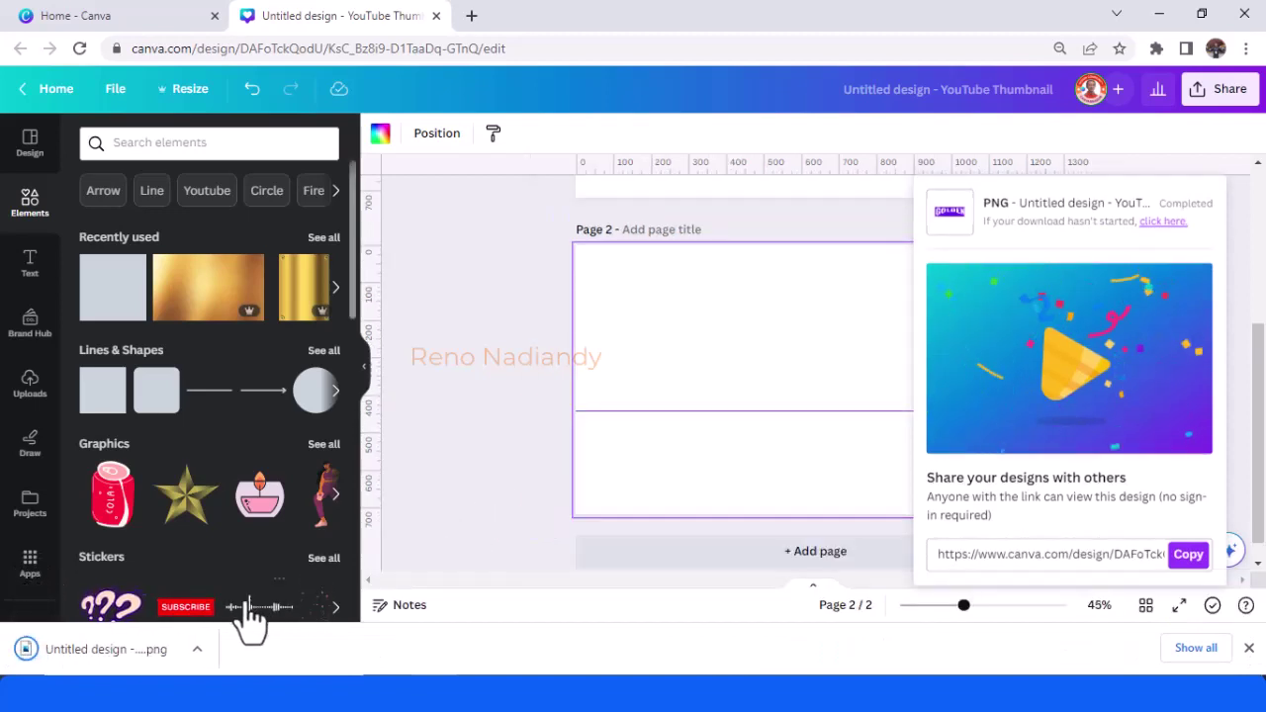
drag(113, 656, 758, 341)
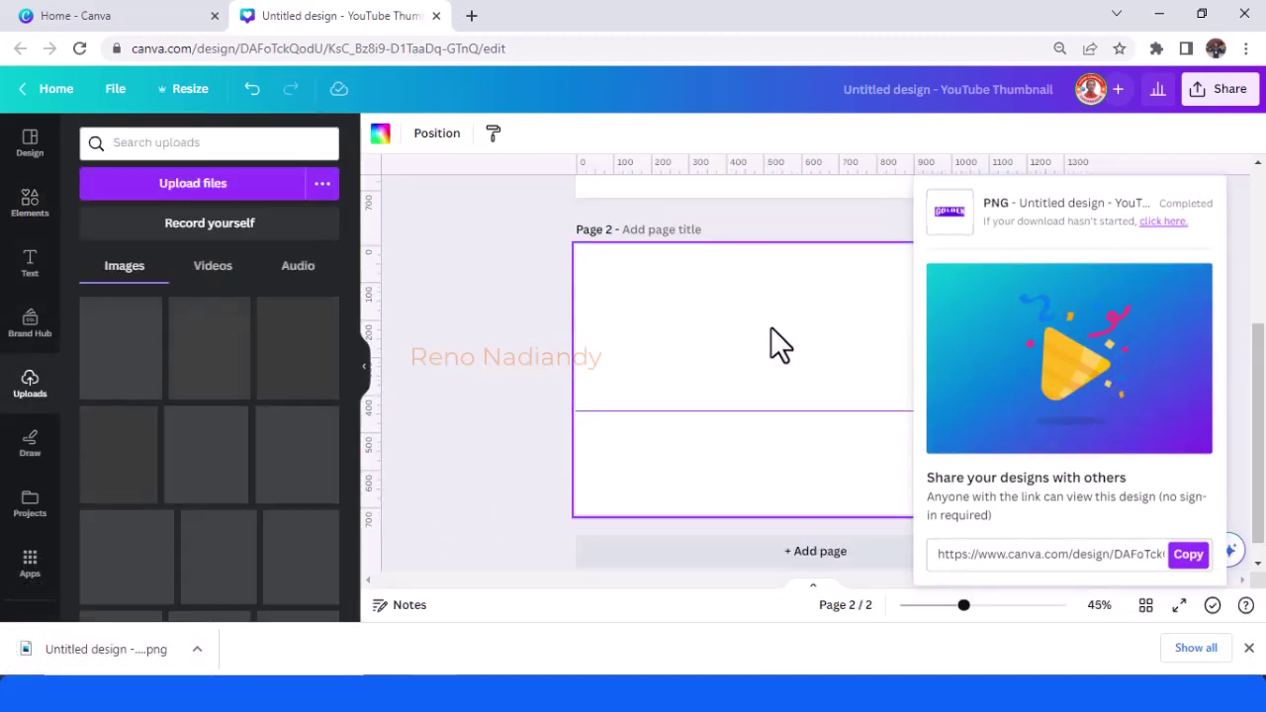
Make the page 2 background black and remove the white background of the GOLDEN image with Background Remover
click(599, 333)
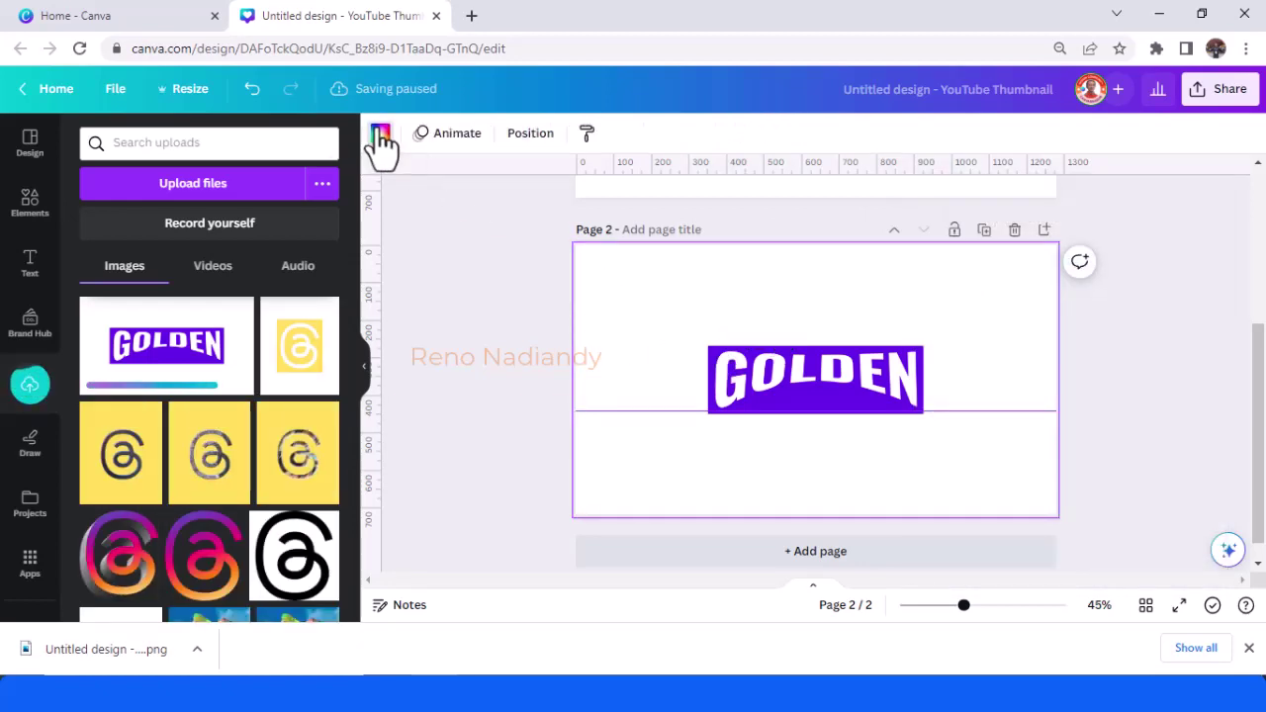
click(142, 235)
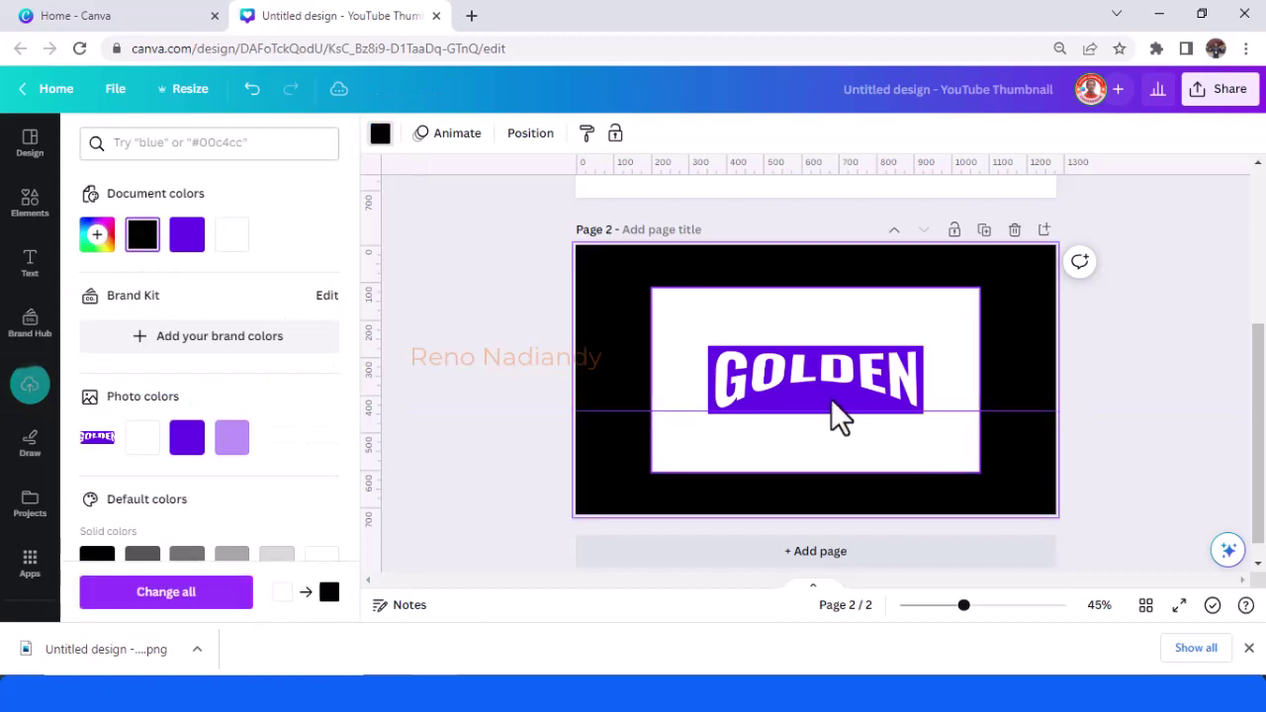
click(831, 388)
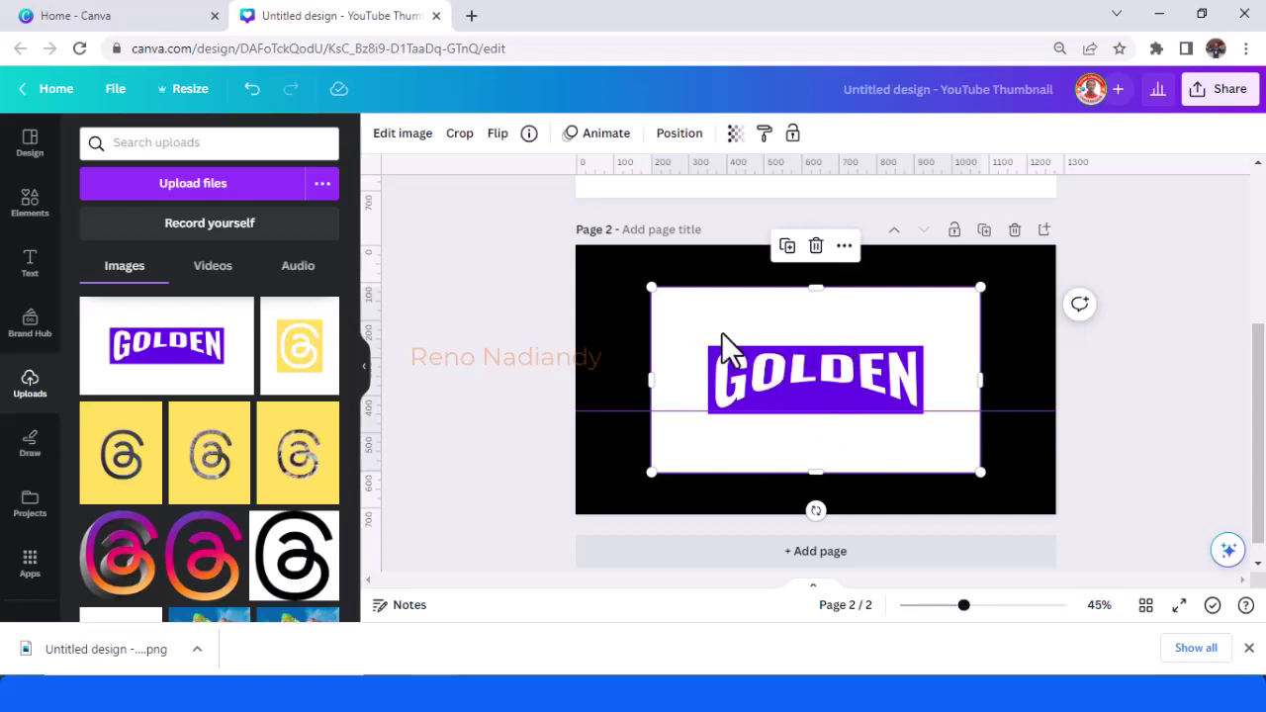
click(405, 137)
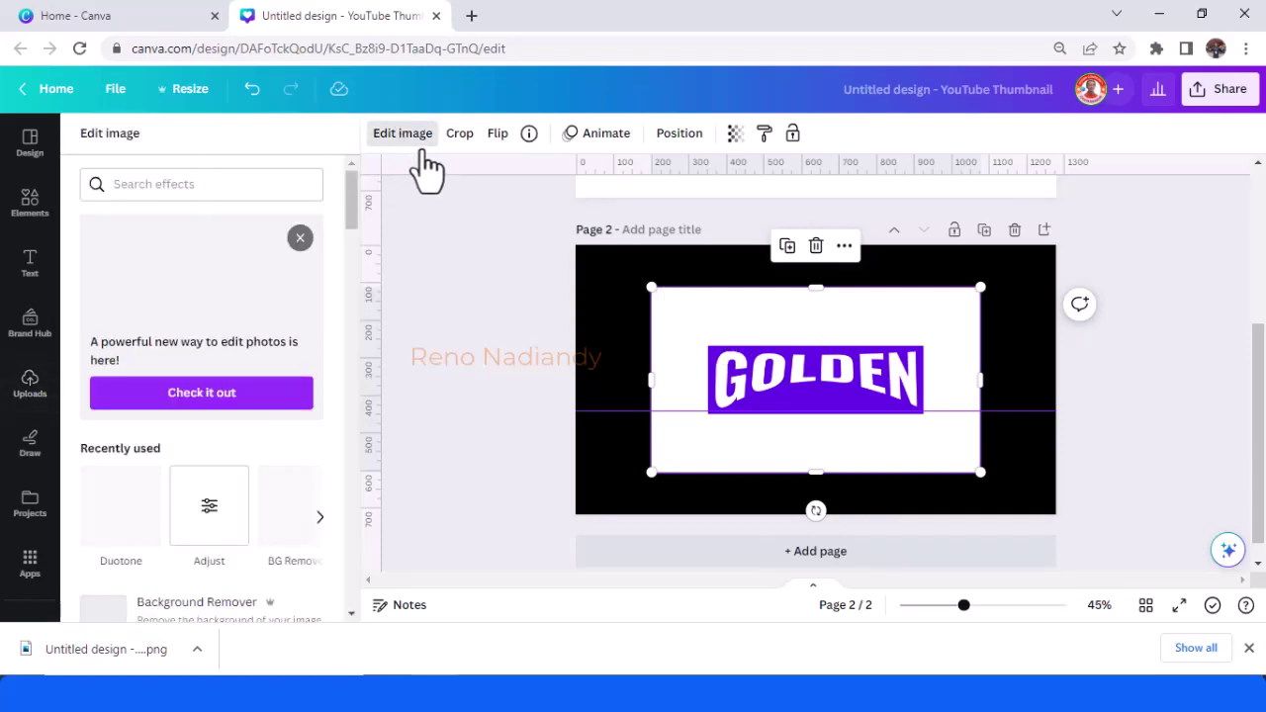
click(287, 539)
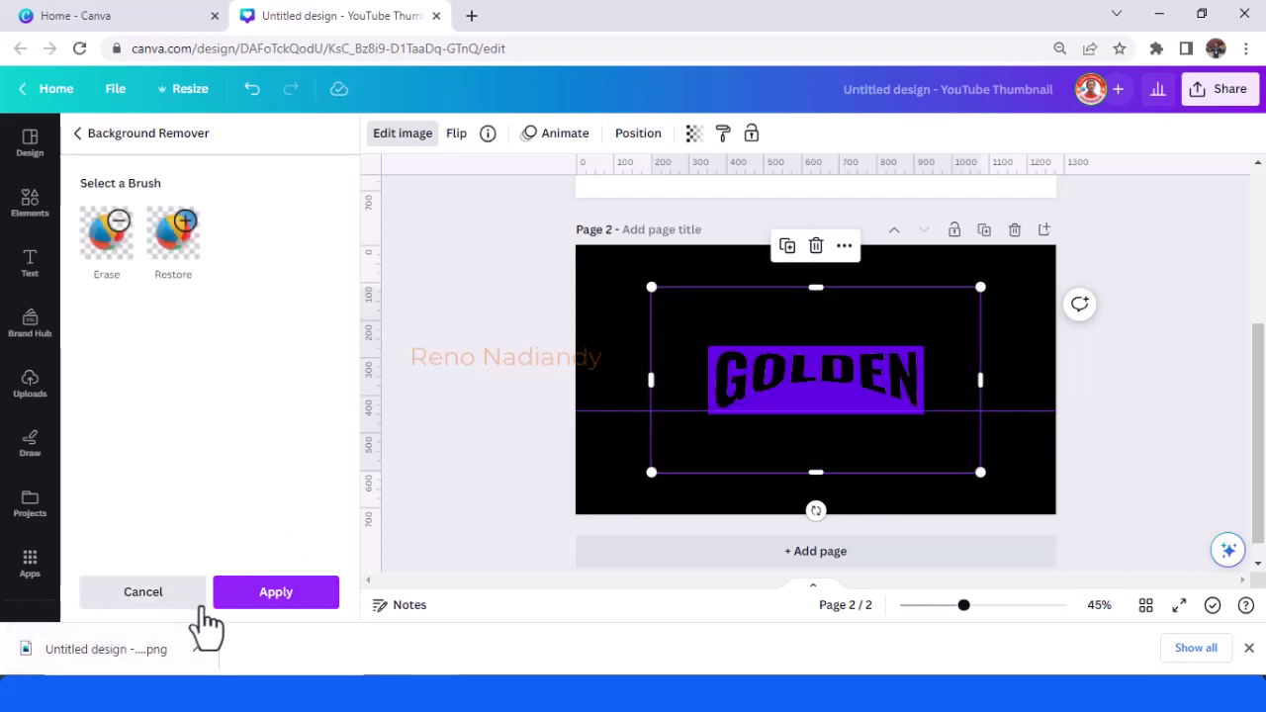
click(273, 596)
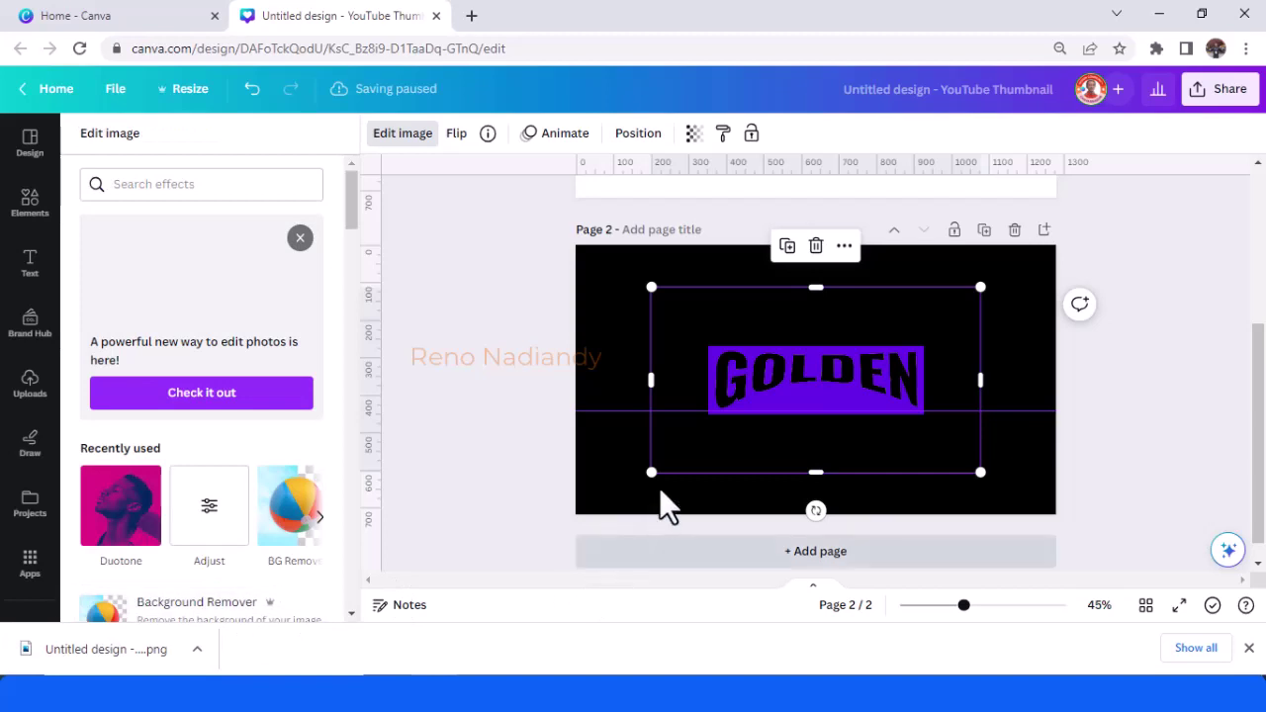
Enlarge the cut-out GOLDEN image to the full page width and trim its upper edge, to about 1,280 × 591
drag(651, 469, 574, 510)
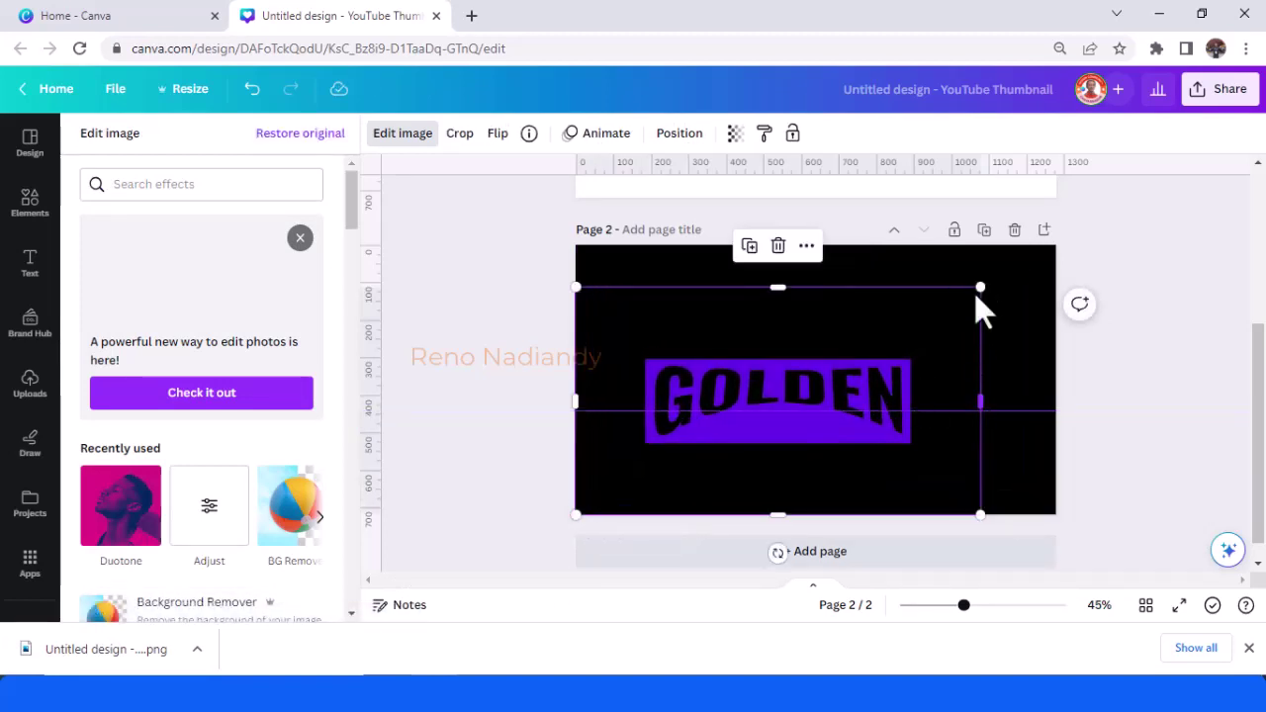
drag(989, 286, 1055, 245)
drag(827, 245, 827, 292)
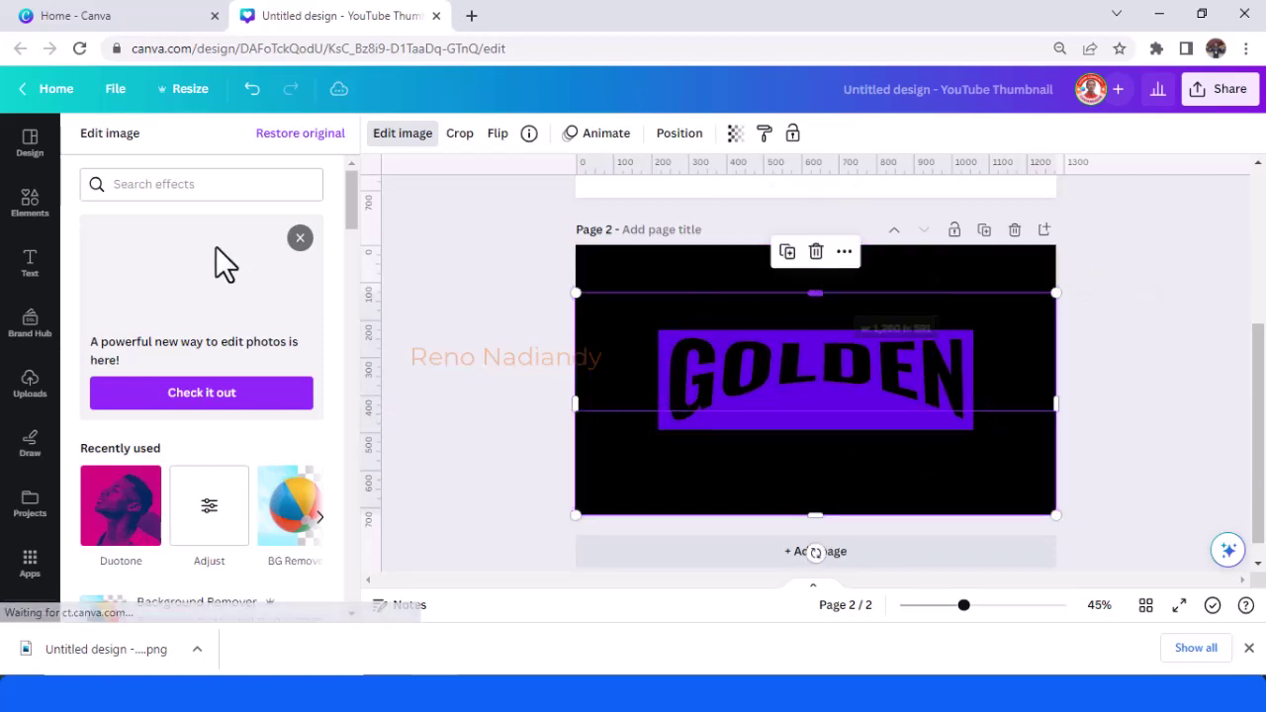
Search the elements for "Golden background" and insert the square gold graphic with vertical gradient bands from the graphics results
click(54, 225)
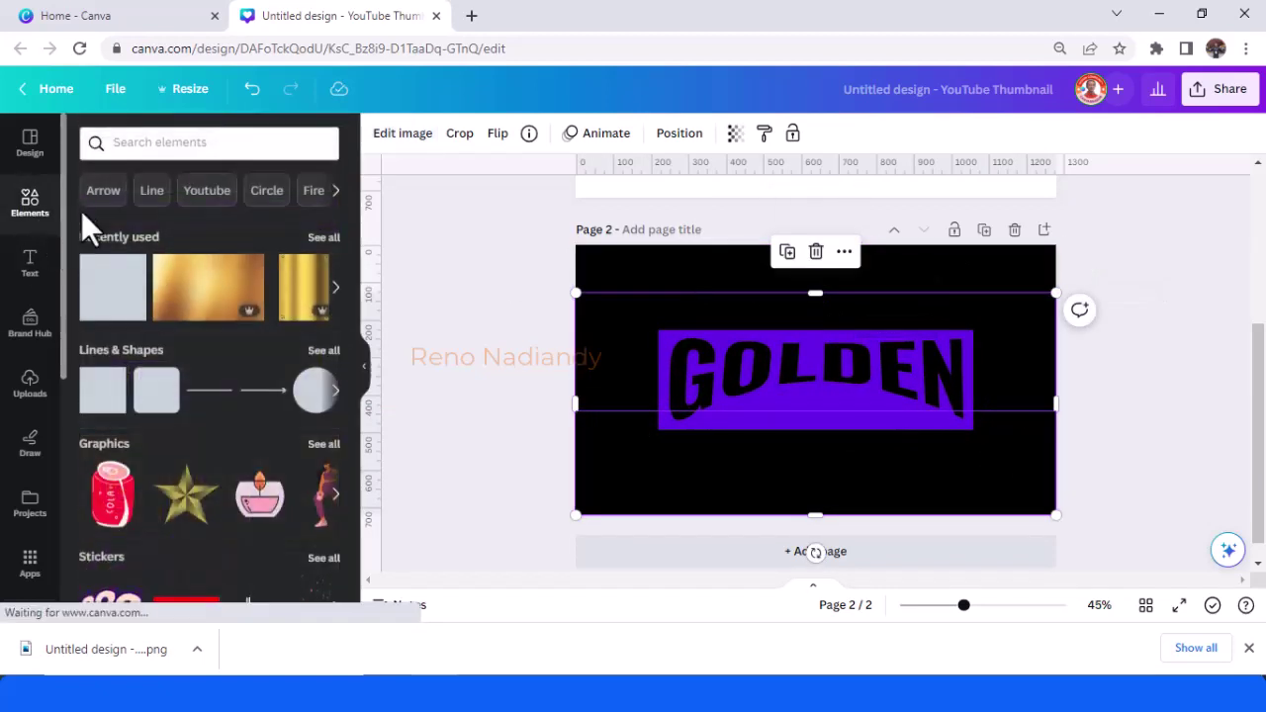
click(137, 142)
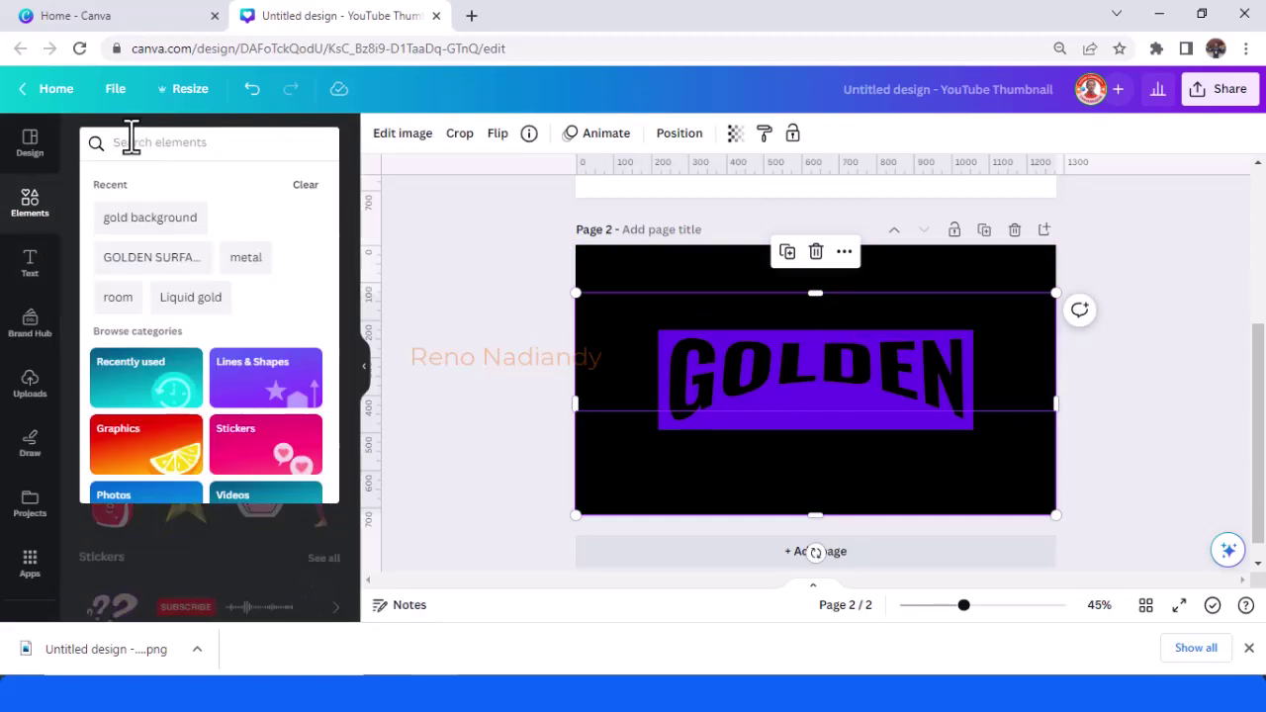
click(151, 219)
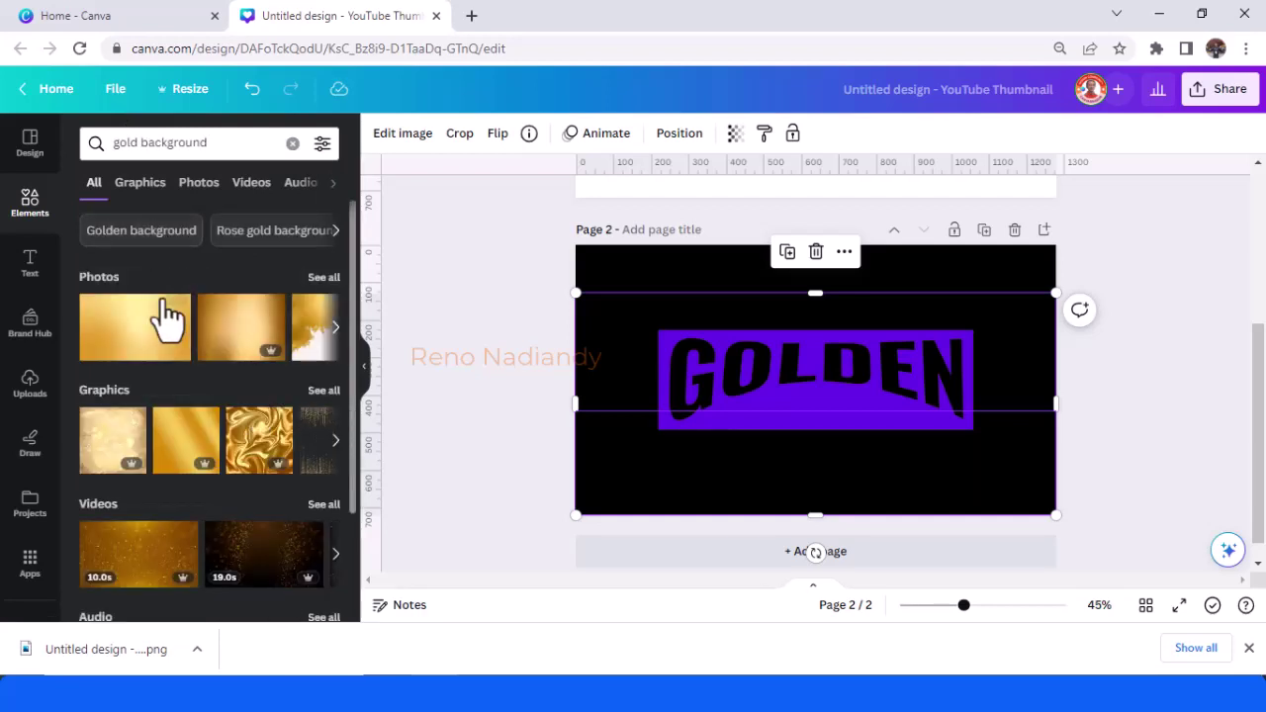
click(148, 233)
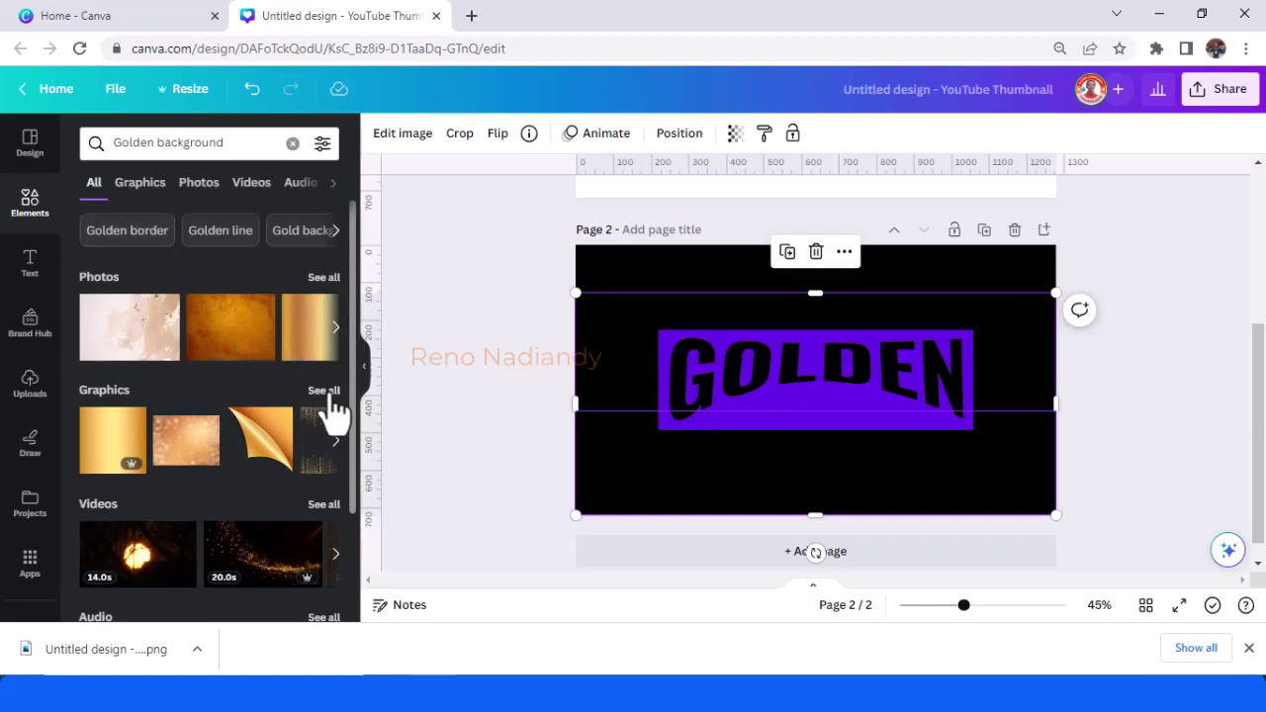
click(323, 390)
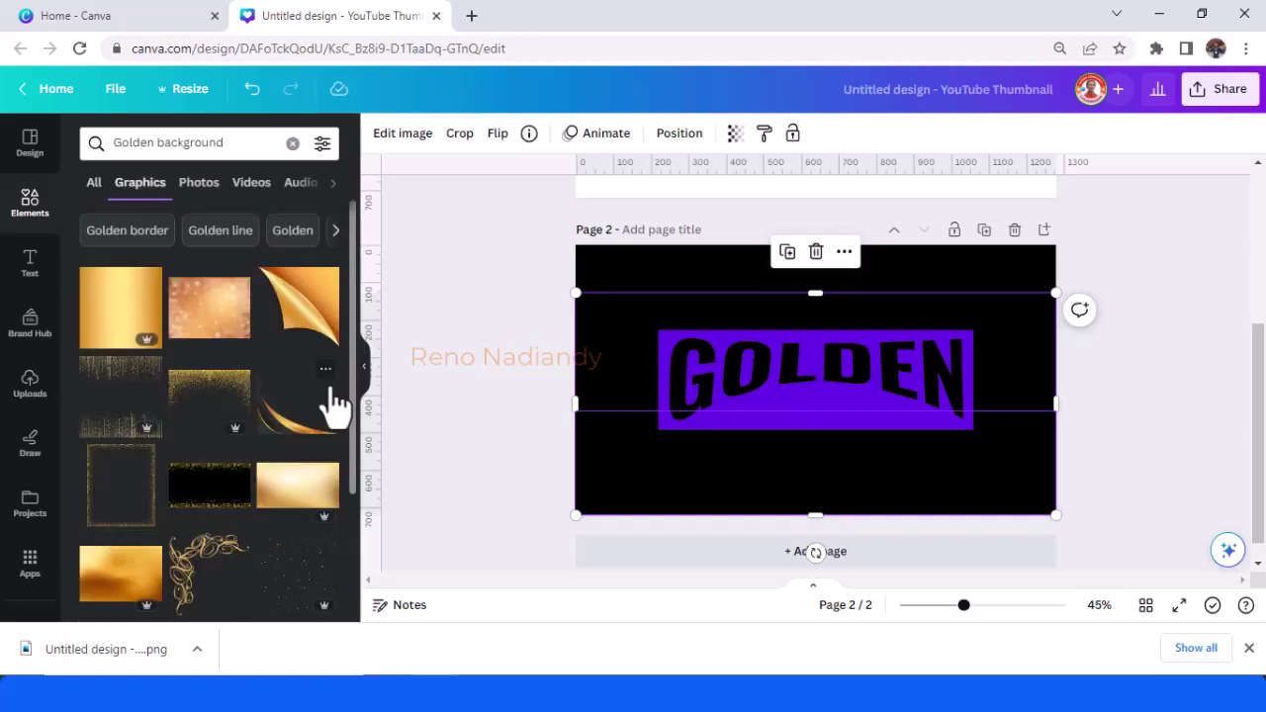
scroll(267, 405, down, 2)
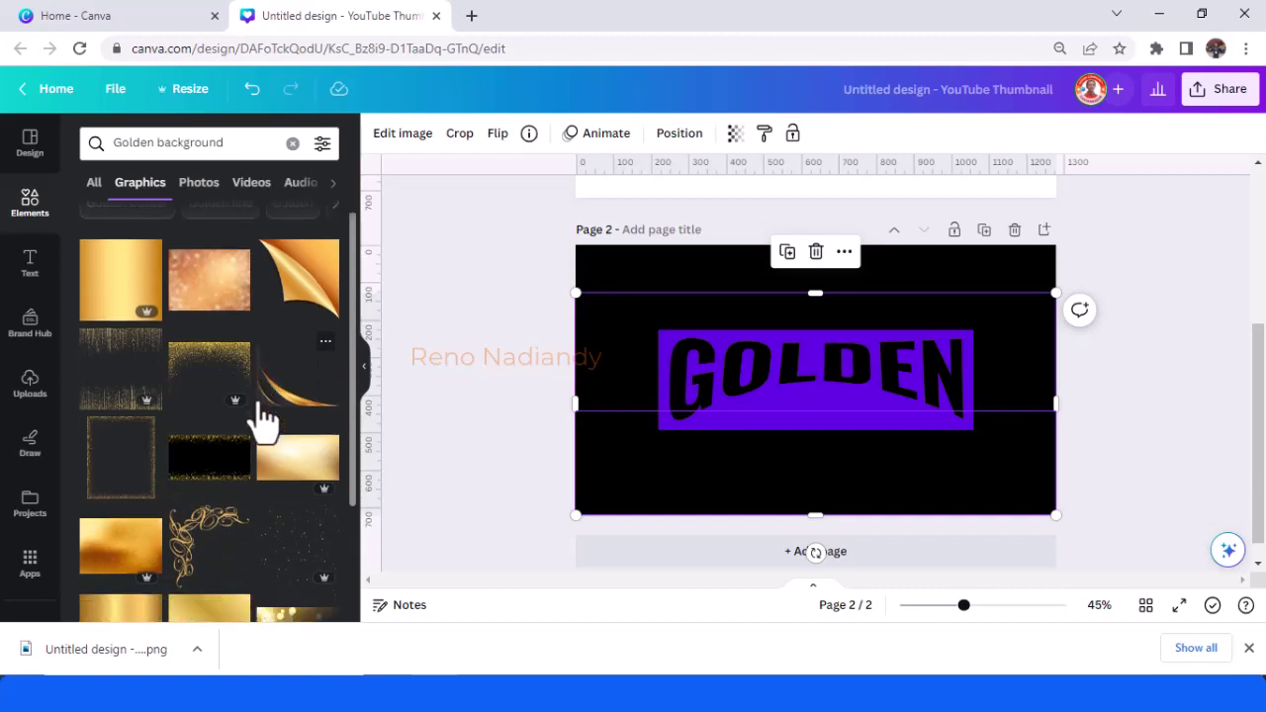
scroll(265, 416, down, 2)
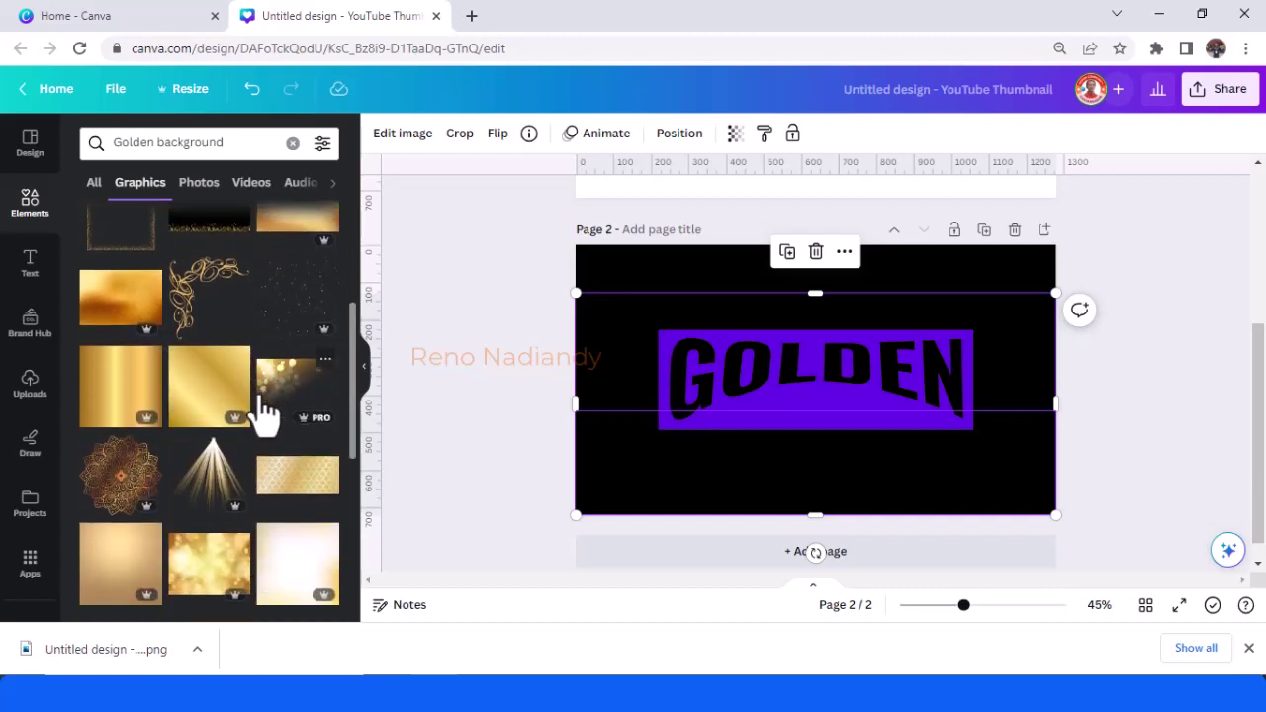
scroll(275, 390, down, 2)
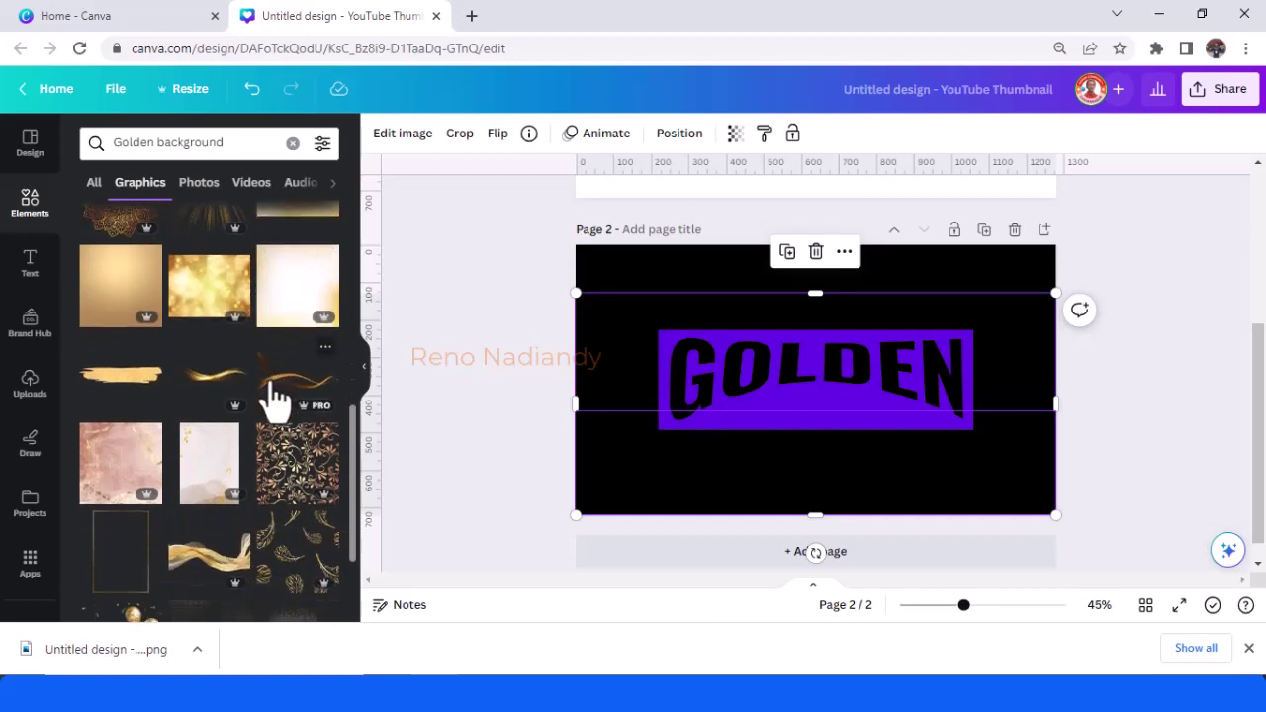
scroll(265, 388, up, 3)
click(139, 393)
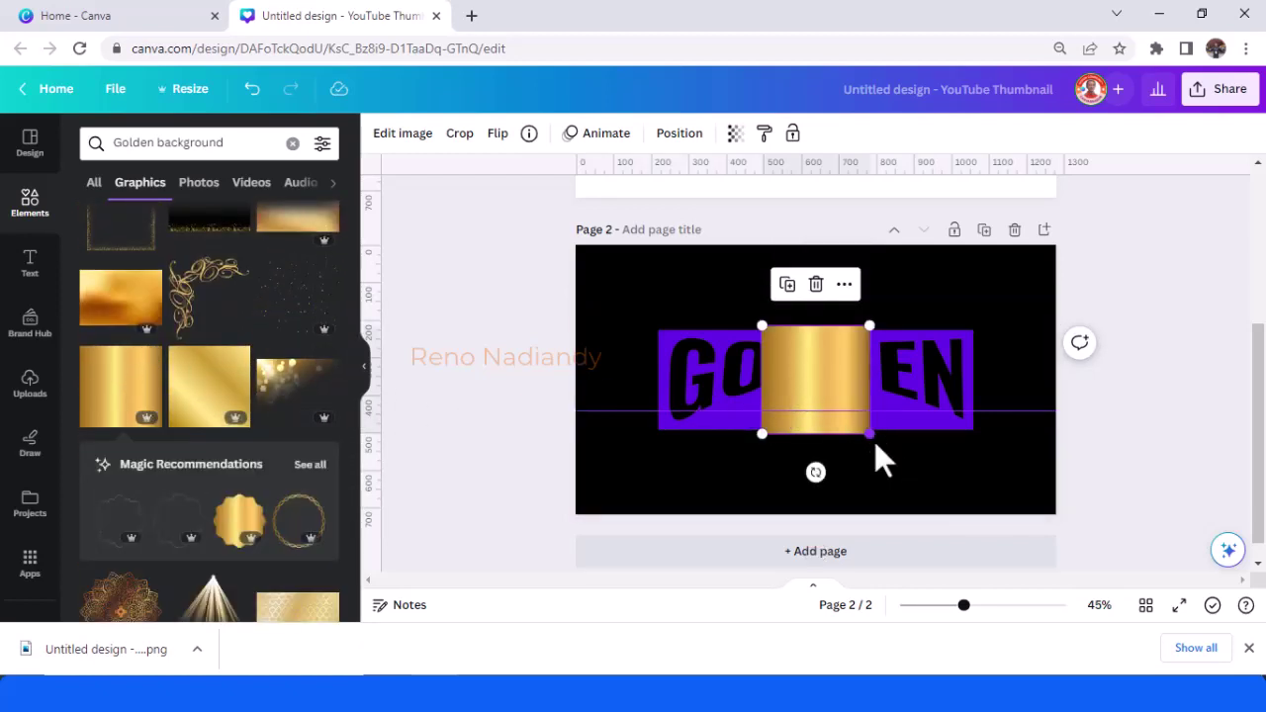
Enlarge the gold square to span most of the GOLDEN lettering and send it backward behind the cut-out image
drag(868, 433, 966, 530)
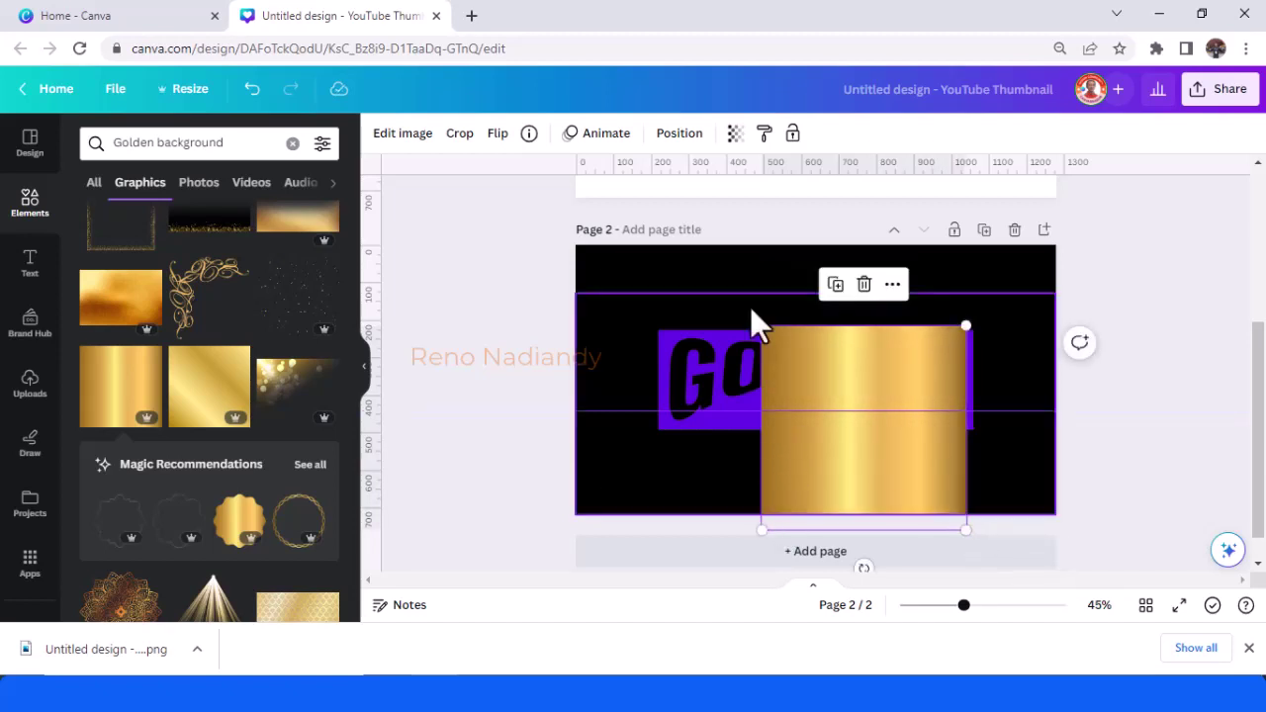
drag(754, 323, 656, 229)
right_click(843, 335)
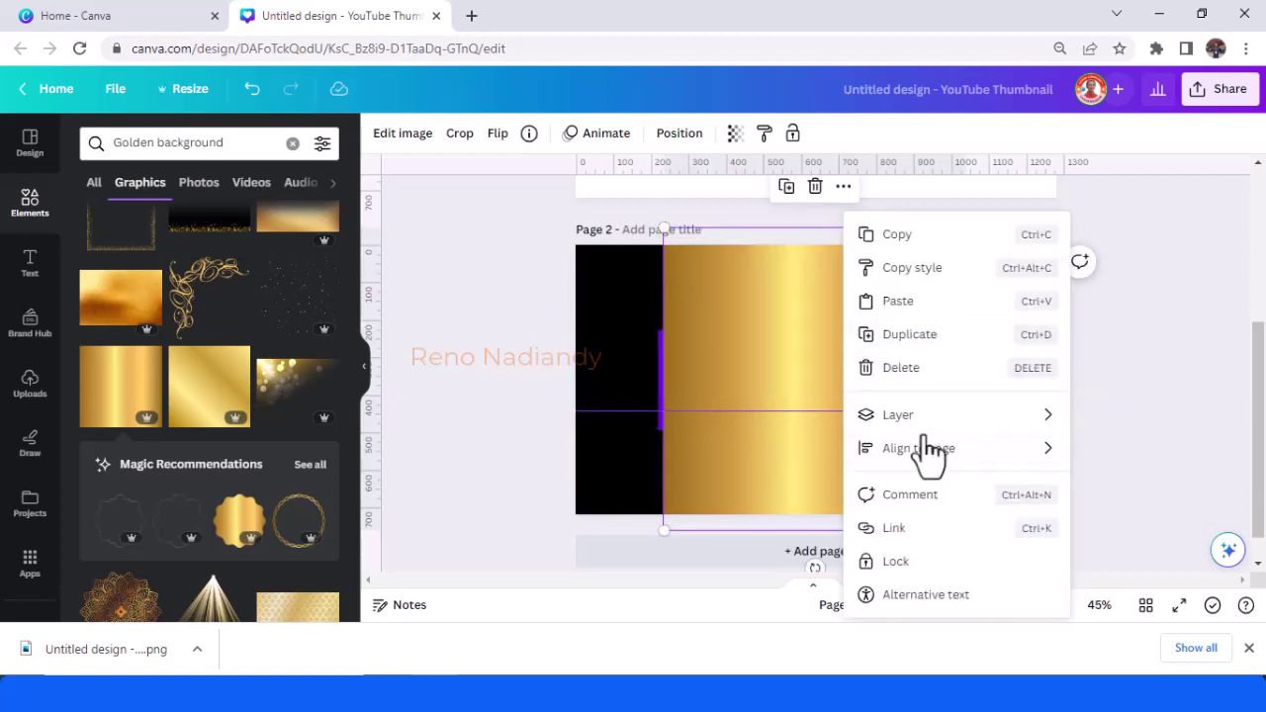
mouse_move(915, 421)
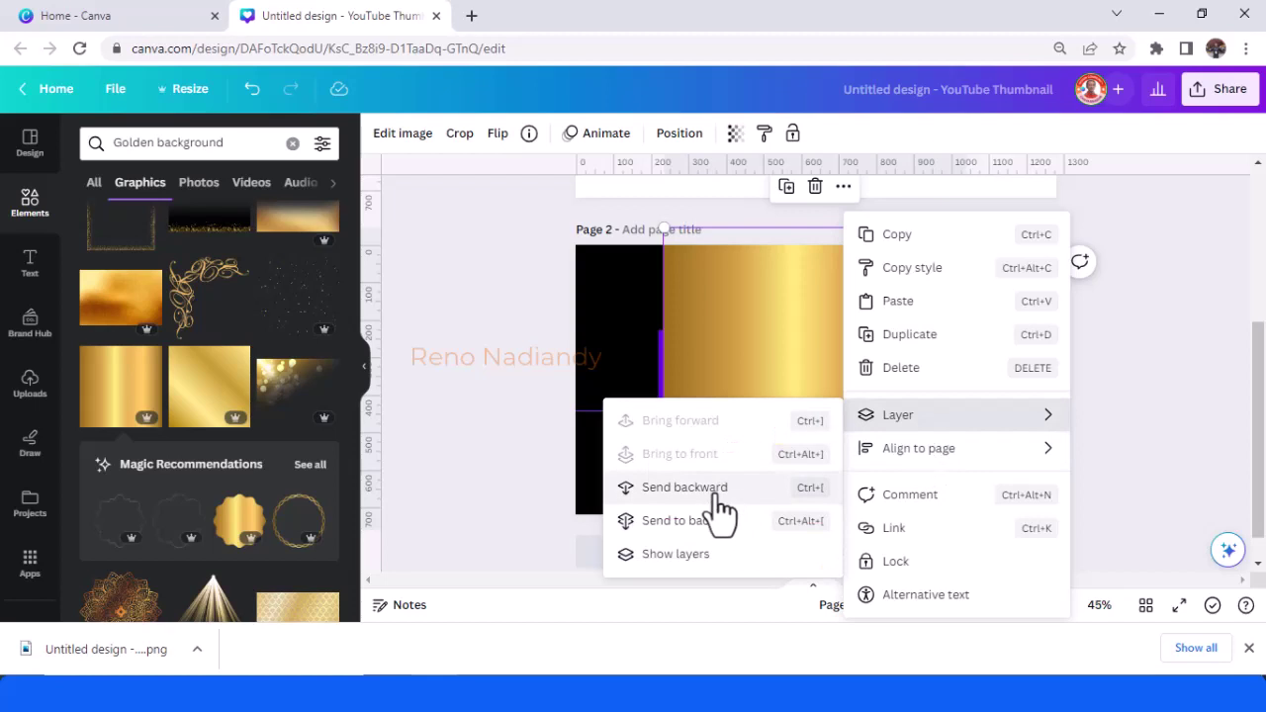
click(684, 488)
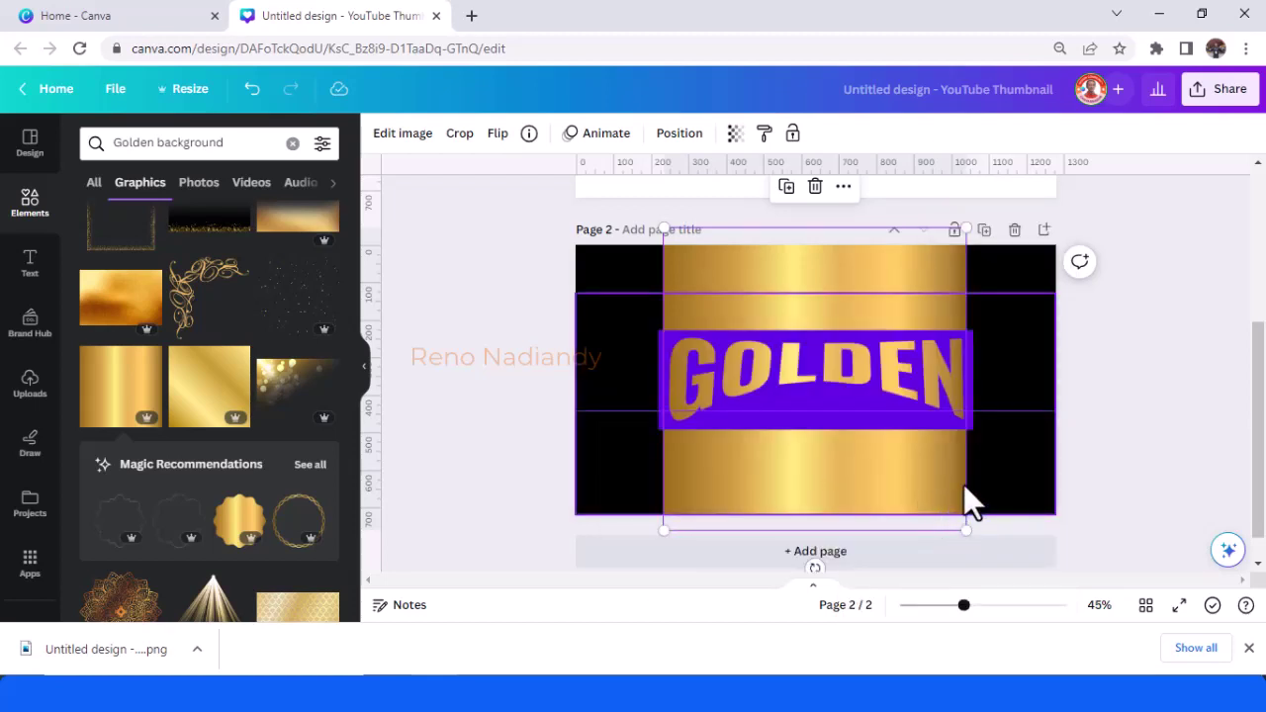
Shrink the gold square and fit it behind the letters G and O
drag(966, 229, 761, 431)
drag(738, 476, 738, 379)
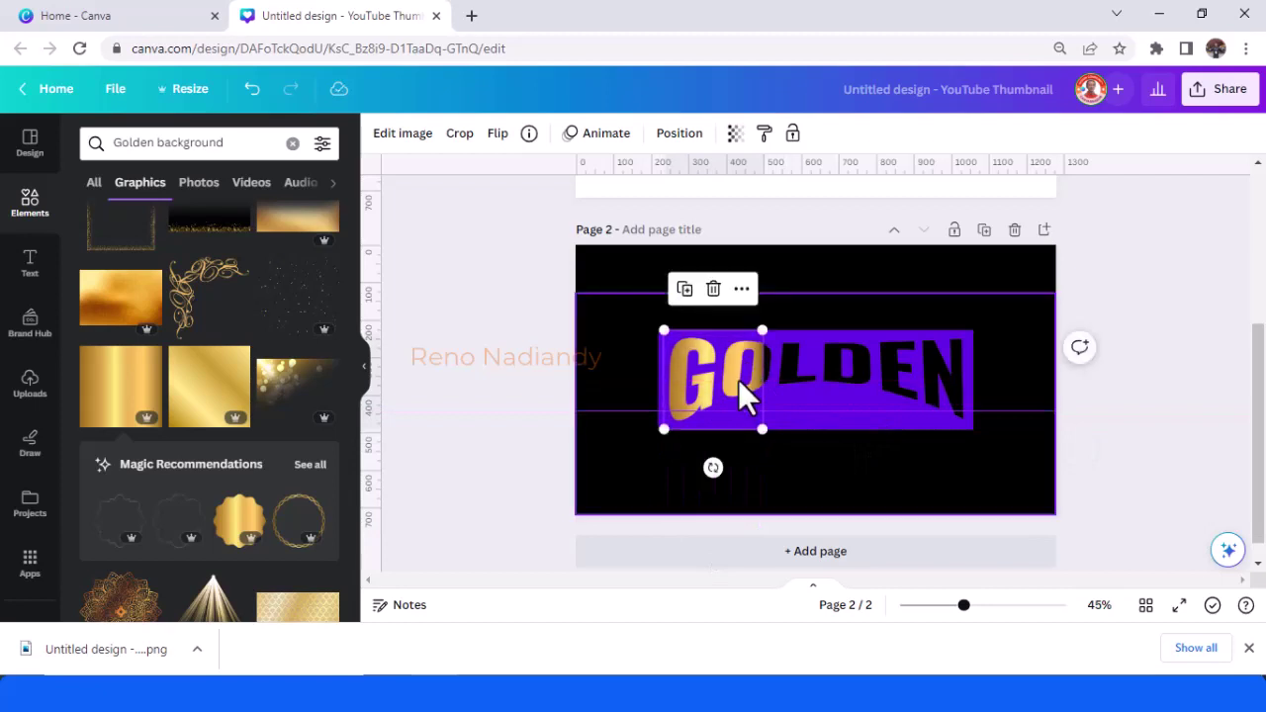
drag(768, 428, 778, 441)
Duplicate the gold square twice and place the copies side by side over the letters L, D, E and N
click(688, 289)
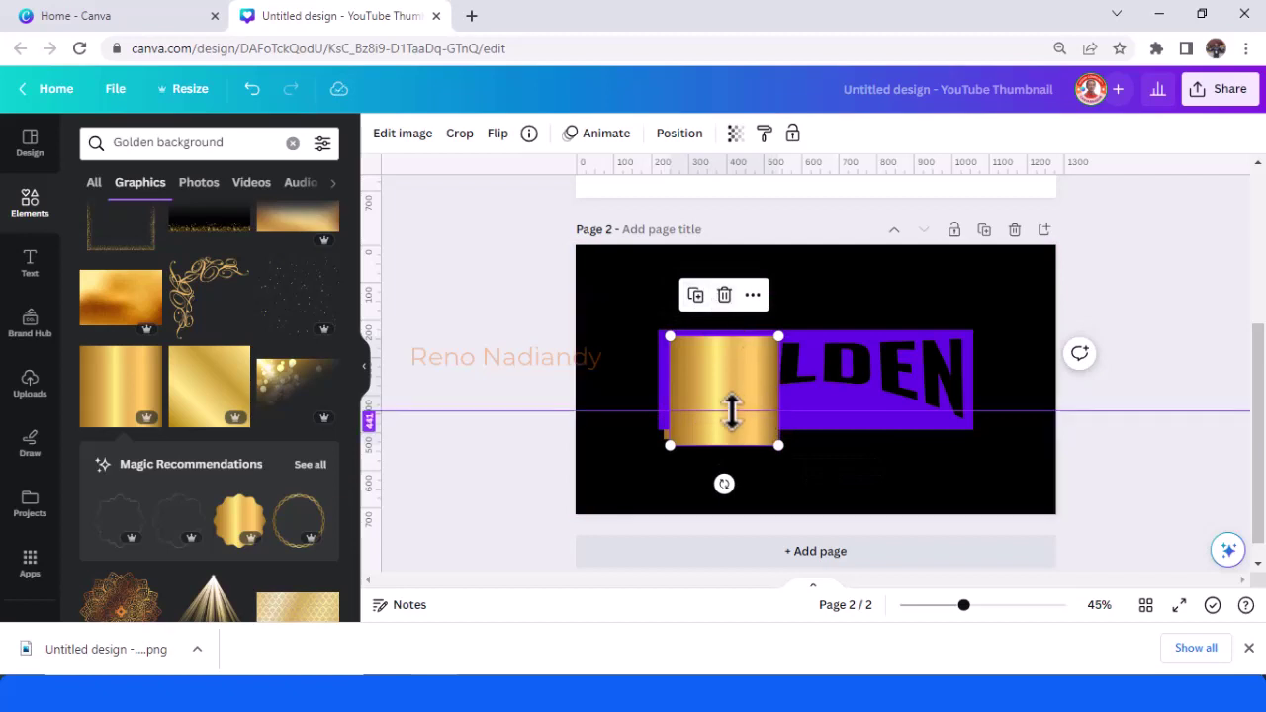
drag(736, 378, 878, 336)
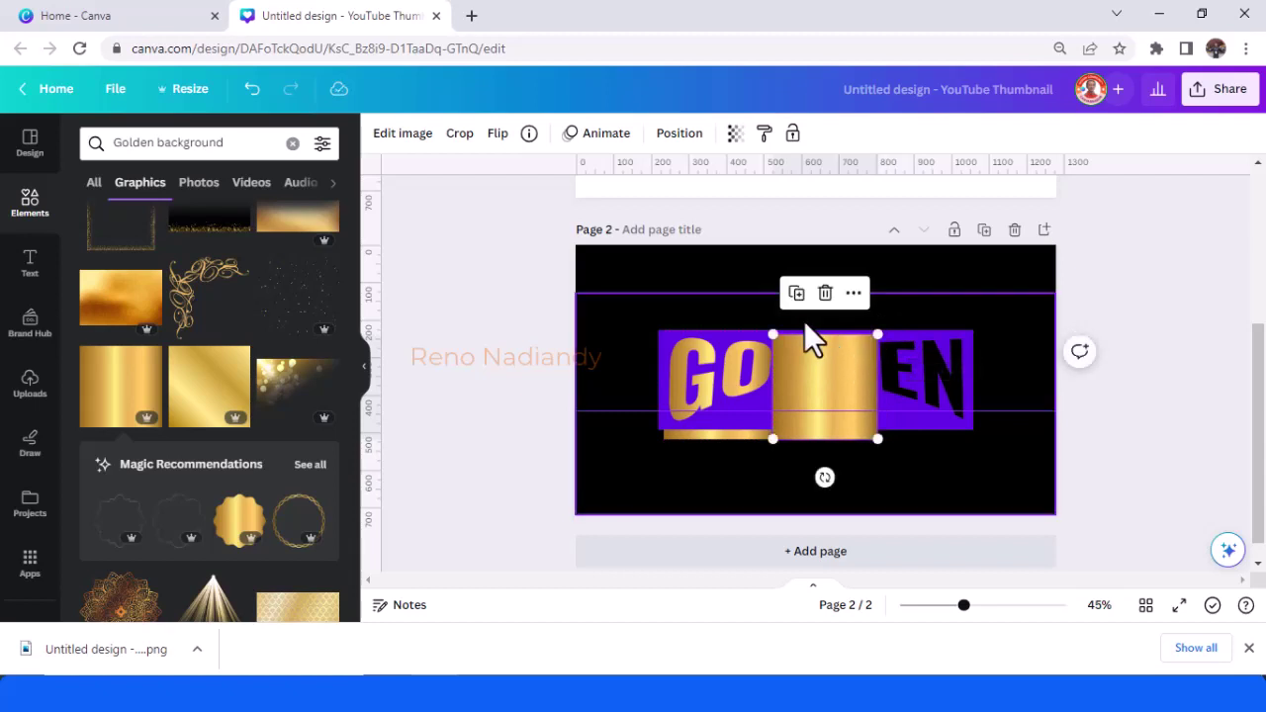
click(797, 291)
mouse_move(936, 383)
mouse_down()
mouse_move(953, 375)
mouse_move(930, 374)
mouse_up()
drag(982, 434, 974, 420)
Bring the cut-out GOLDEN image to the front, above the three gold squares
click(992, 374)
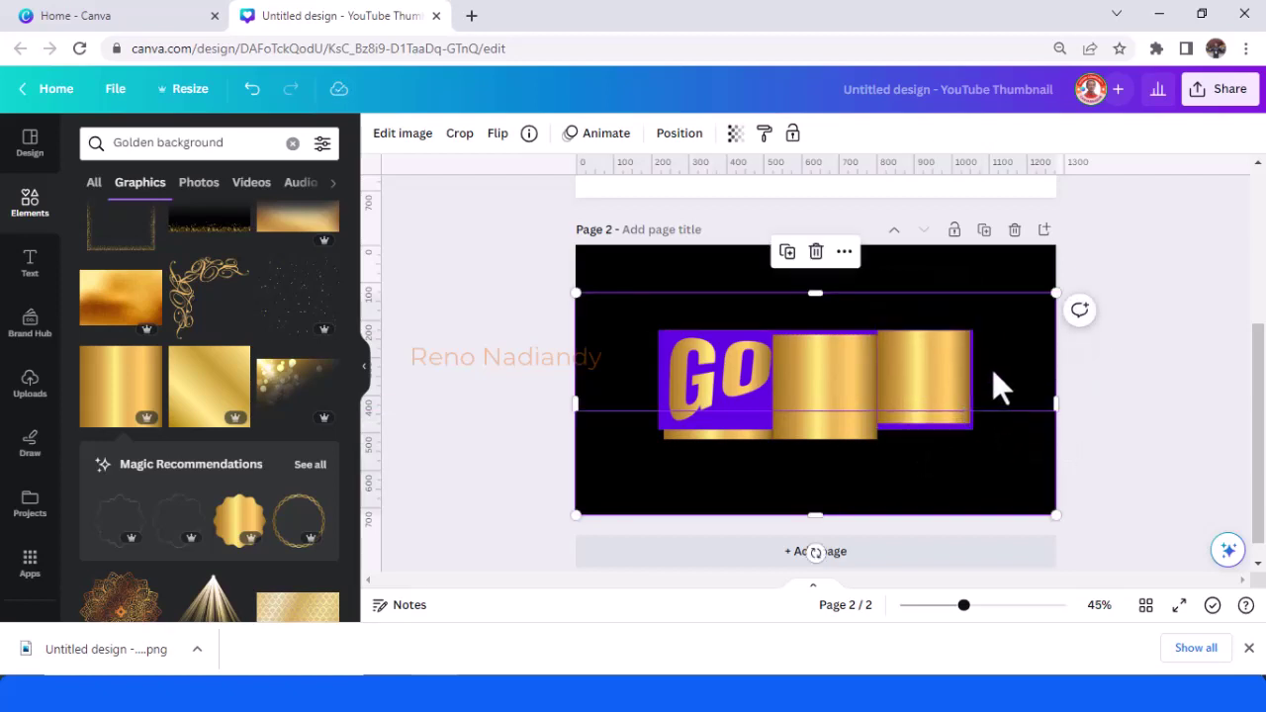
right_click(992, 369)
mouse_move(1045, 384)
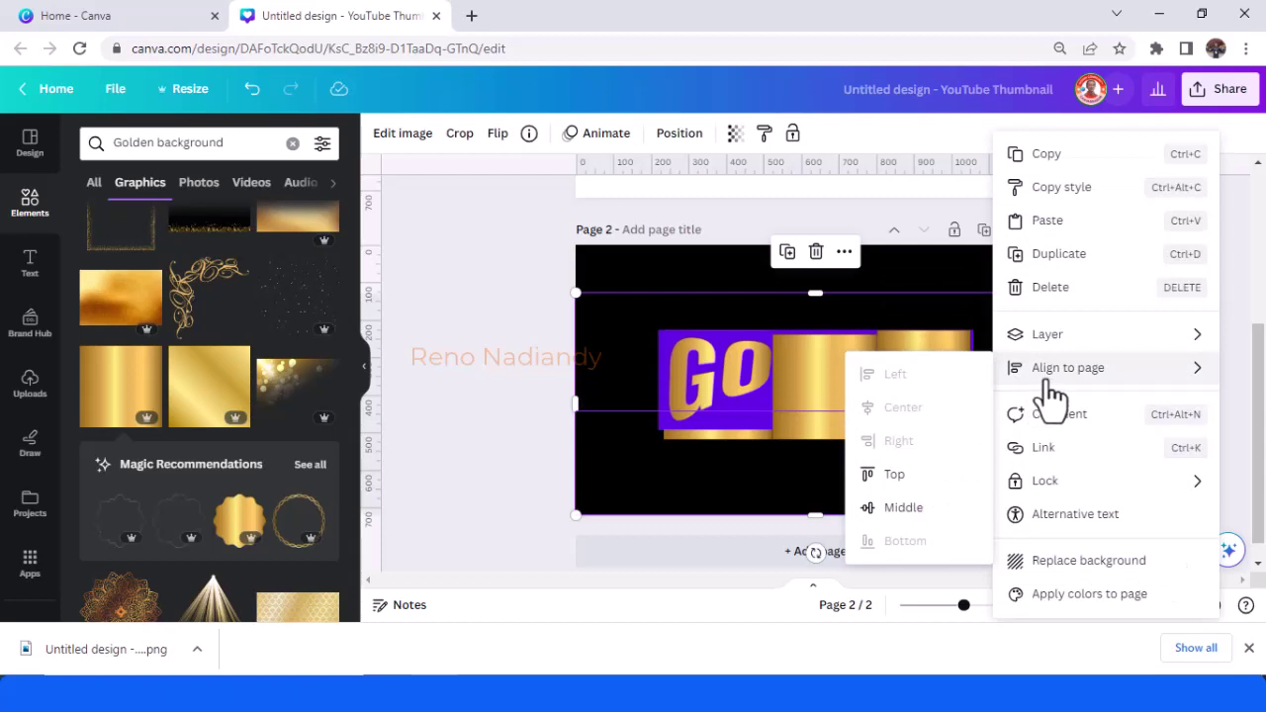
mouse_move(1058, 336)
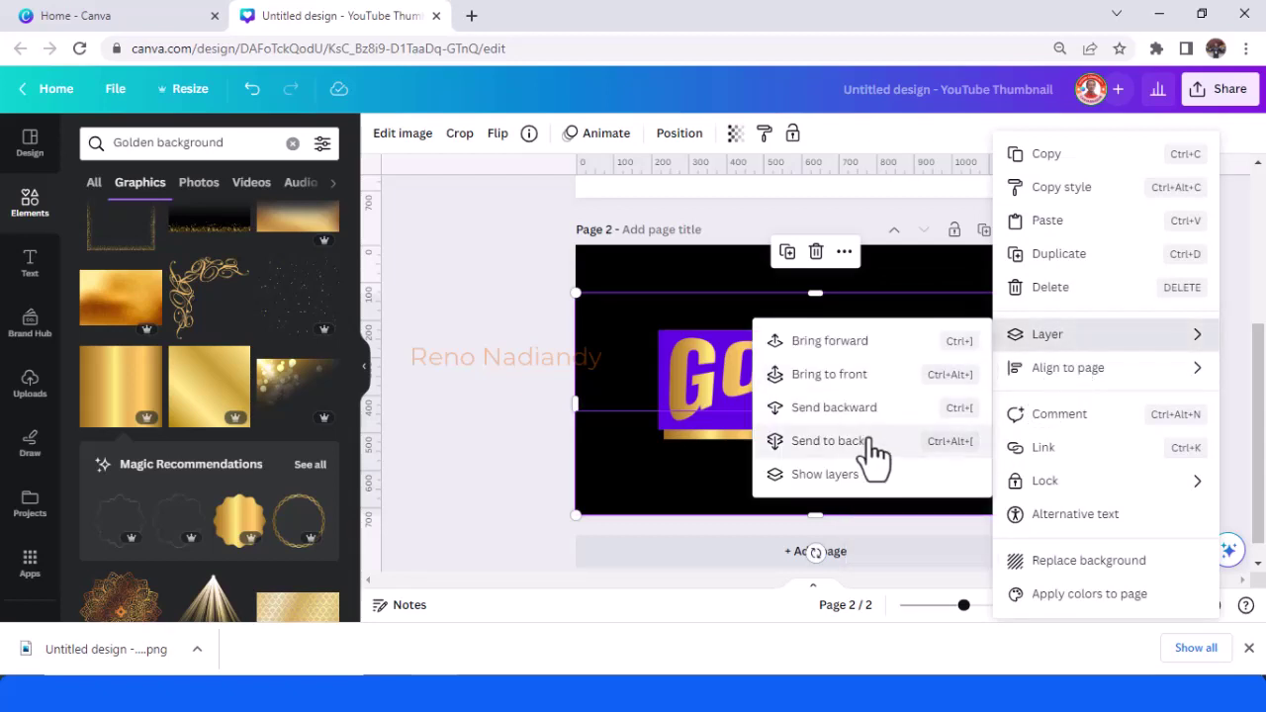
click(852, 376)
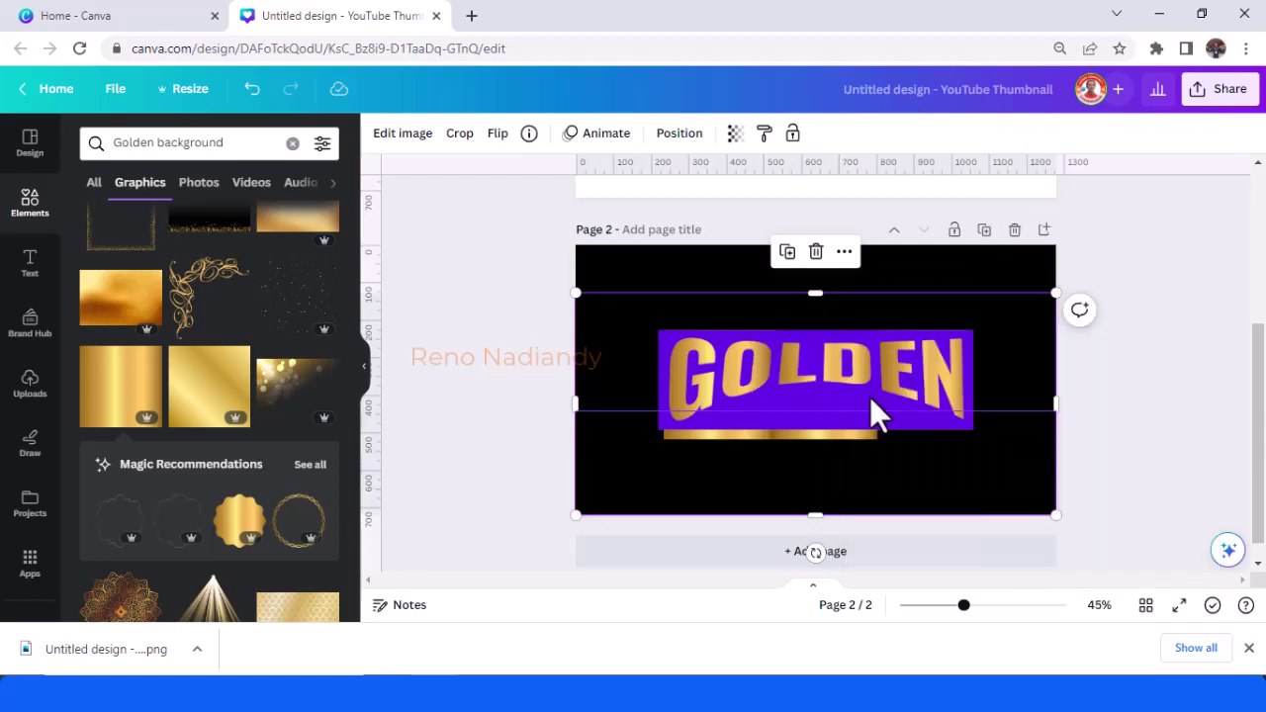
Change the page background color to the violet of the lettering's rectangle
click(651, 263)
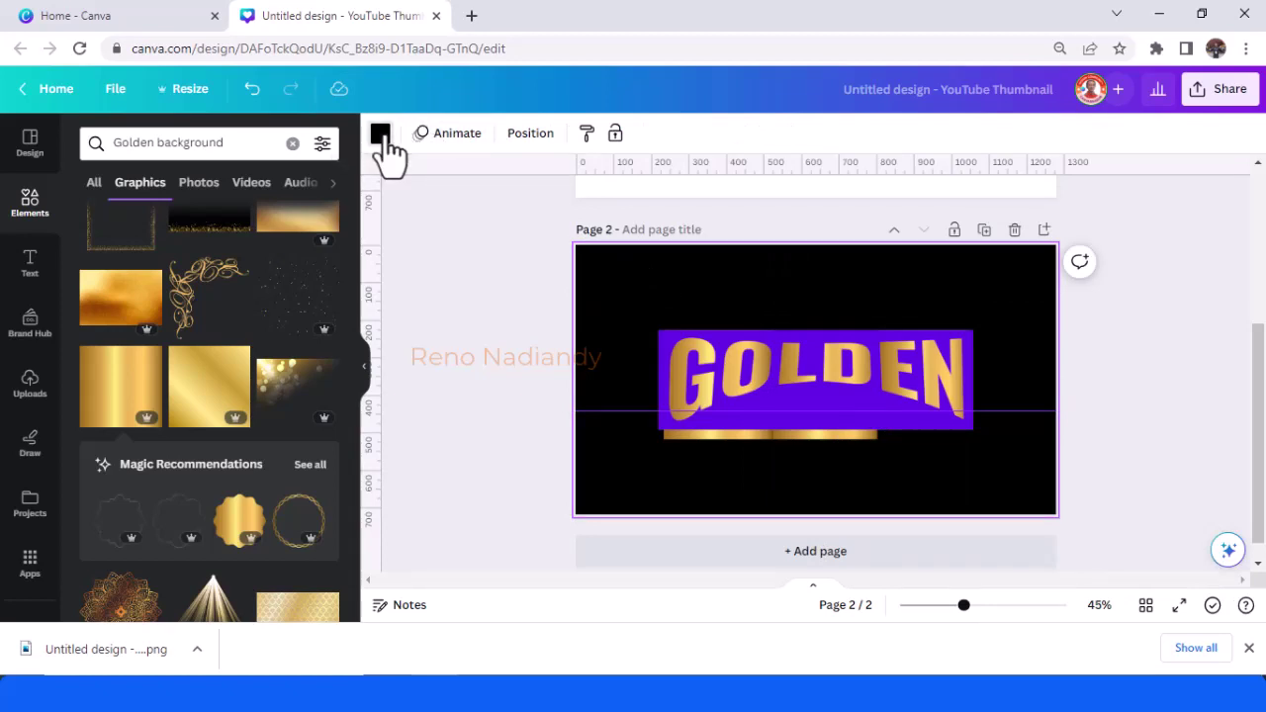
click(381, 135)
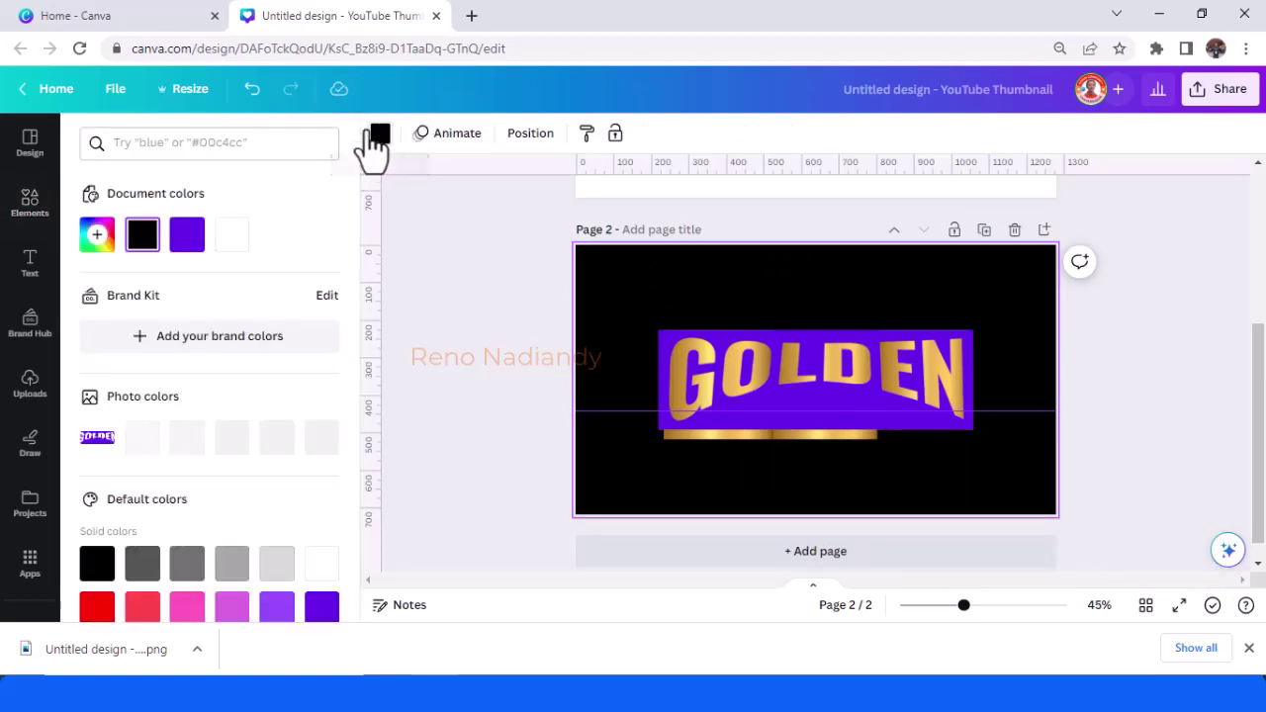
click(187, 235)
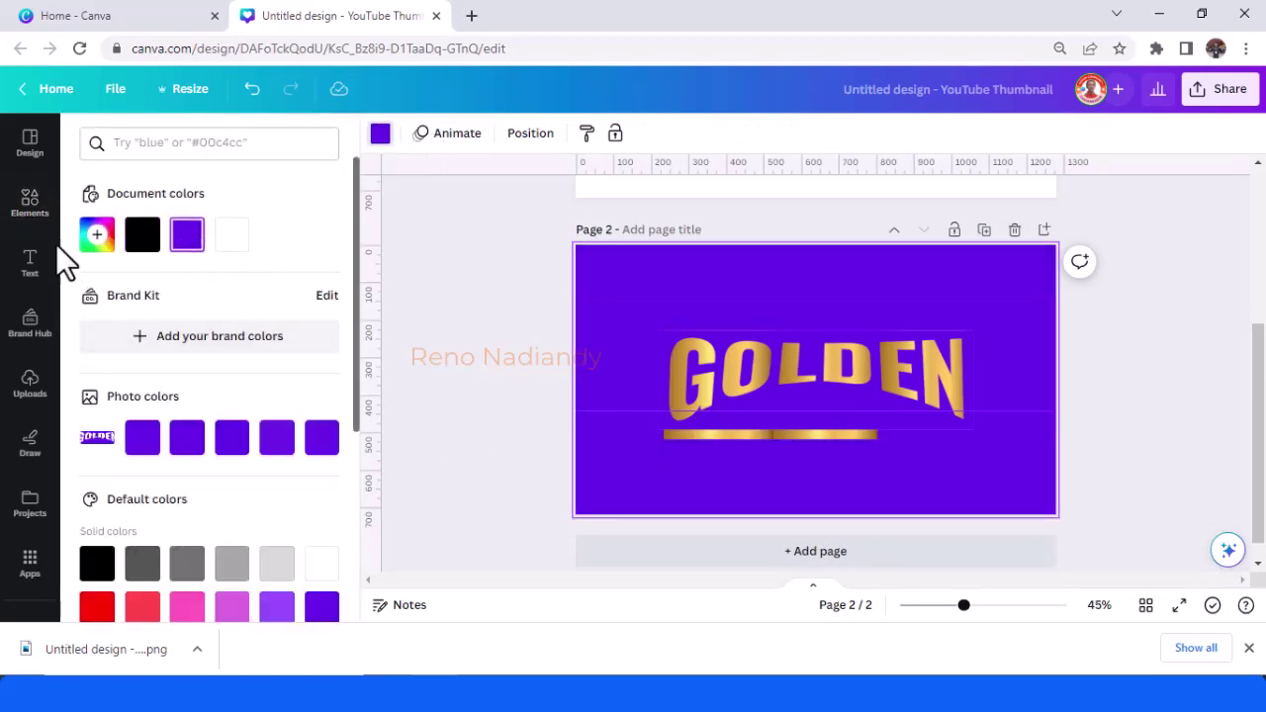
Add a square shape in the same violet and stretch it over the gold strip sticking out below the lettering
click(30, 208)
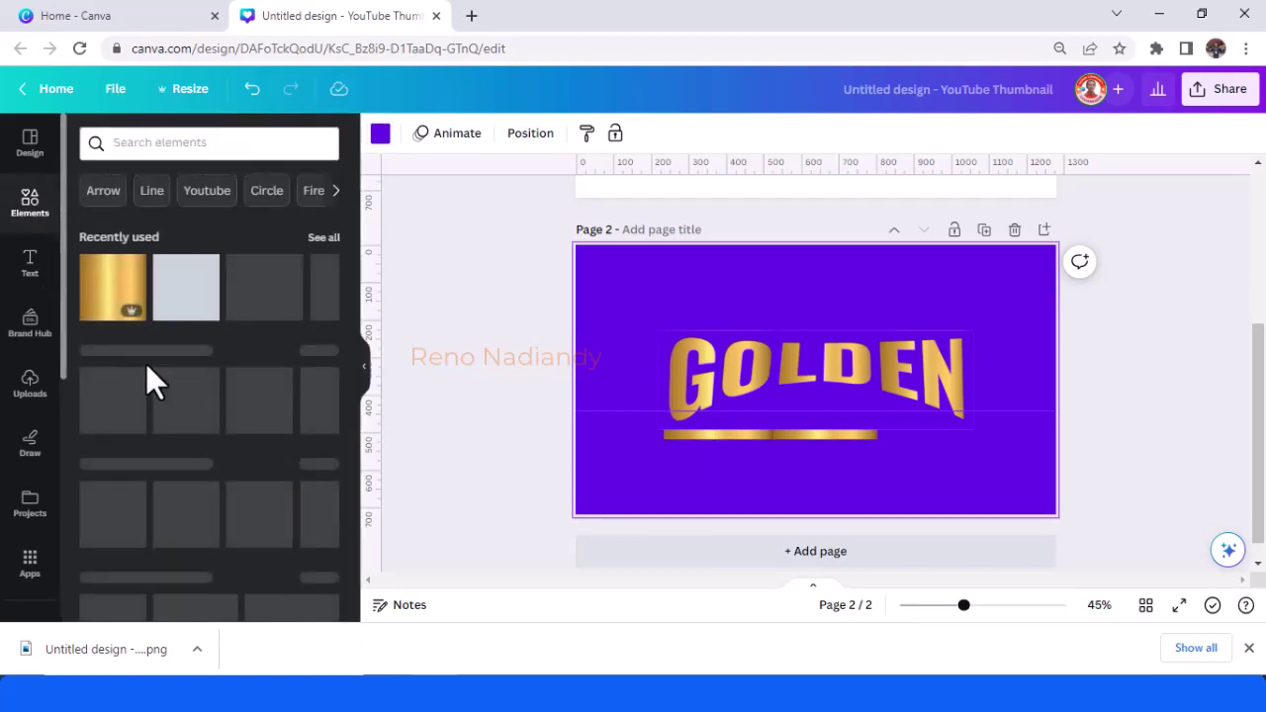
click(223, 321)
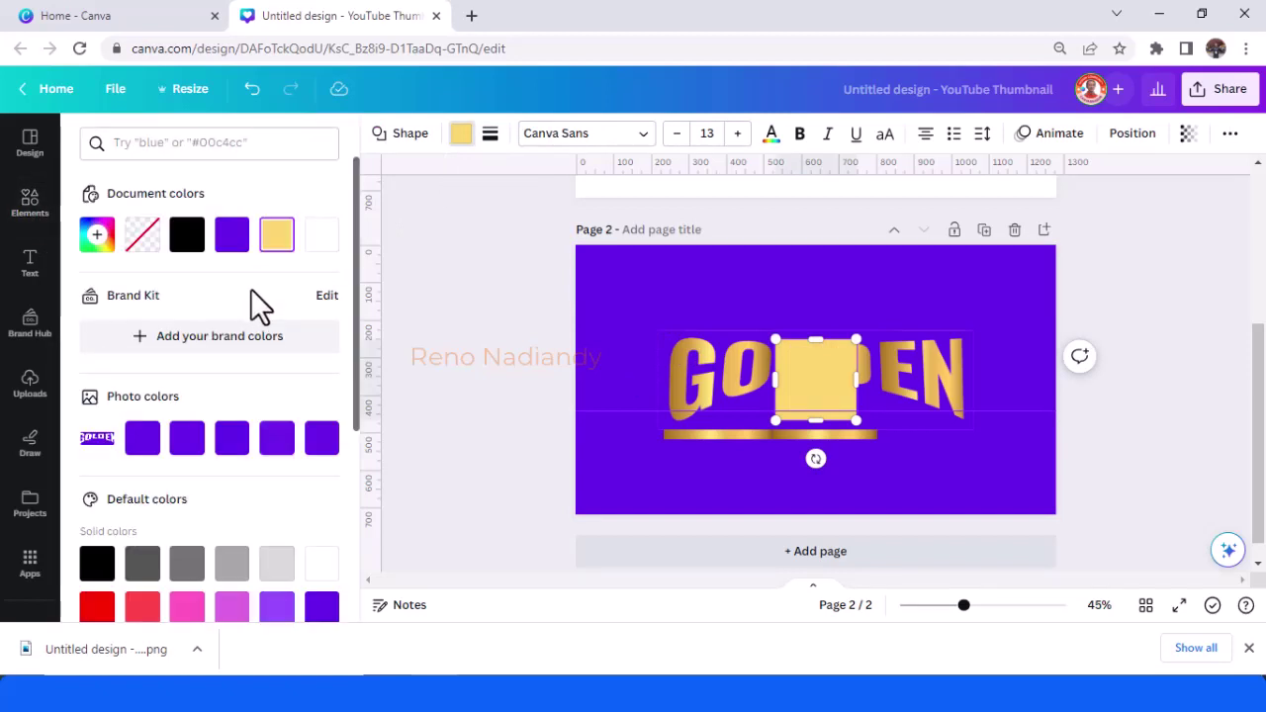
click(232, 237)
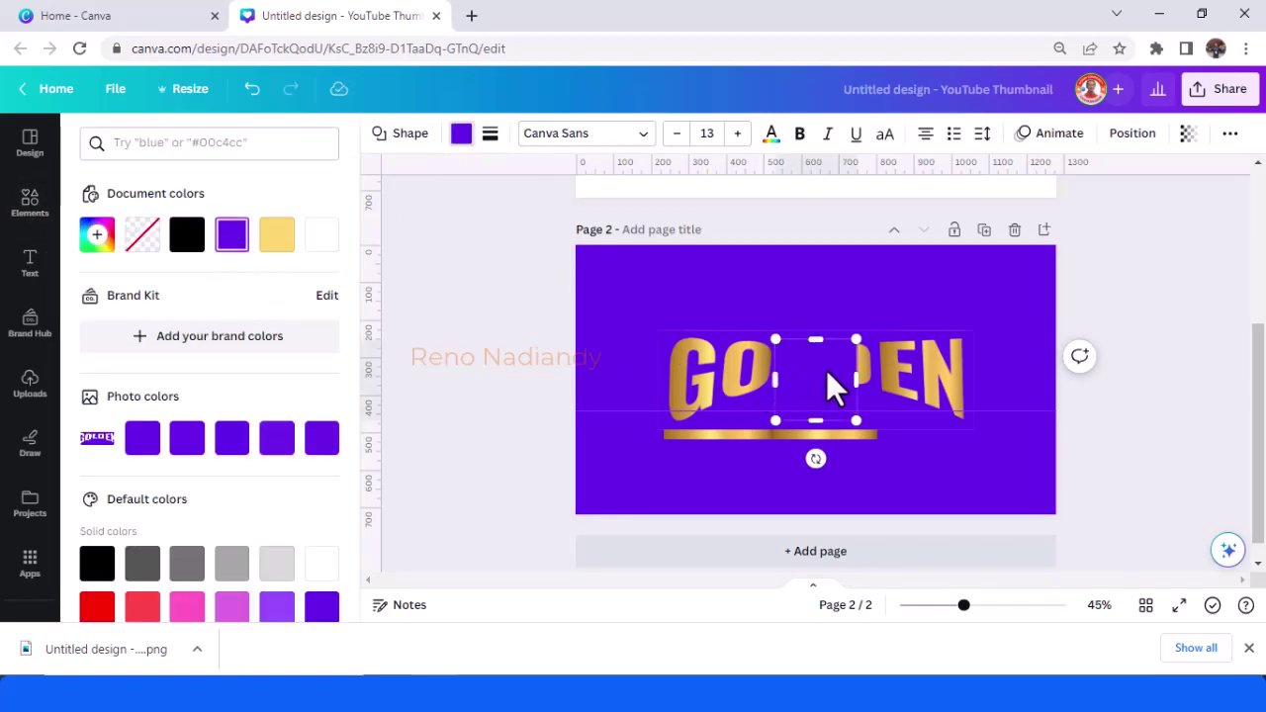
drag(828, 376, 908, 481)
drag(982, 609, 989, 608)
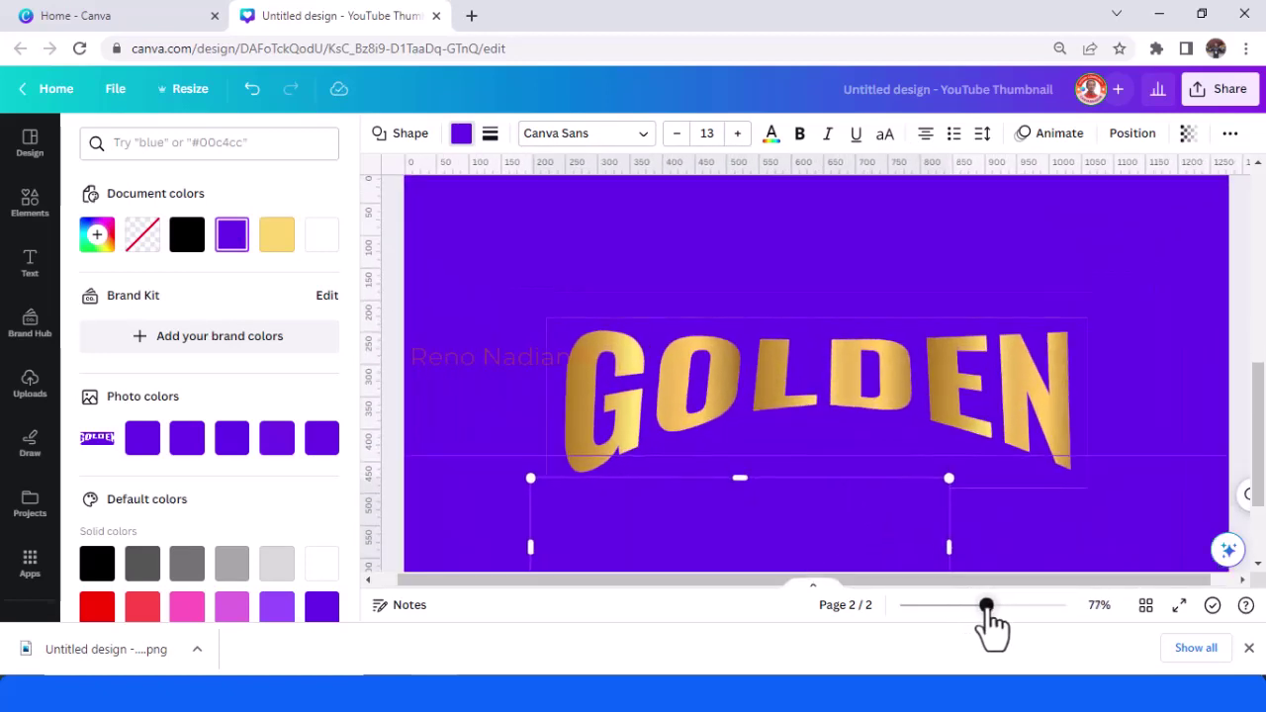
Crop the top edge of the cut-out GOLDEN image down to just above the letters
click(813, 297)
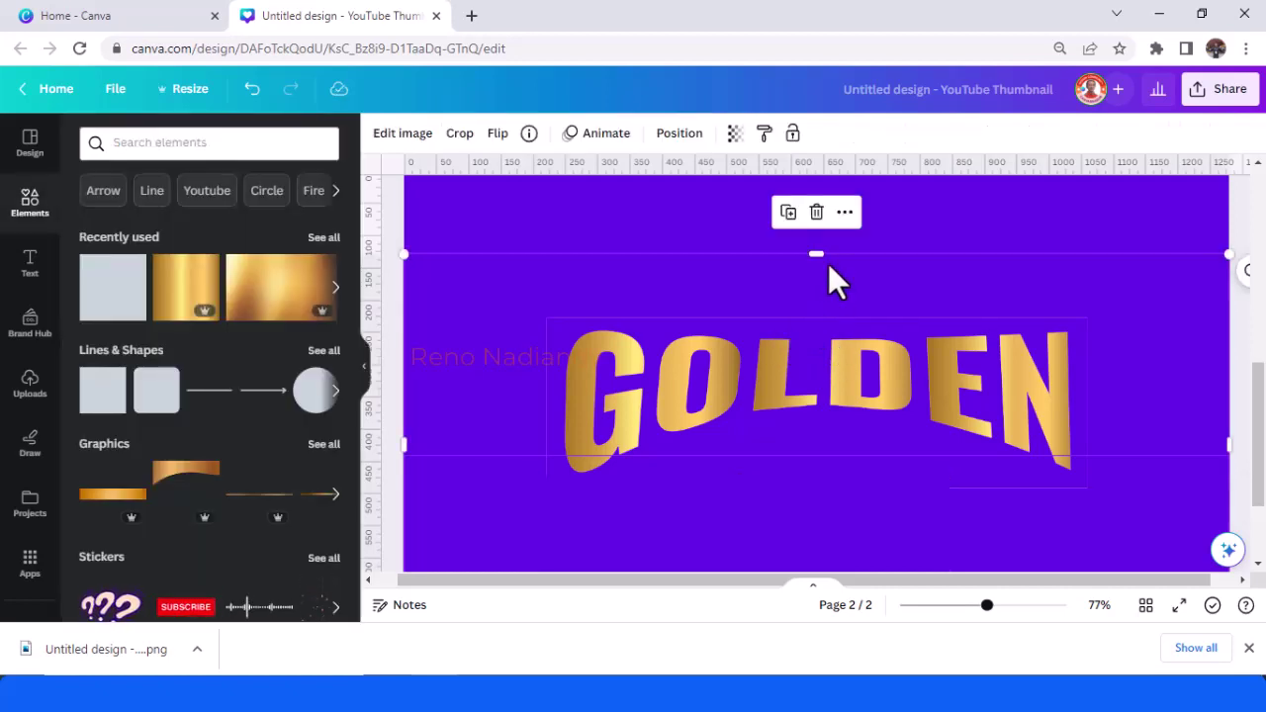
drag(821, 253, 825, 325)
drag(824, 320, 822, 320)
click(732, 218)
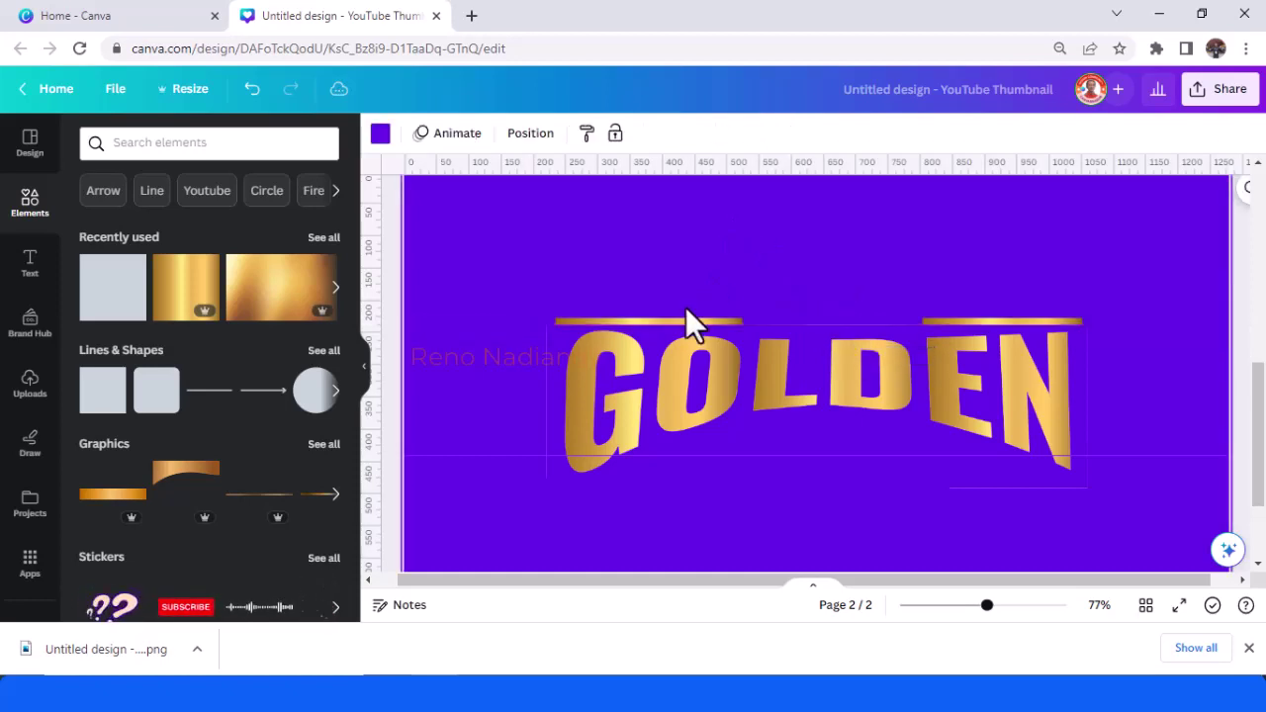
Move the gold squares behind G and O and behind E and N slightly down, below the cut-out image's top edge
drag(679, 321, 688, 331)
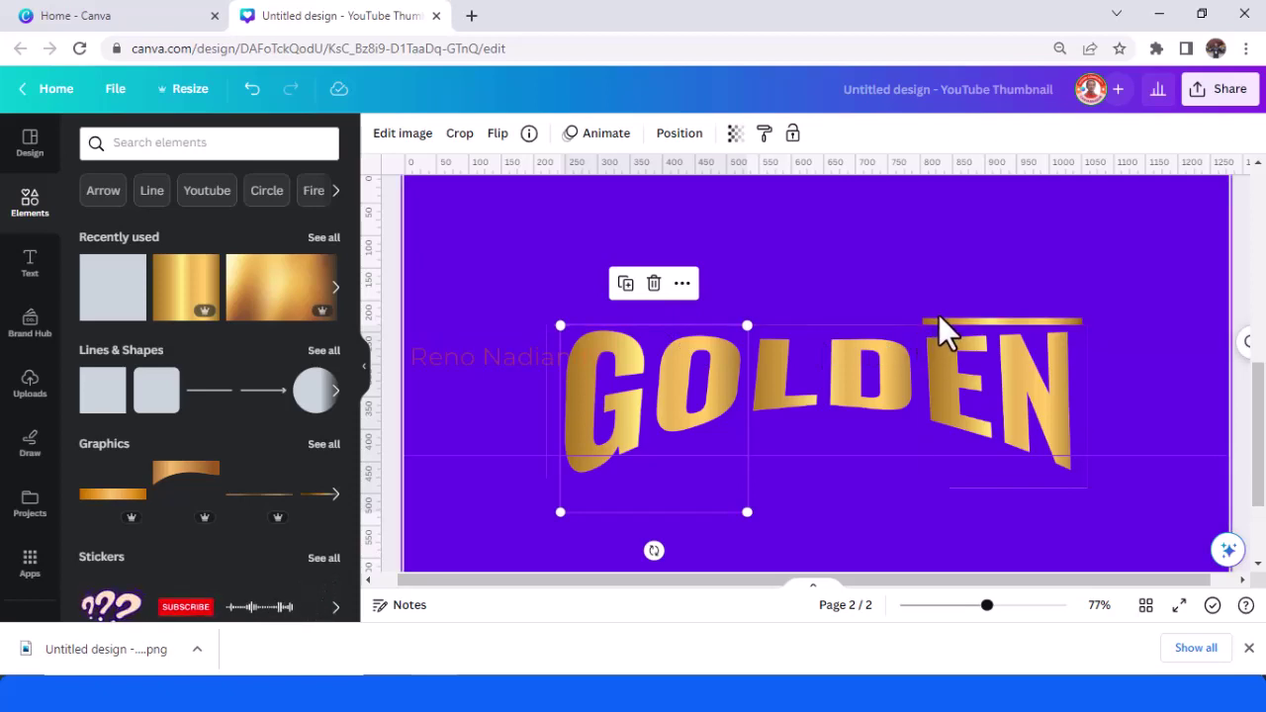
key(Escape)
click(941, 320)
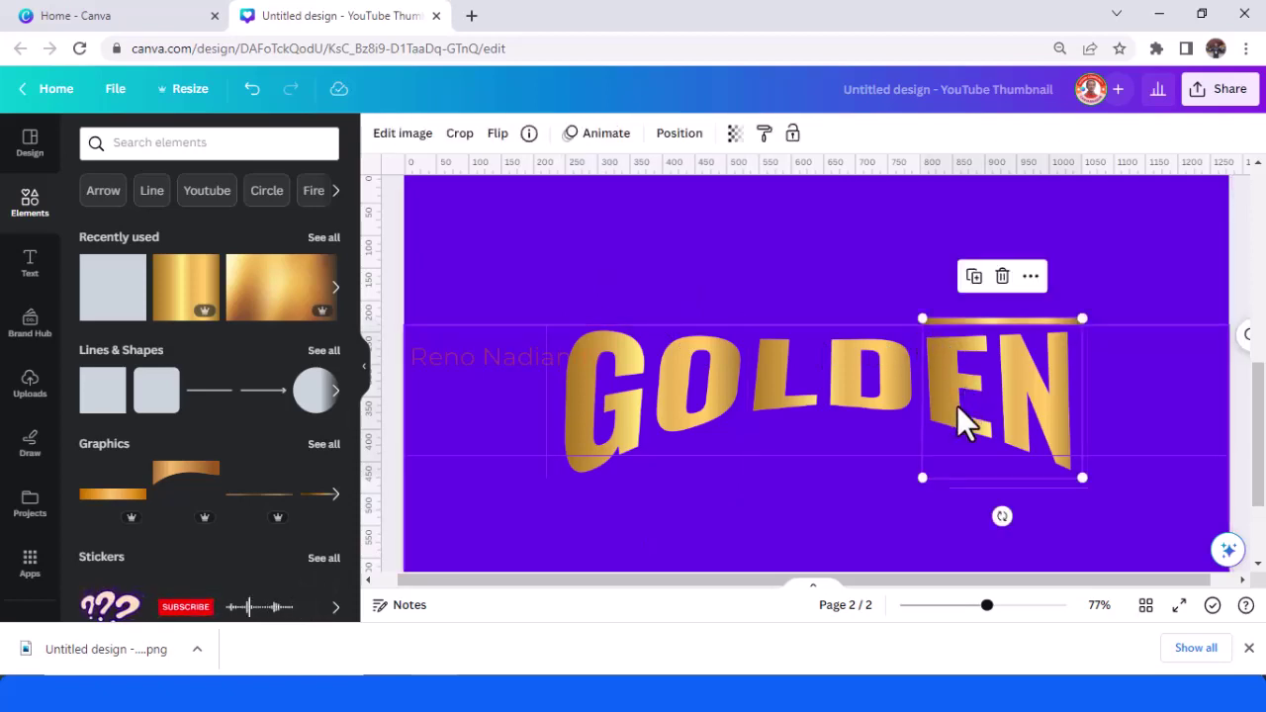
drag(956, 405, 959, 410)
click(916, 256)
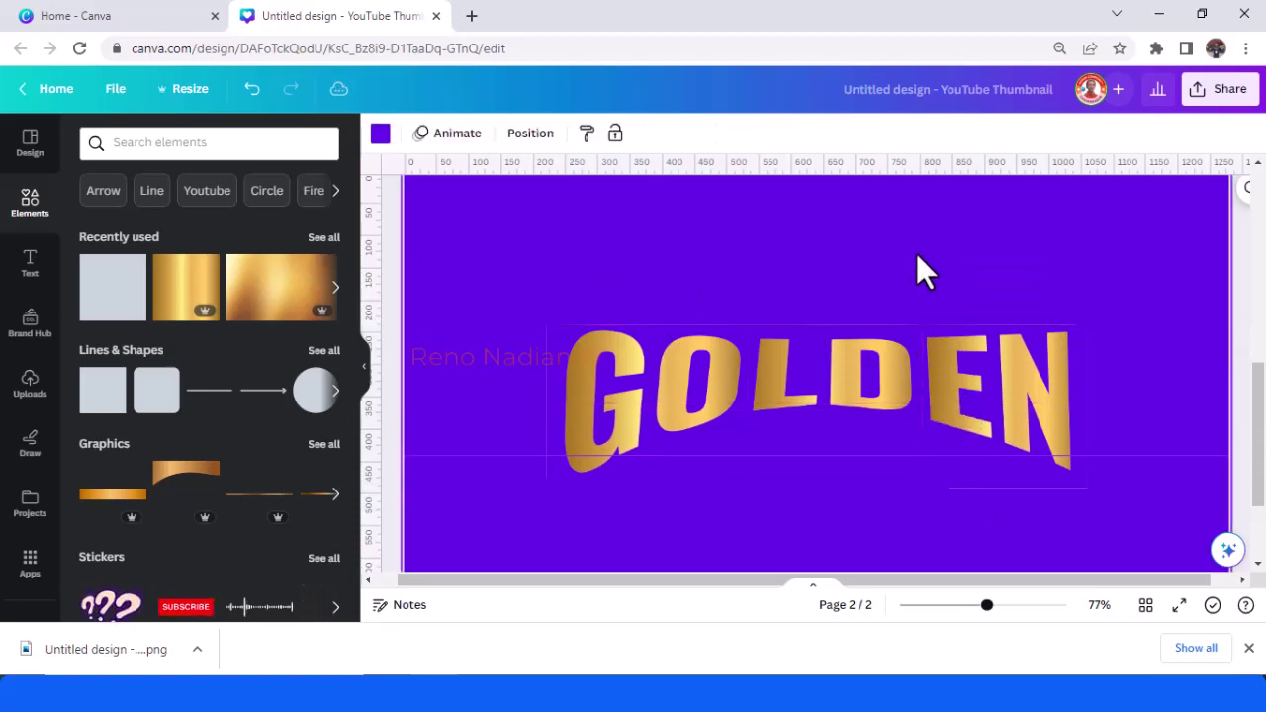
Extend the top edge of the cut-out GOLDEN image slightly upward above the letters
click(794, 331)
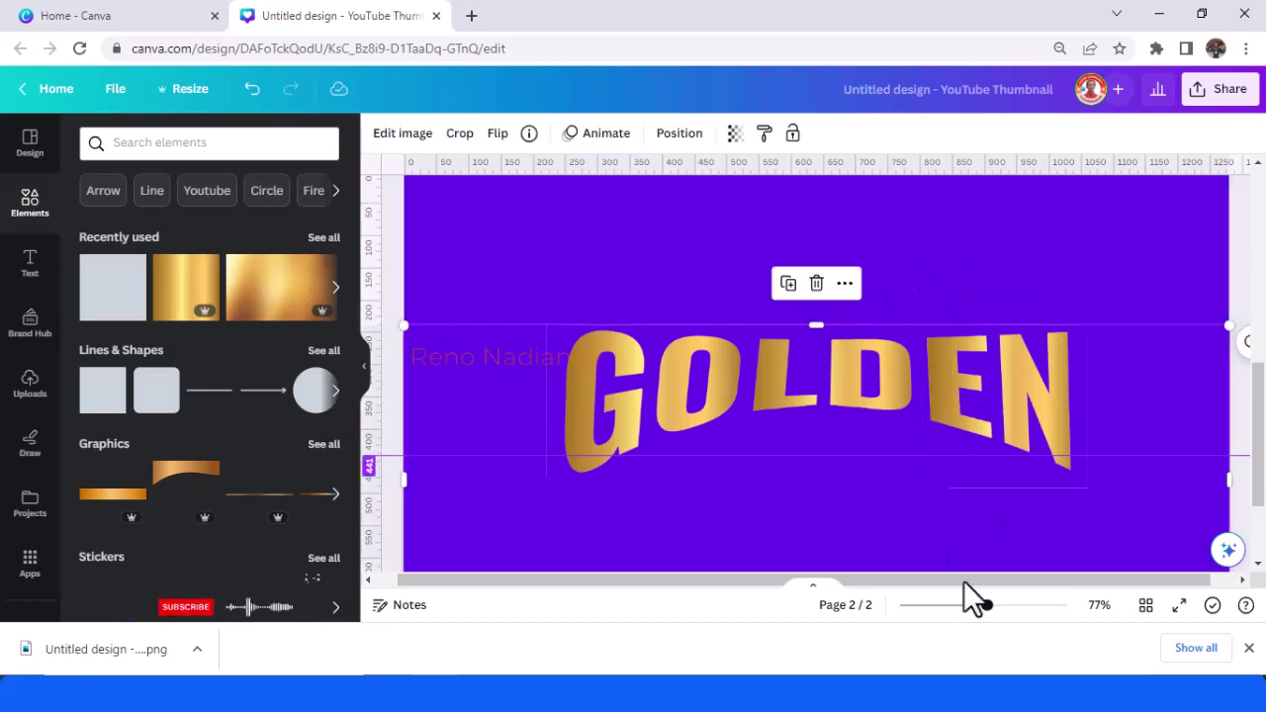
scroll(820, 323, up, 5)
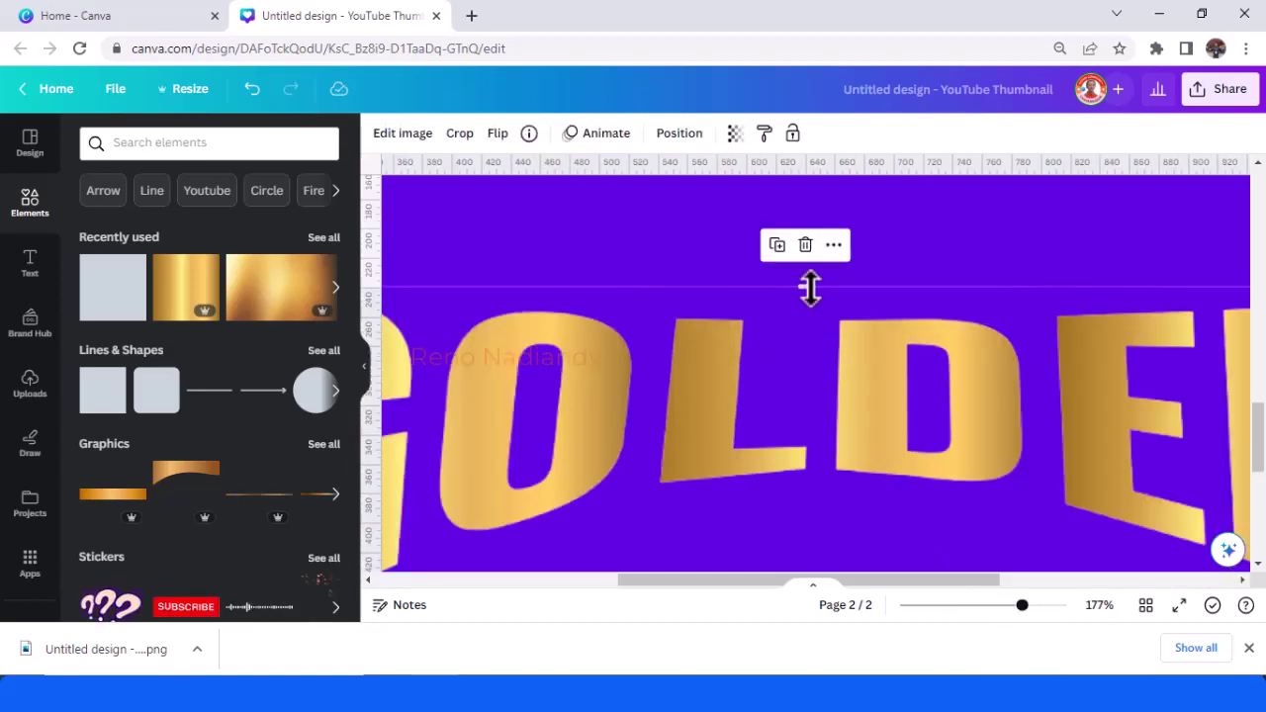
drag(809, 285, 802, 280)
click(799, 214)
click(803, 314)
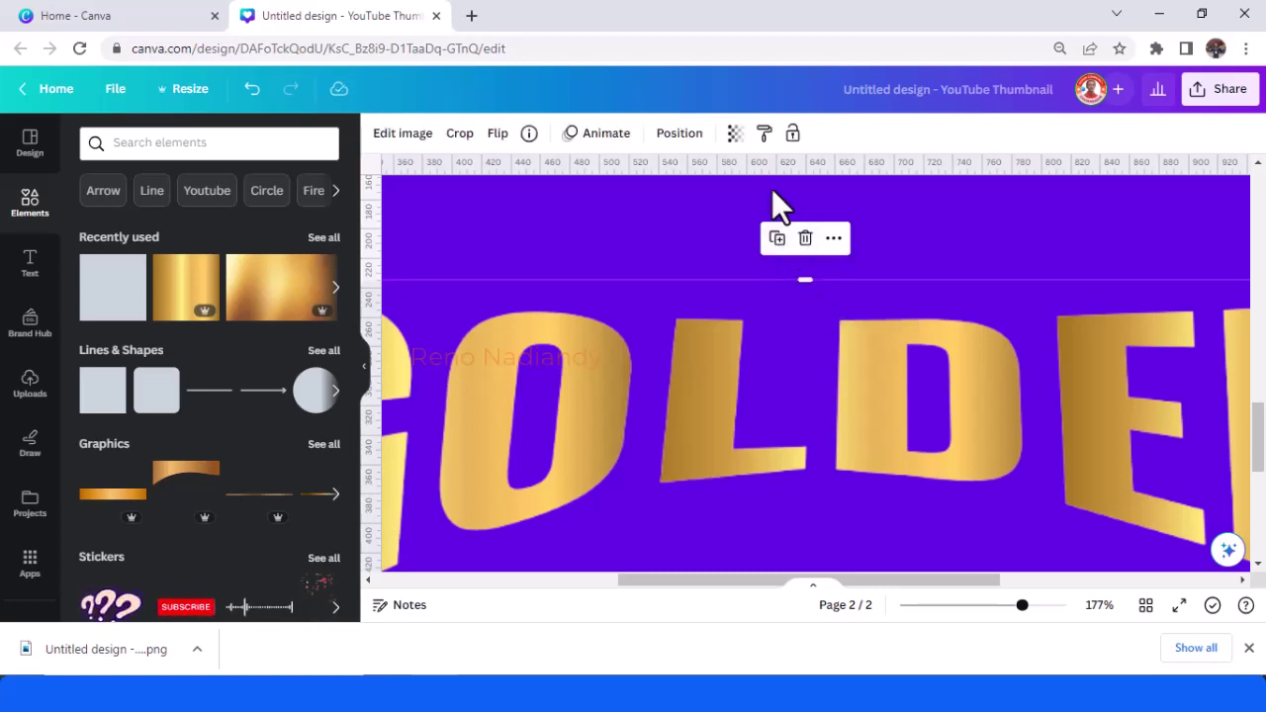
click(773, 204)
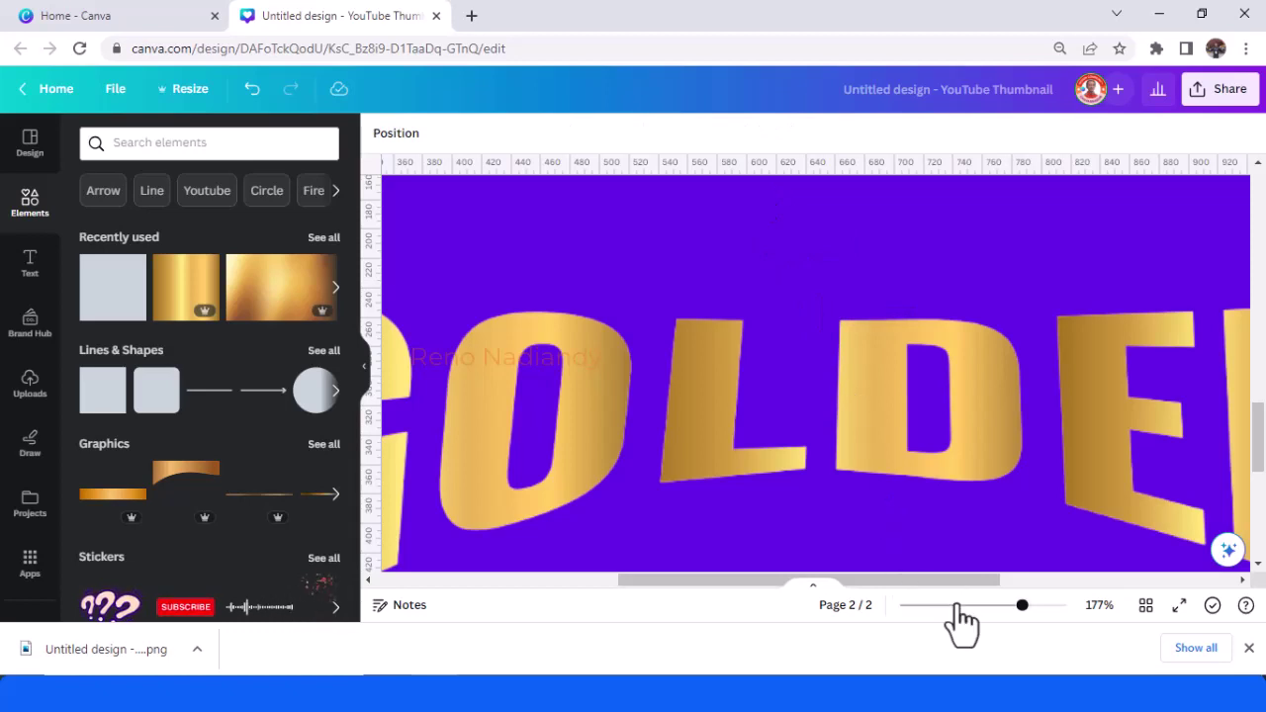
Download only page 2 of the design as a PNG
click(957, 605)
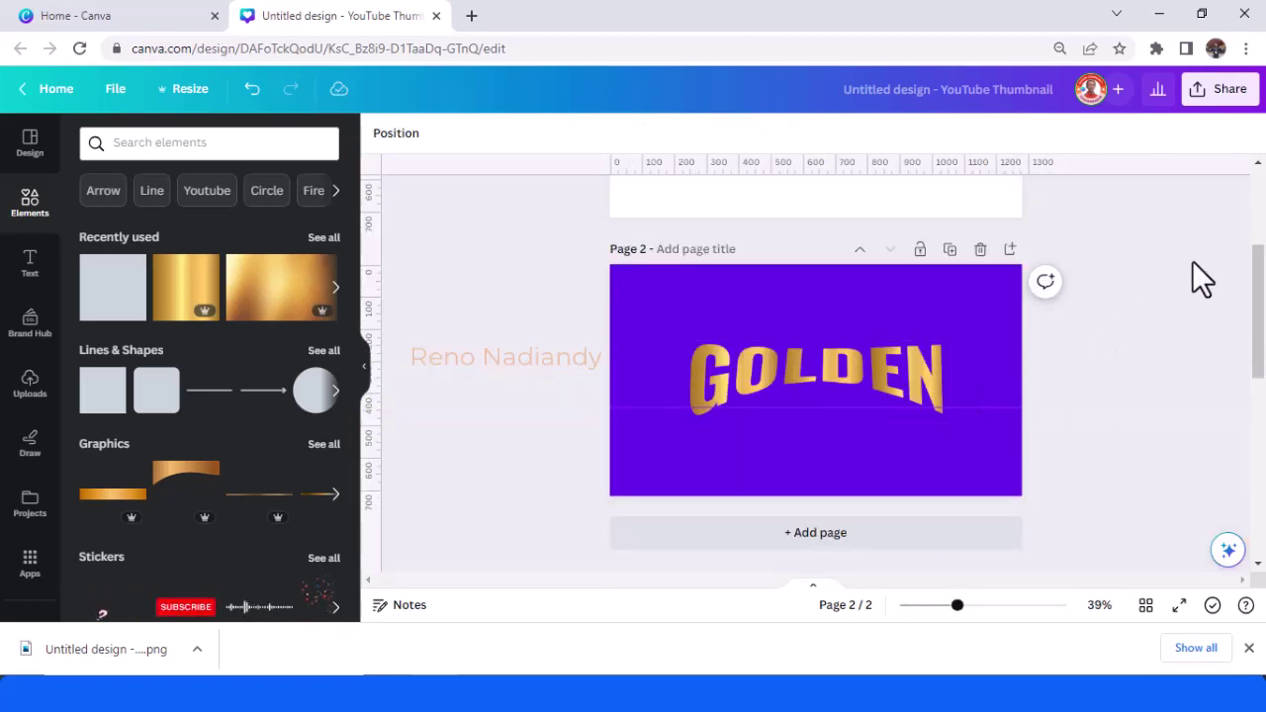
click(1222, 91)
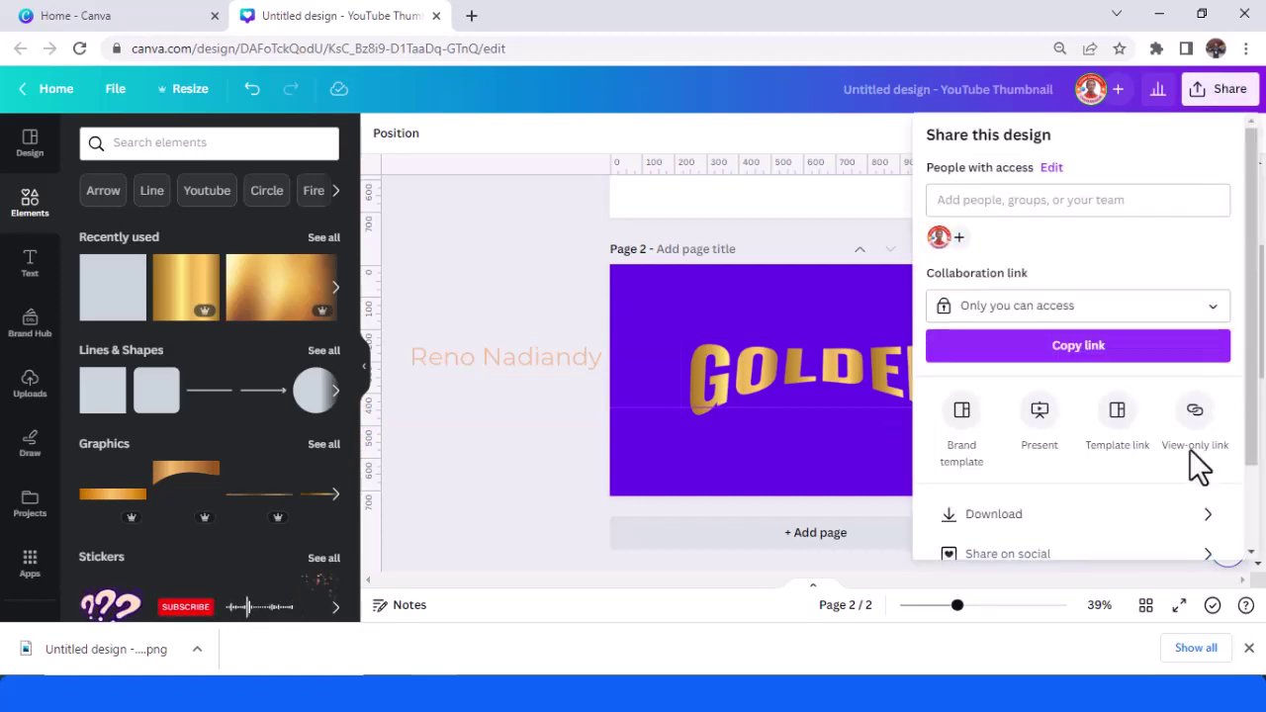
click(1107, 510)
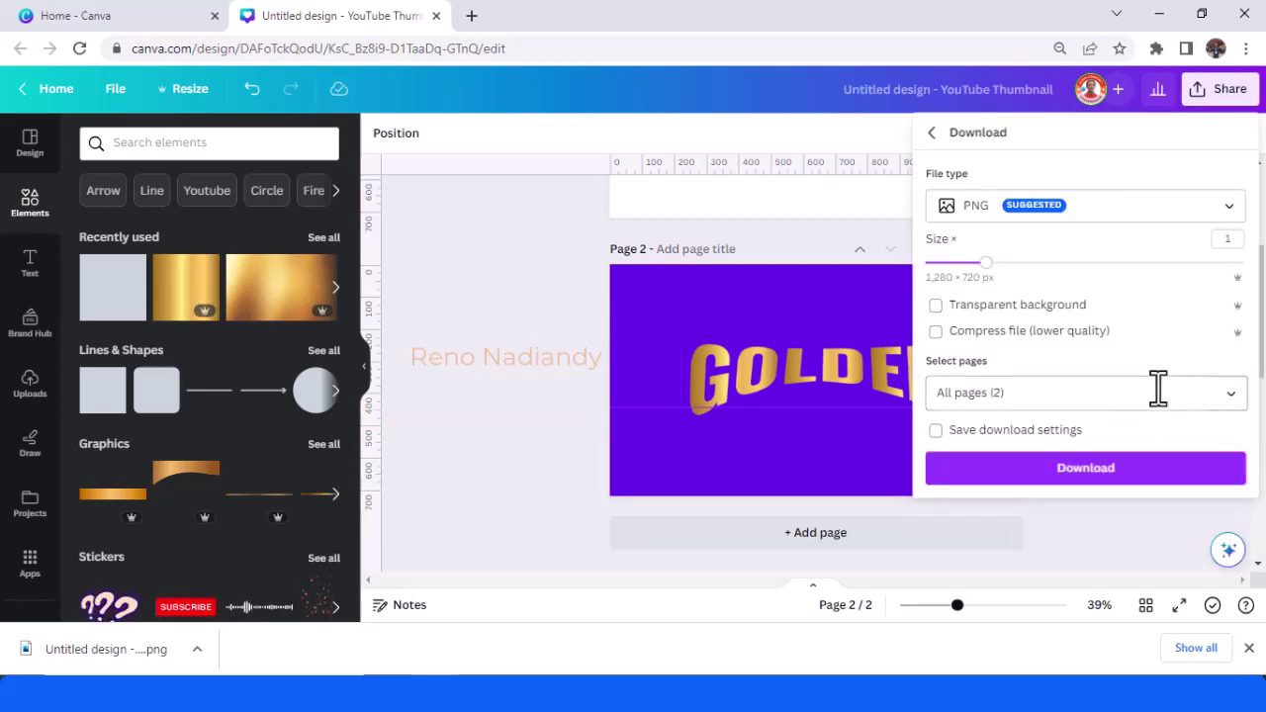
click(1157, 393)
click(1149, 233)
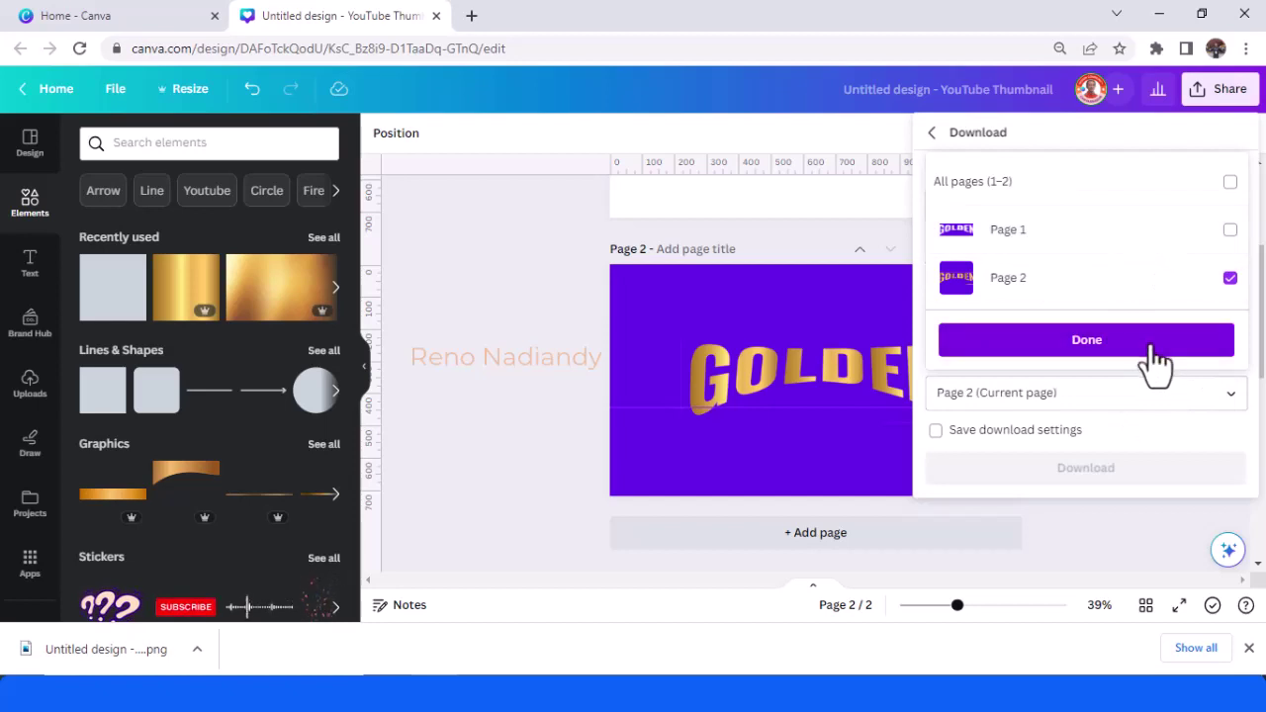
click(1157, 341)
click(1122, 485)
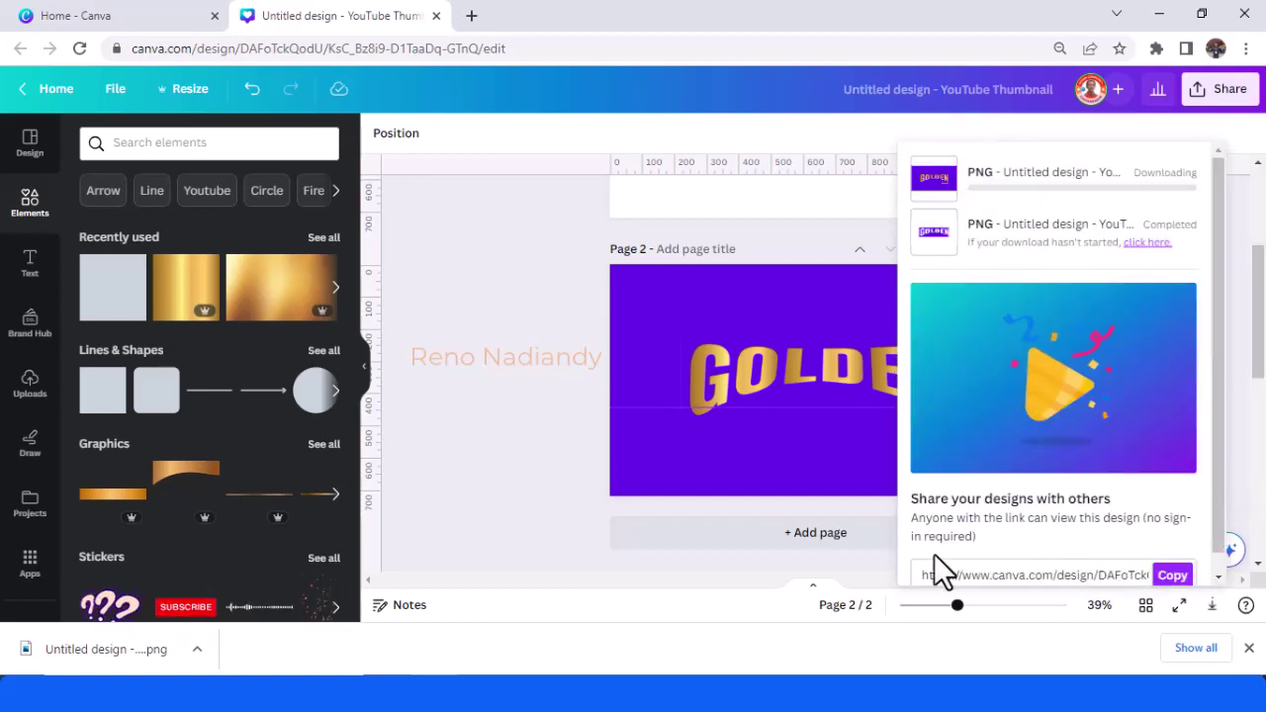
Add a third page to the design and set its background color to white
click(799, 537)
click(799, 537)
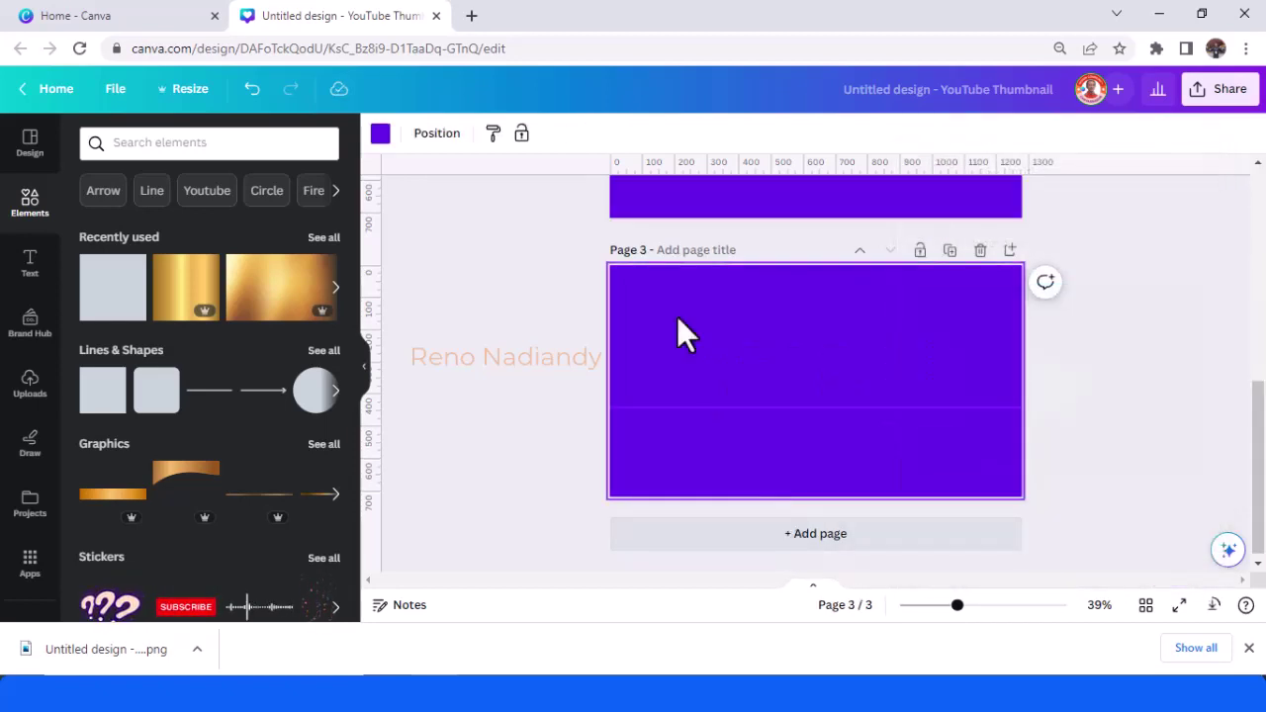
click(380, 134)
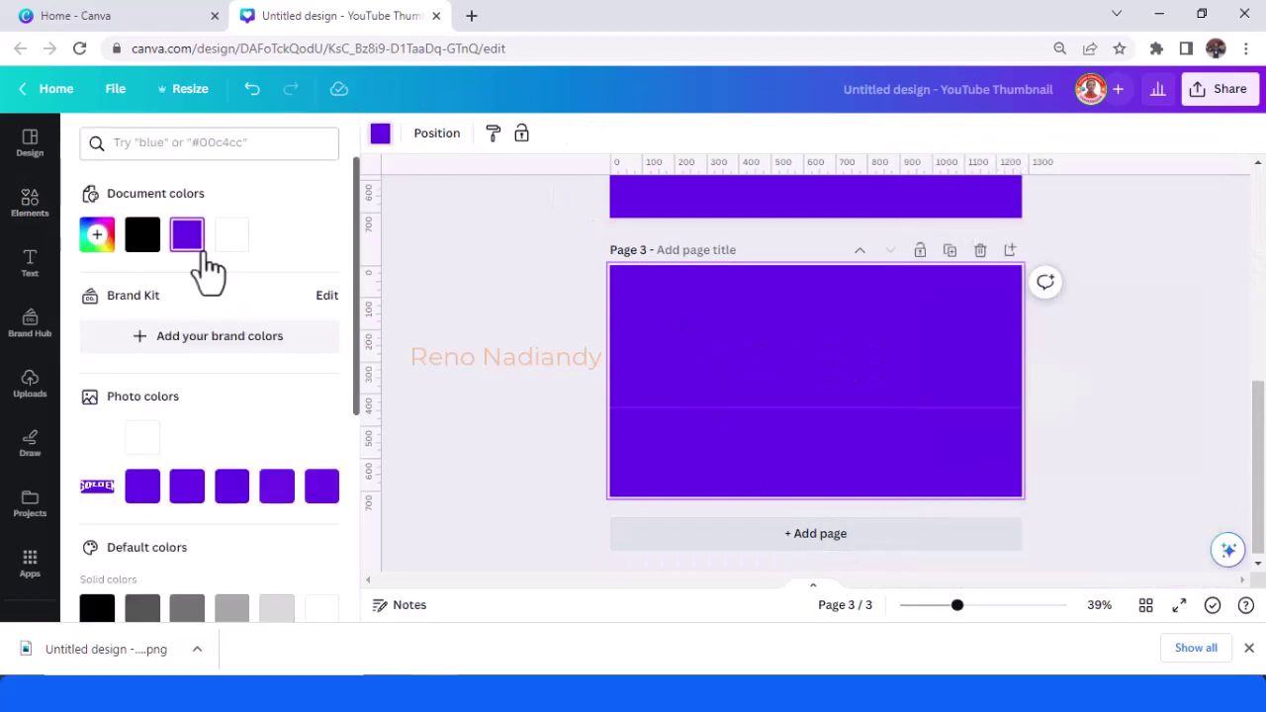
click(229, 240)
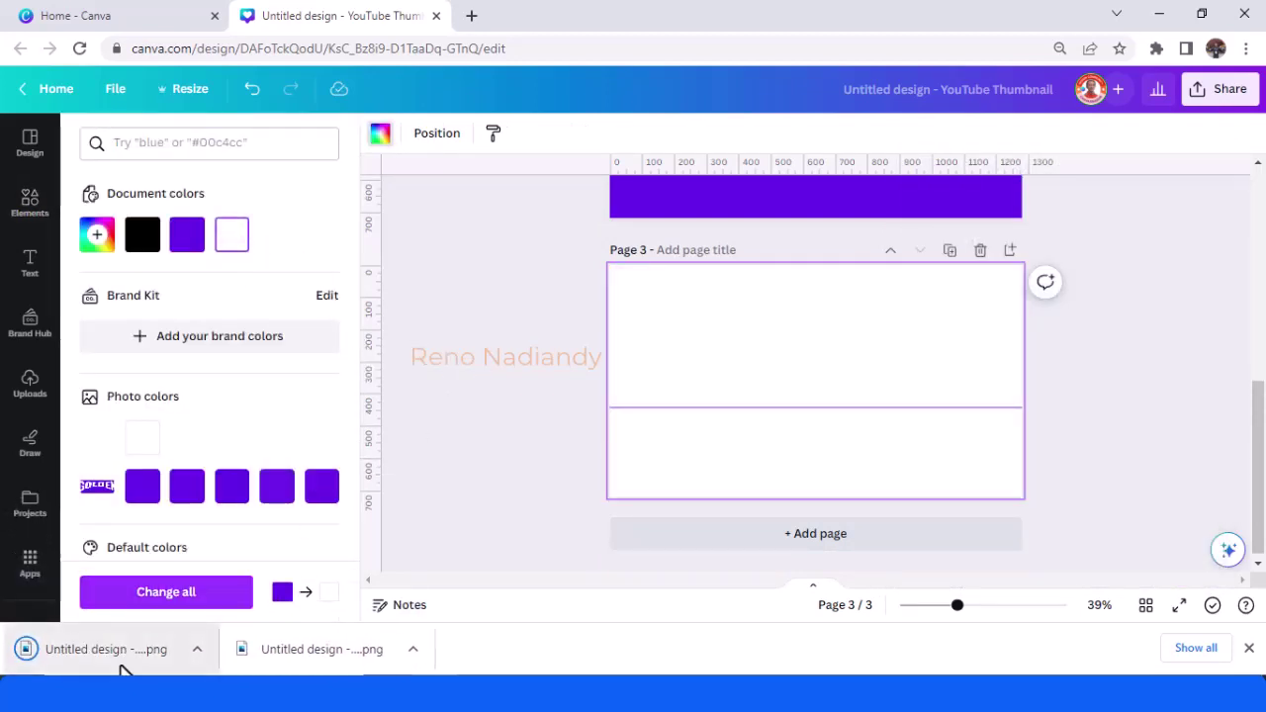
Place the newly downloaded gold lettering PNG on page 3 and remove its violet background with Background Remover
drag(120, 669, 821, 382)
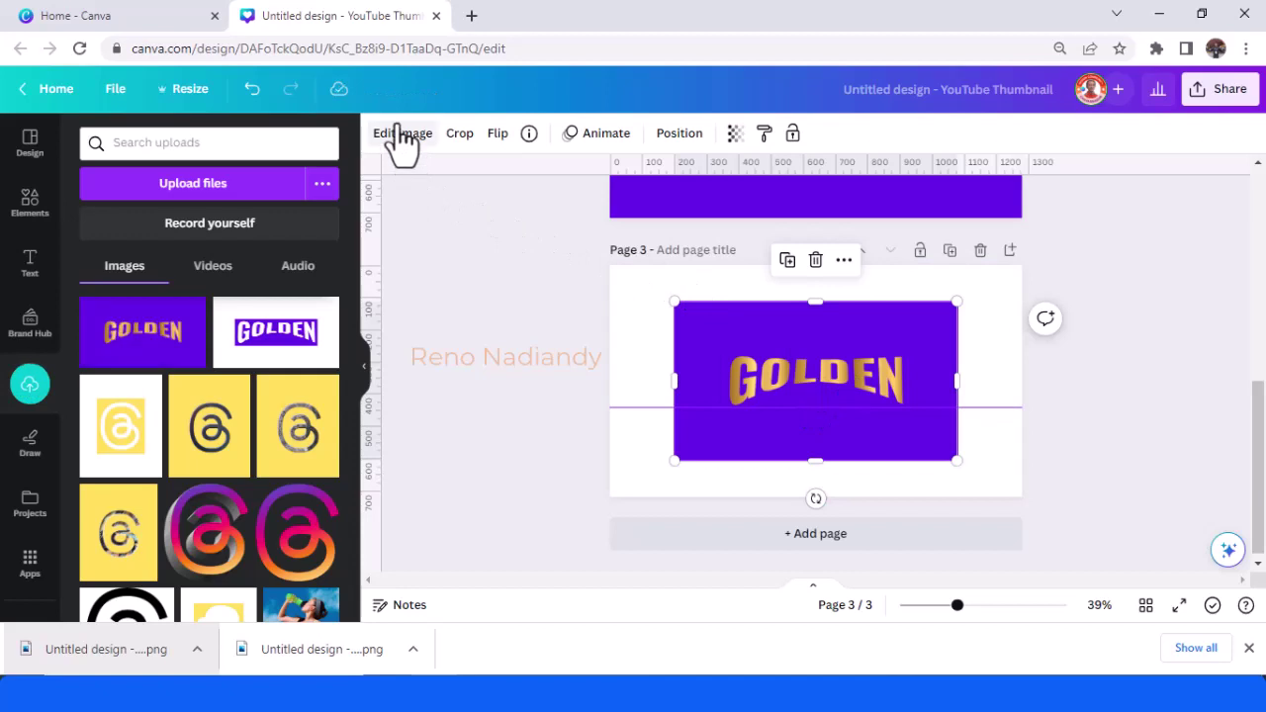
click(398, 139)
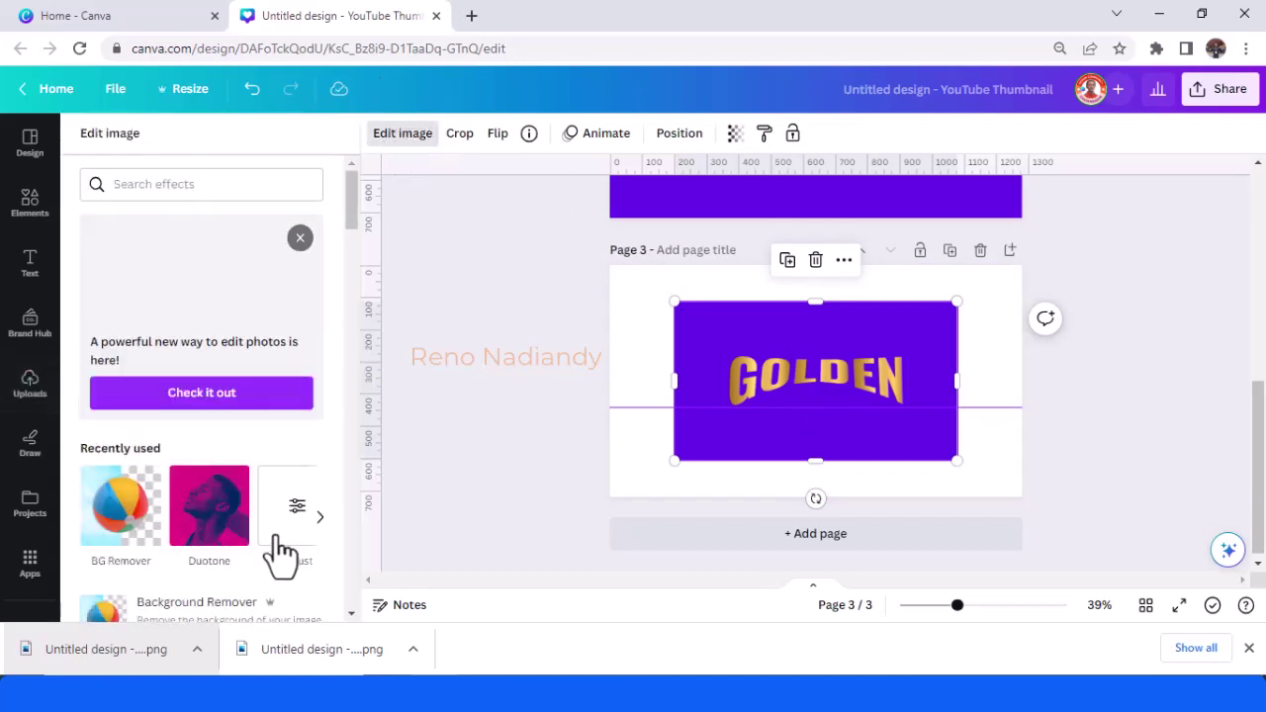
click(123, 516)
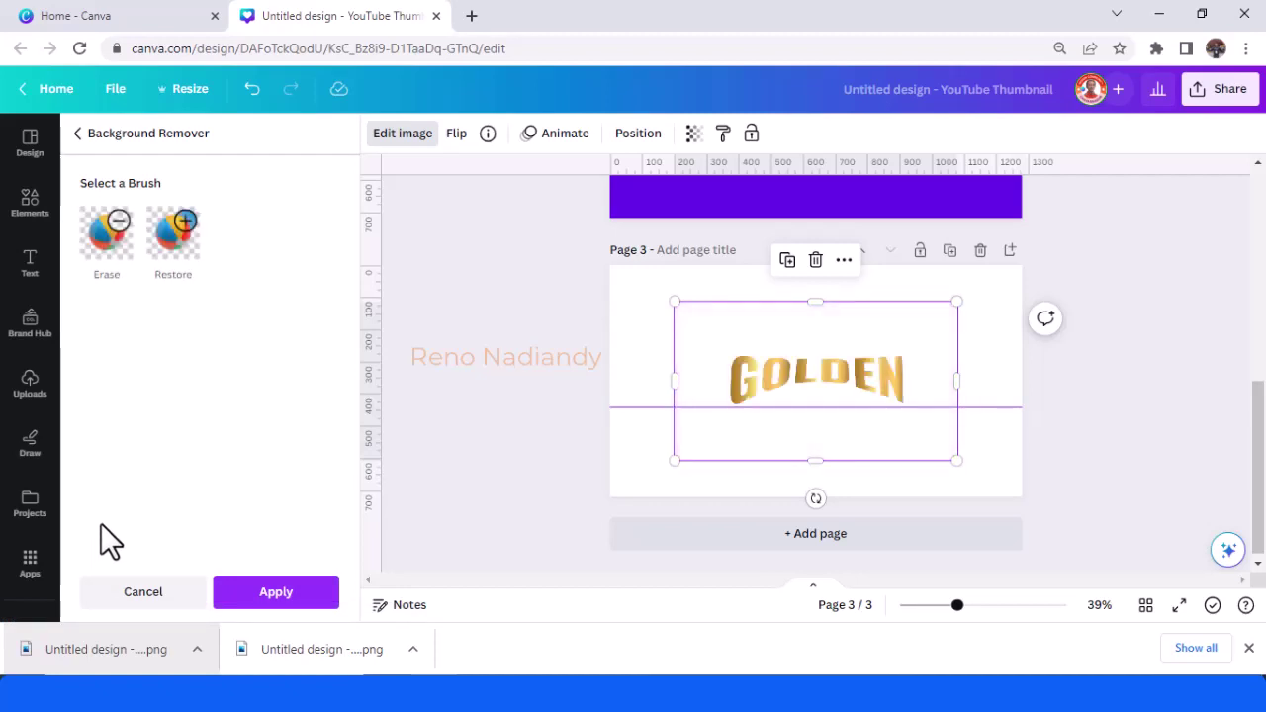
click(275, 592)
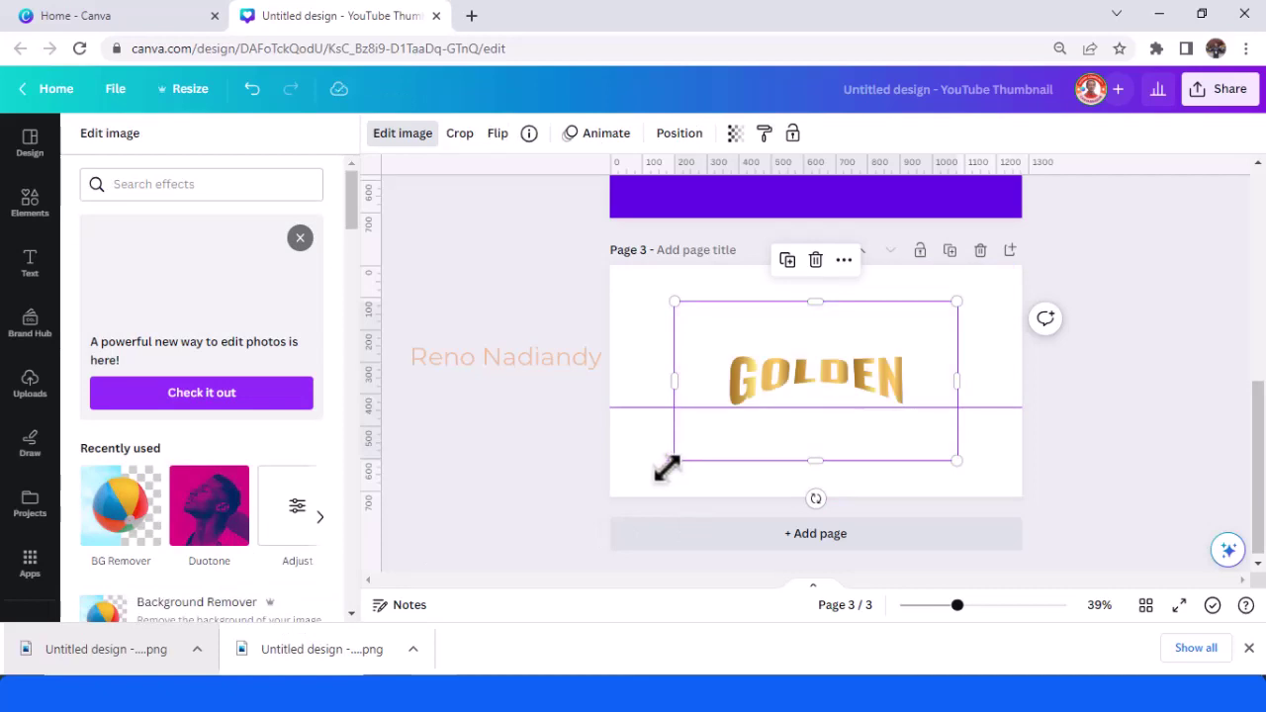
Enlarge the gold lettering image to the full 1,280 by 720 page and crop all four sides close to the letters
drag(666, 468, 631, 493)
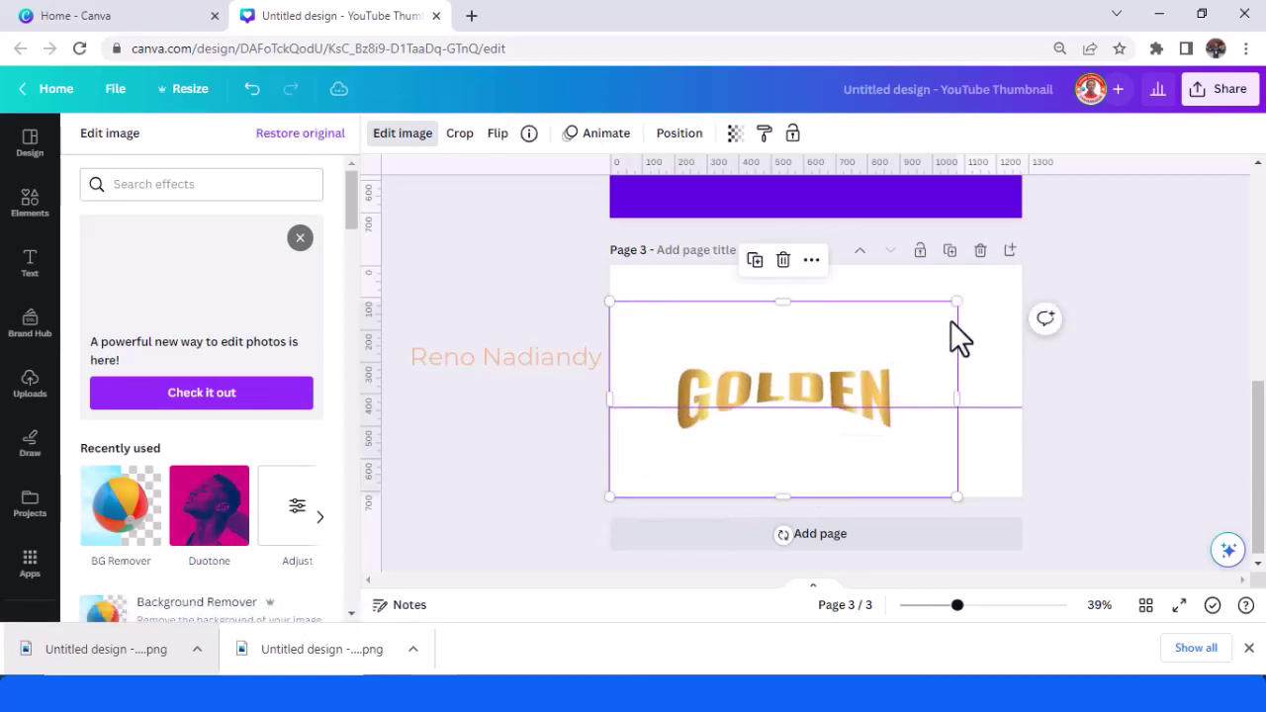
drag(956, 303, 1020, 265)
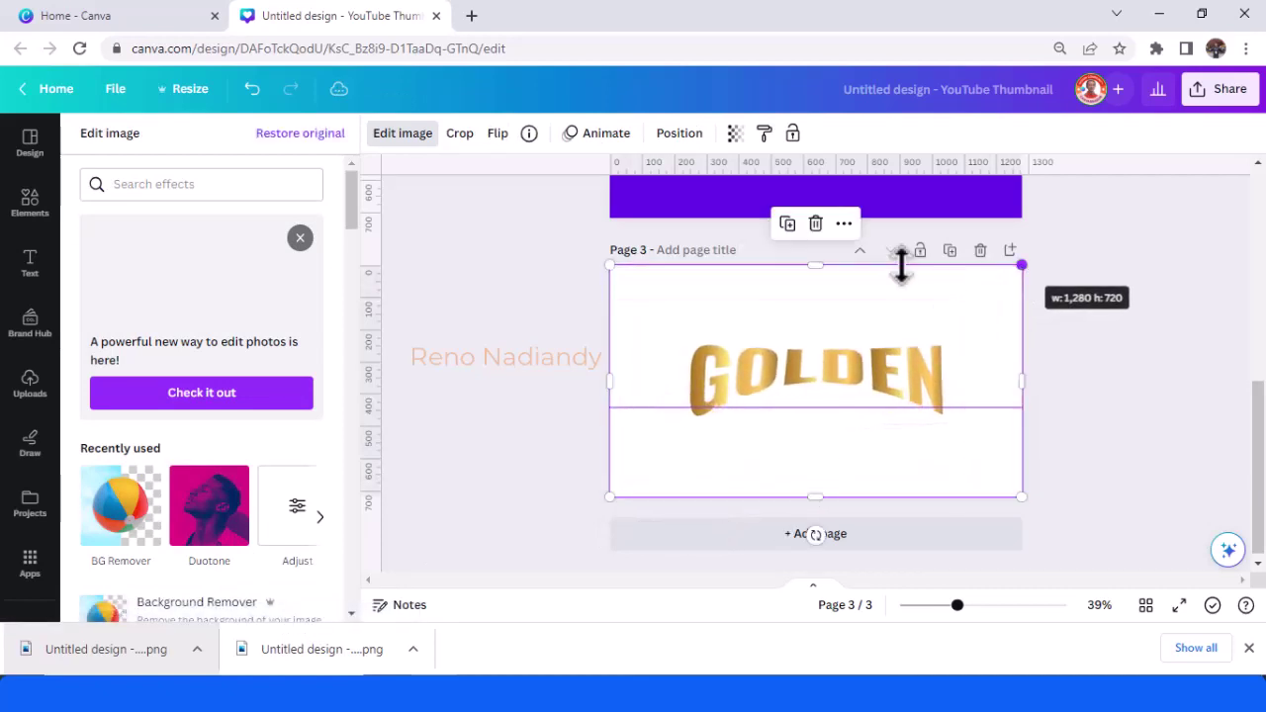
drag(843, 265, 842, 313)
drag(815, 497, 817, 428)
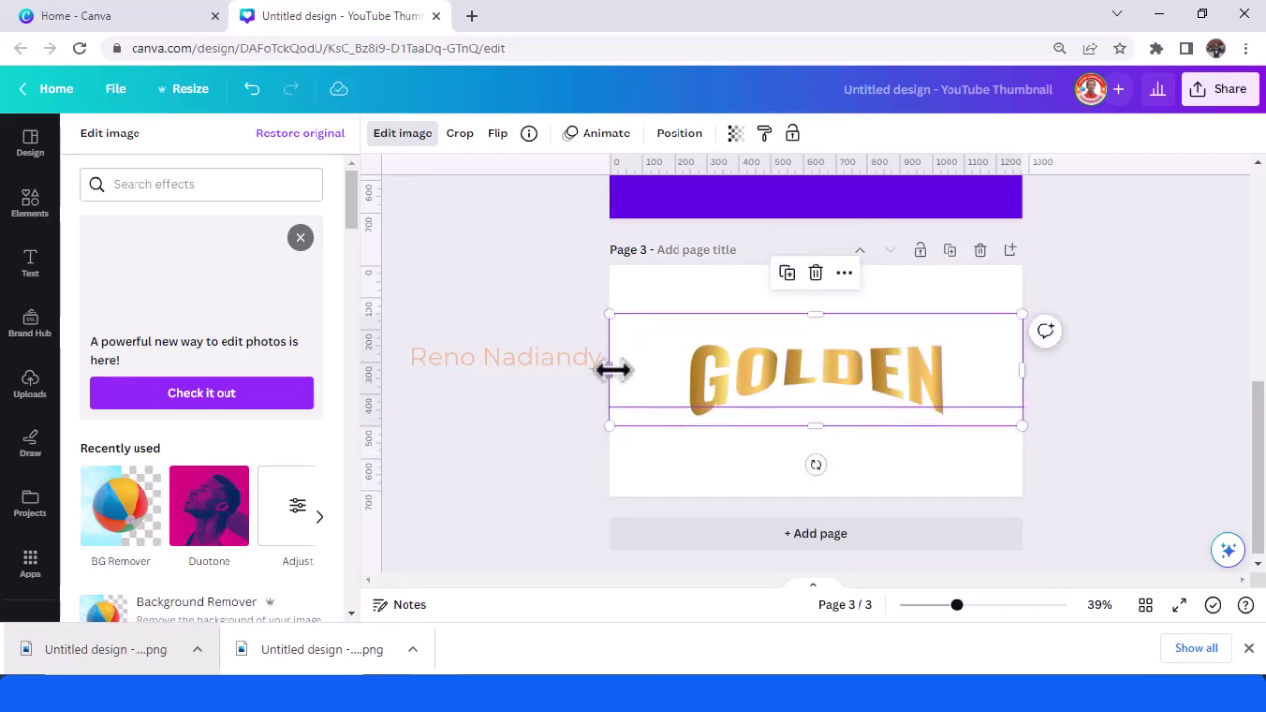
drag(613, 370, 673, 374)
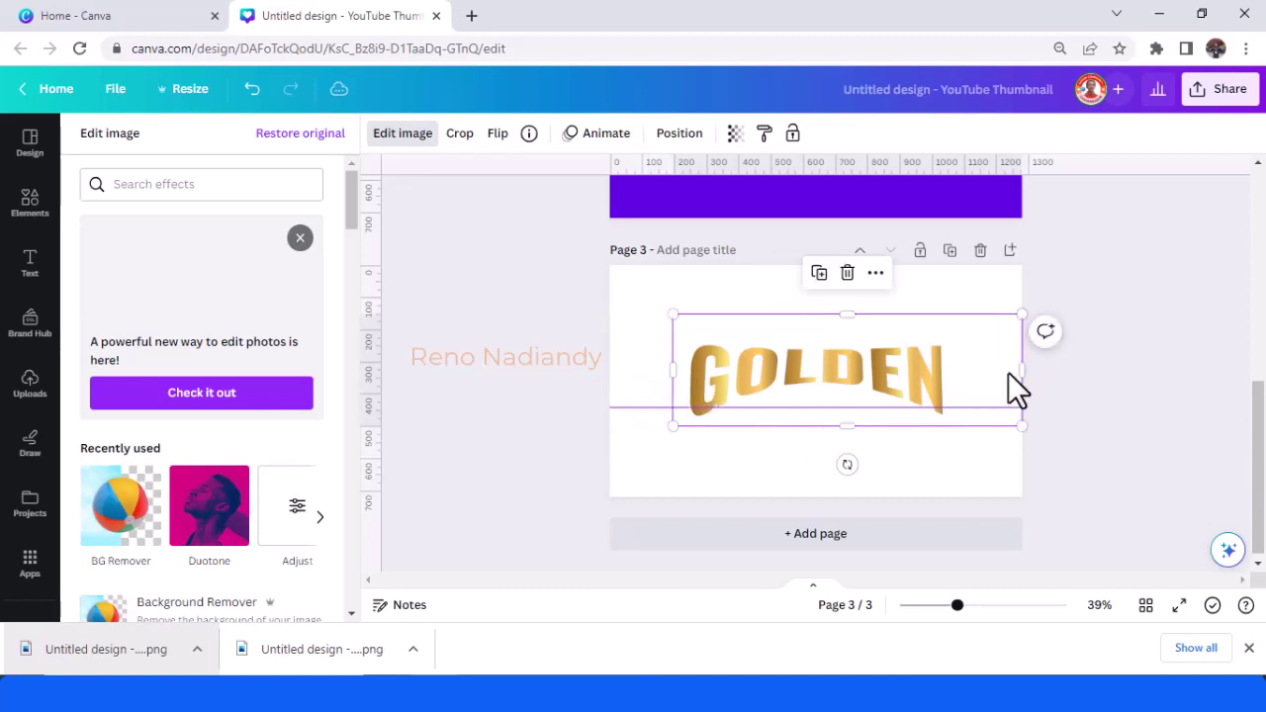
drag(1019, 370, 957, 370)
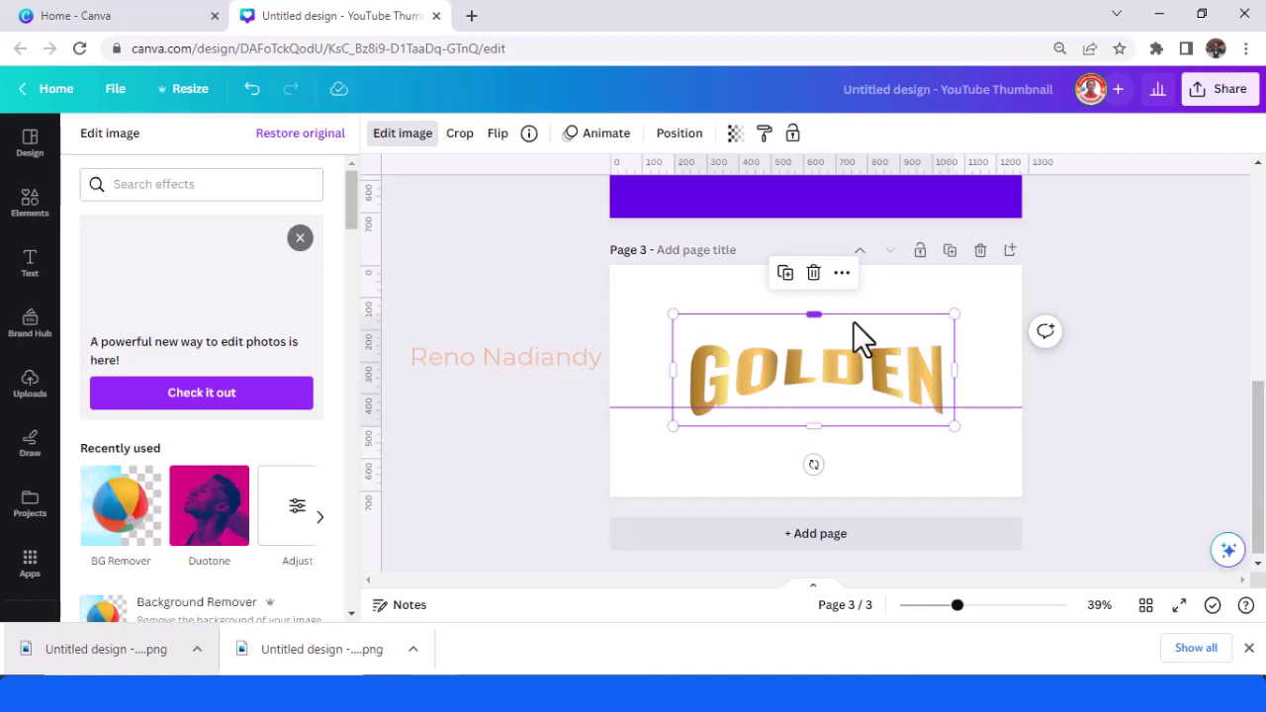
Duplicate the gold lettering twice, placing one copy over the page's upper-right corner and the other below the original
click(788, 275)
click(792, 282)
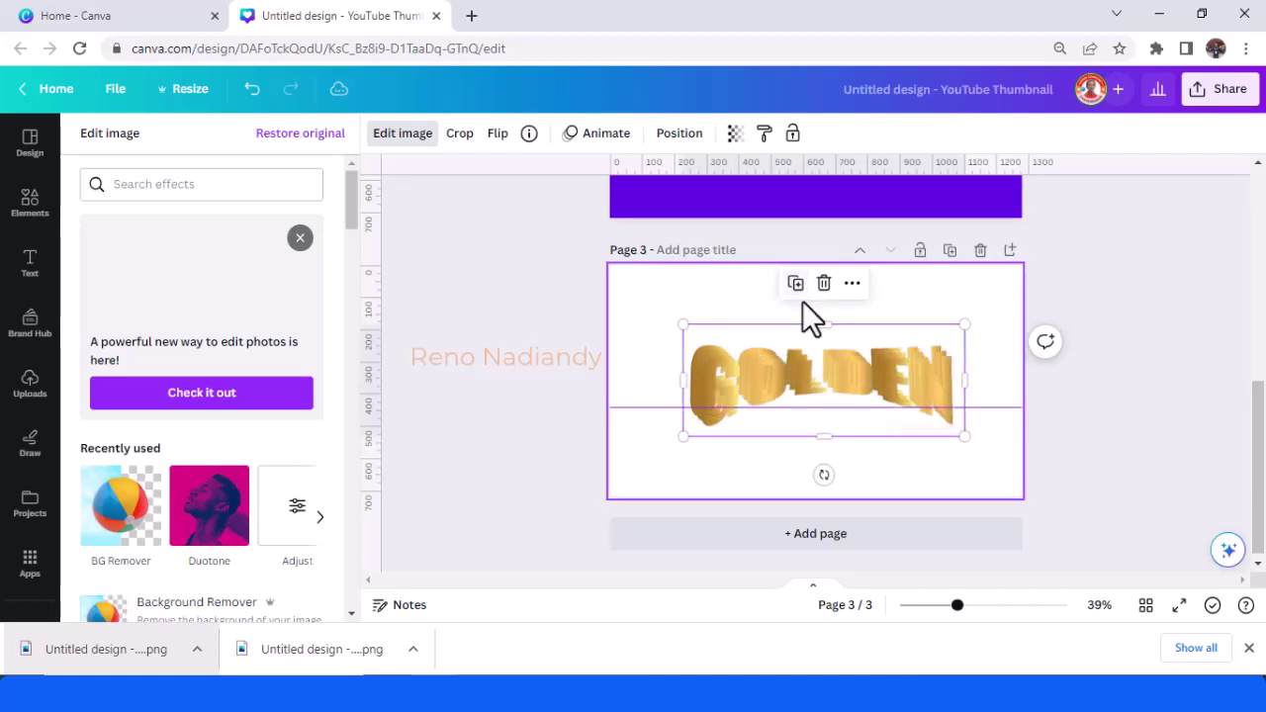
drag(763, 378, 947, 283)
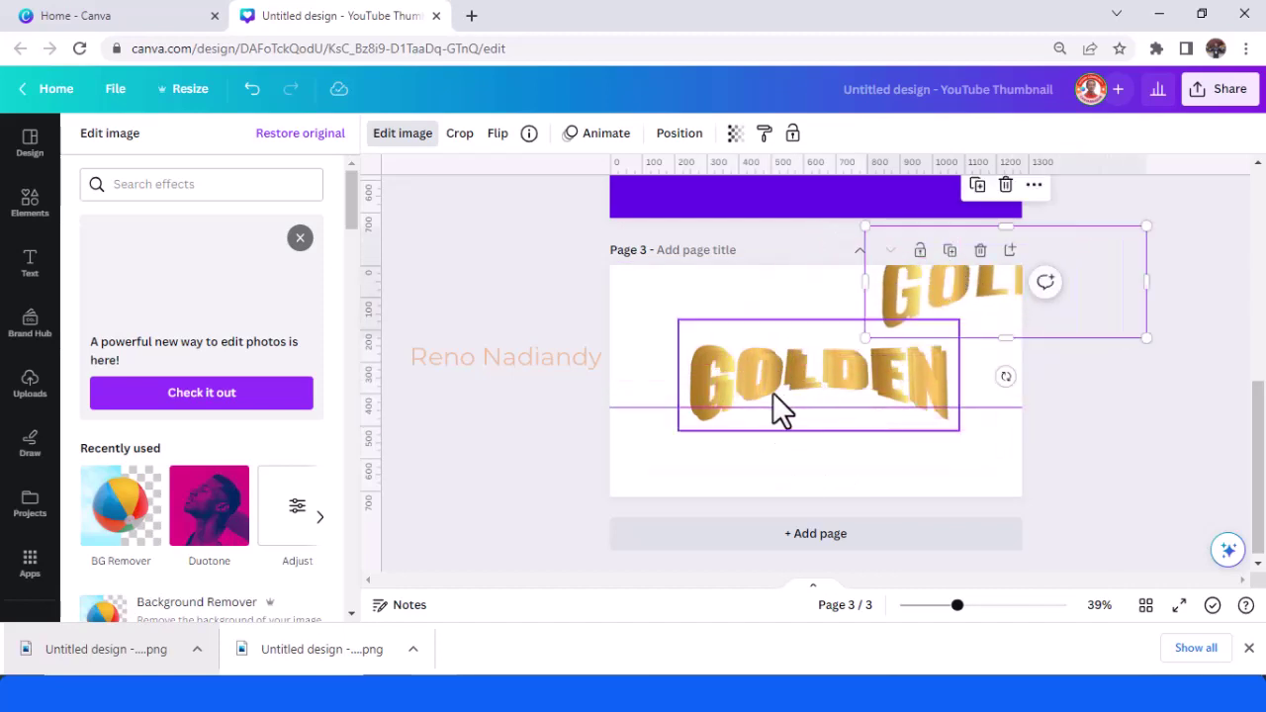
drag(772, 395, 745, 455)
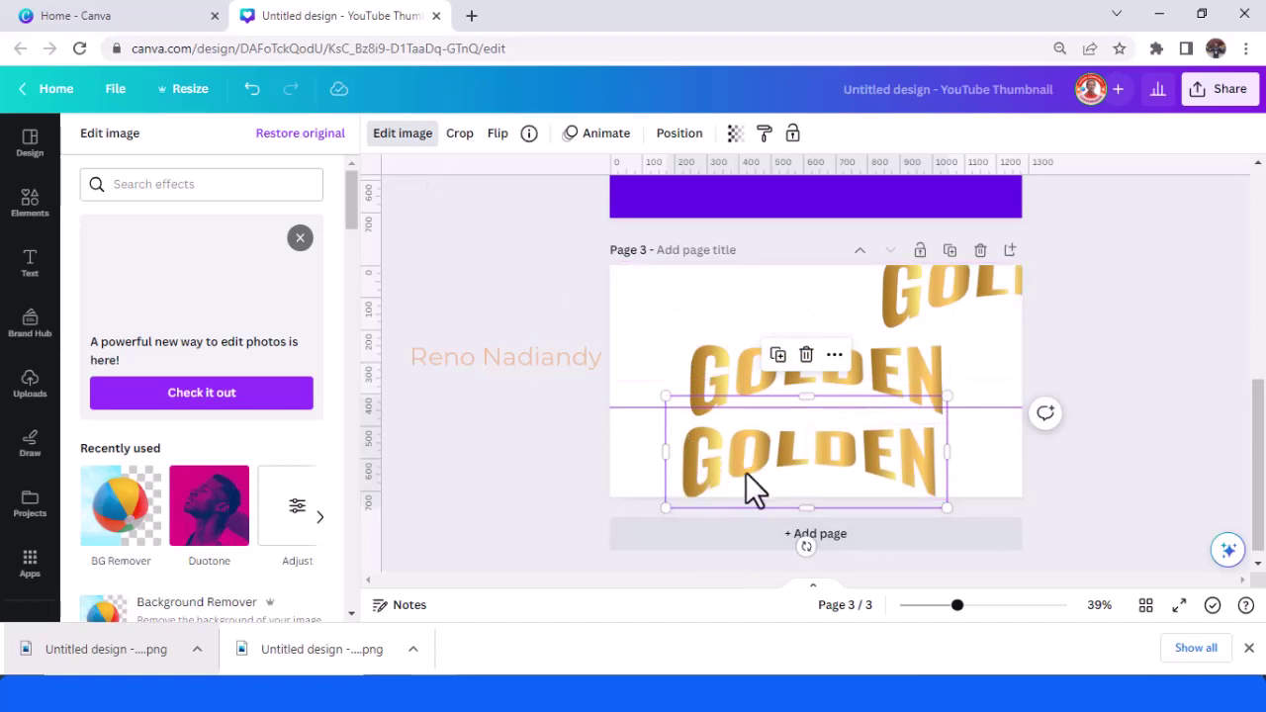
Recolor the lowest GOLDEN copy solid black with the Cherry Duotone effect, setting both highlights and shadows to black
click(216, 527)
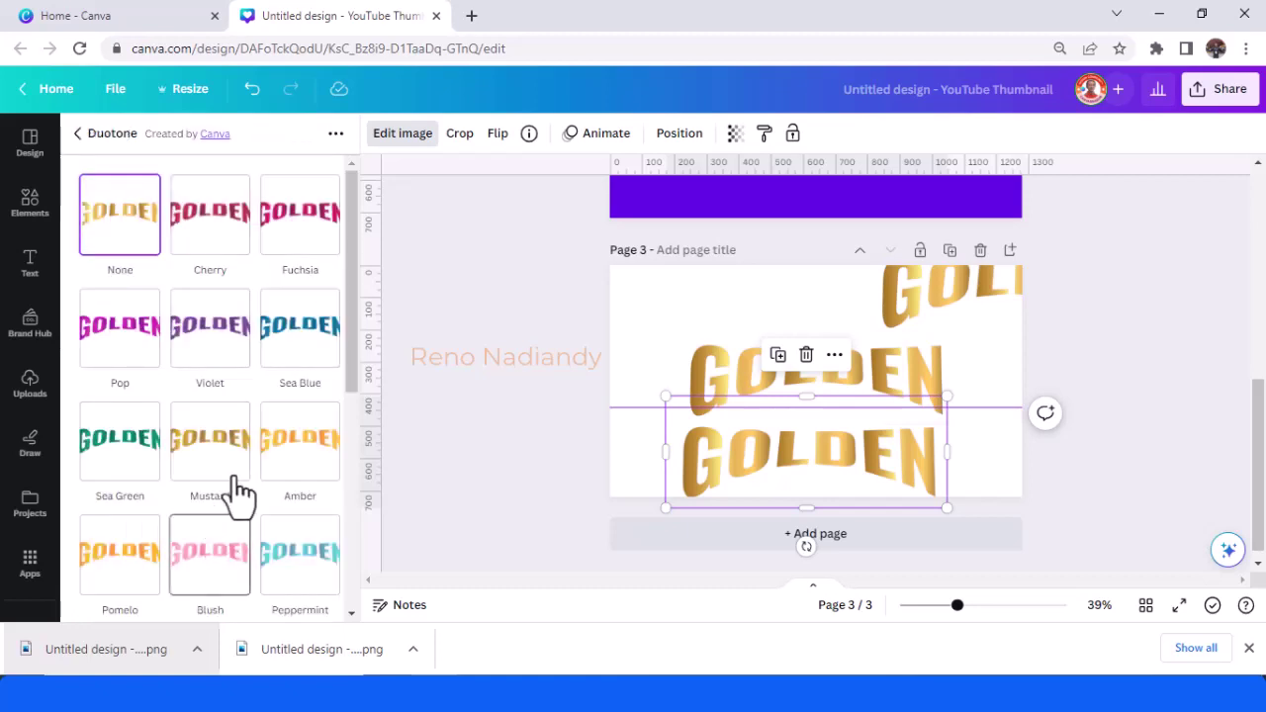
click(216, 238)
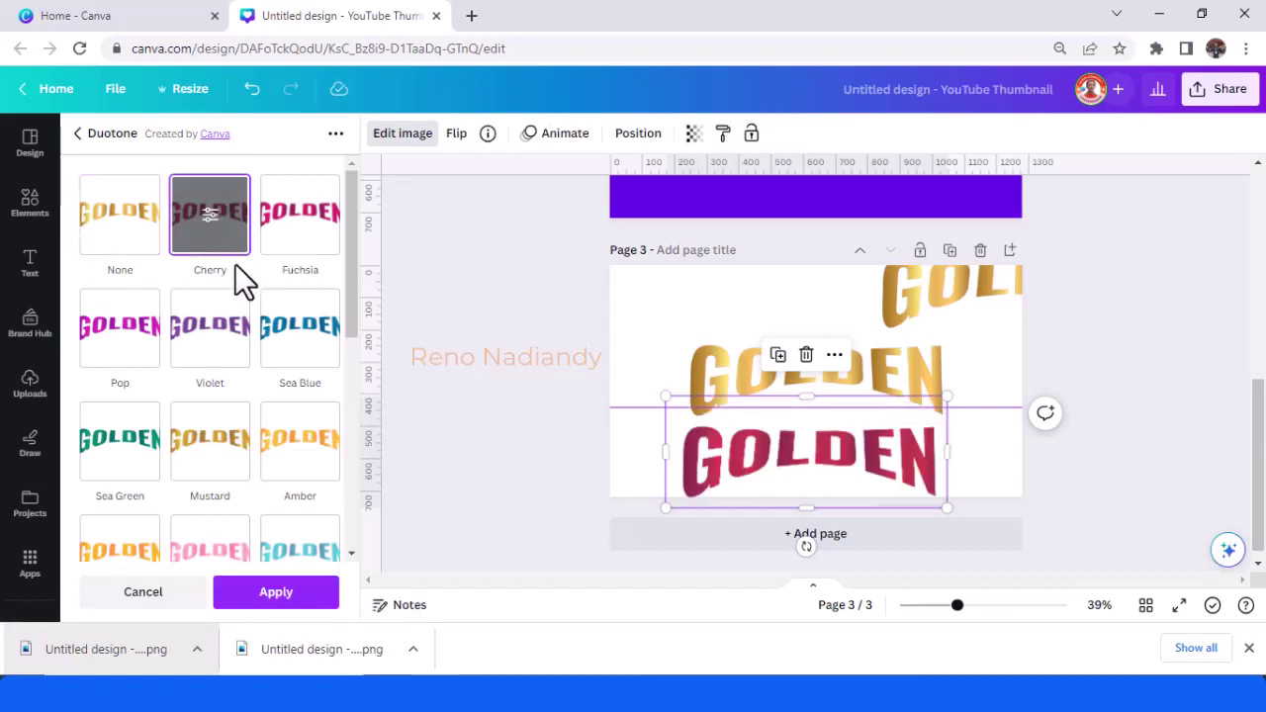
click(207, 212)
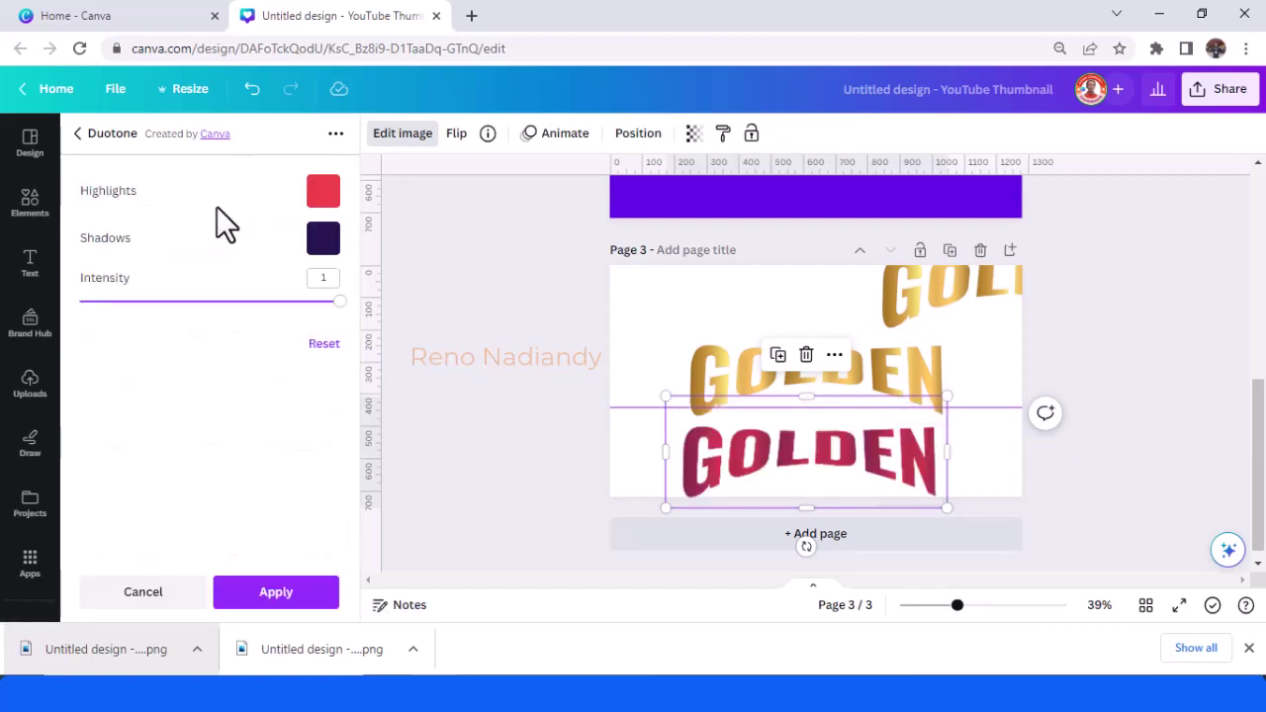
click(323, 194)
click(374, 295)
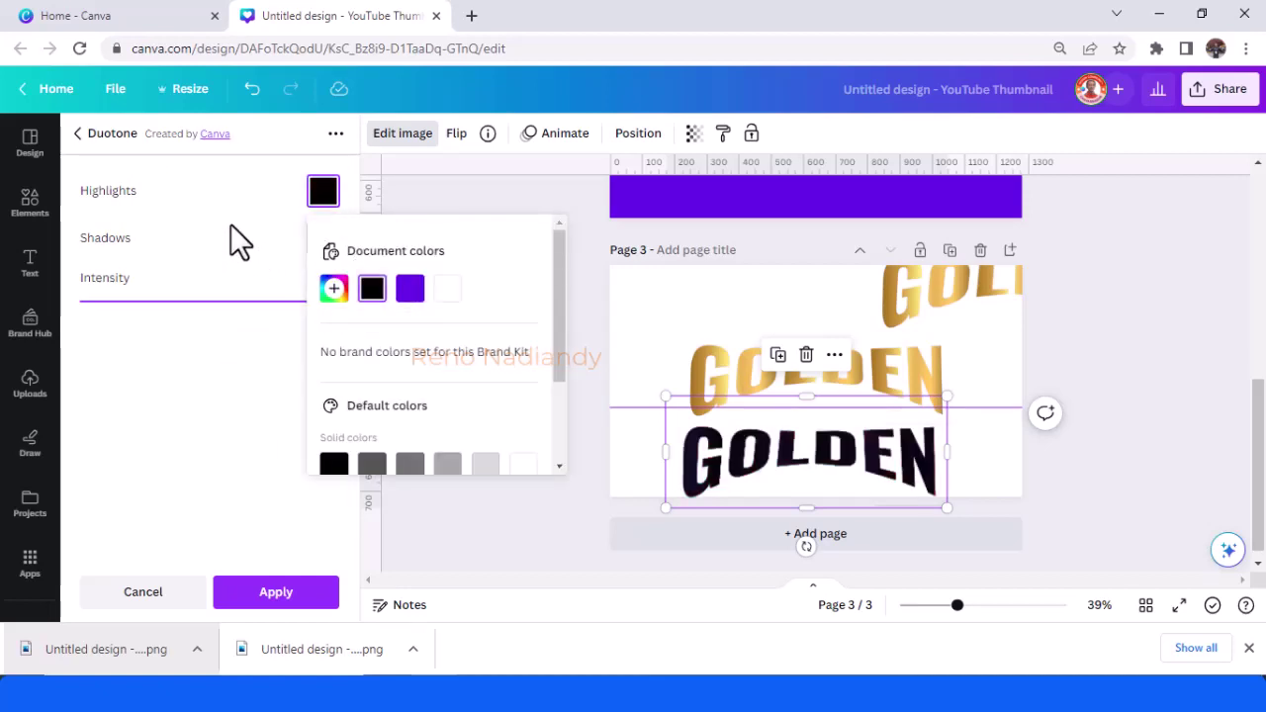
click(230, 225)
click(326, 242)
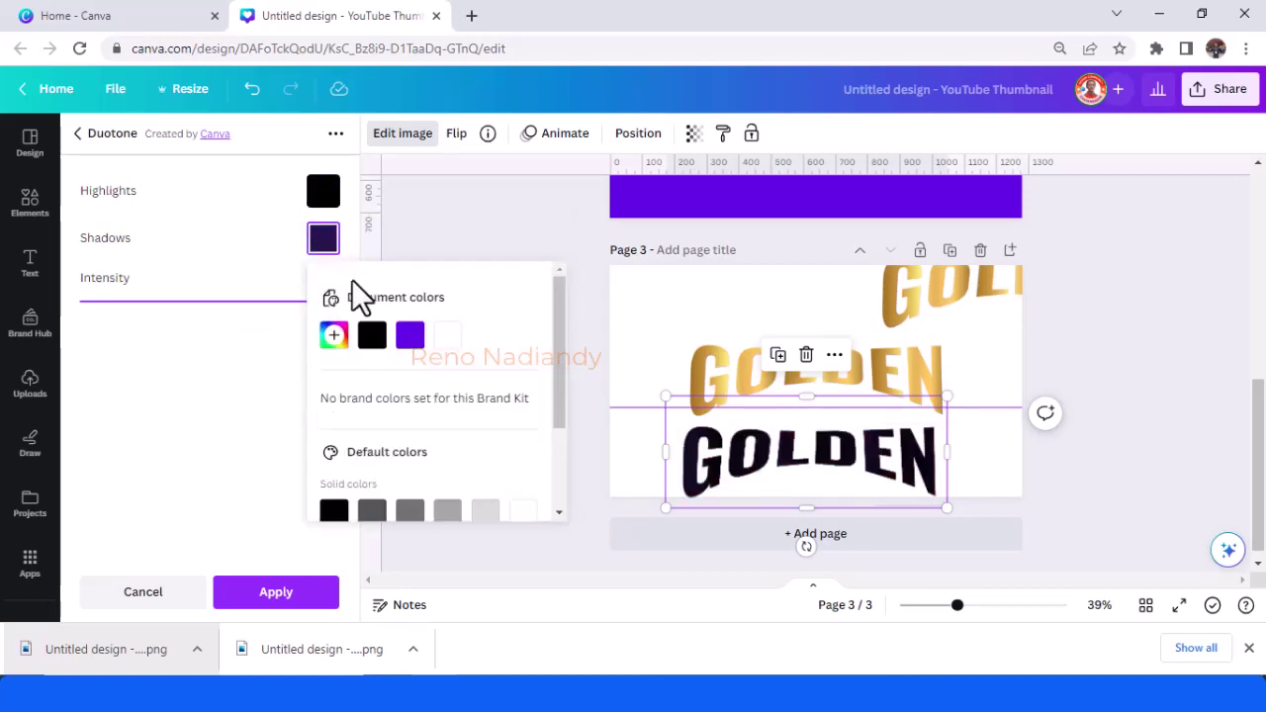
click(372, 335)
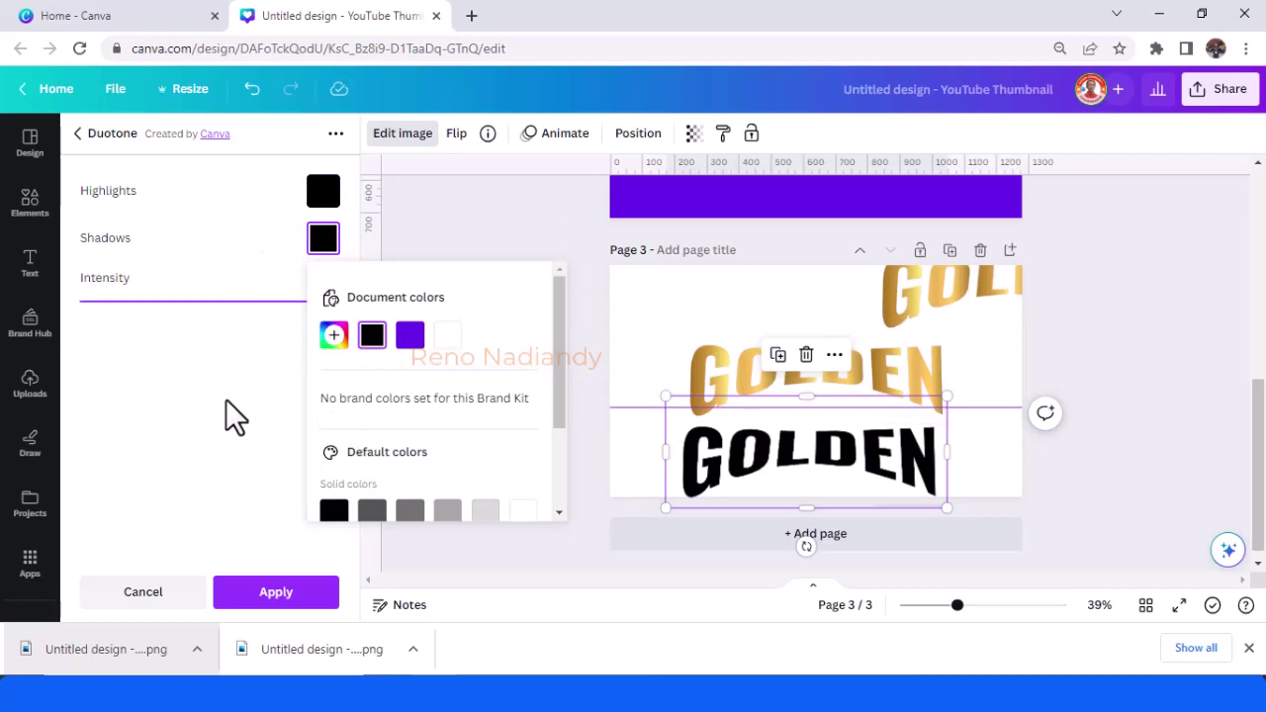
click(278, 596)
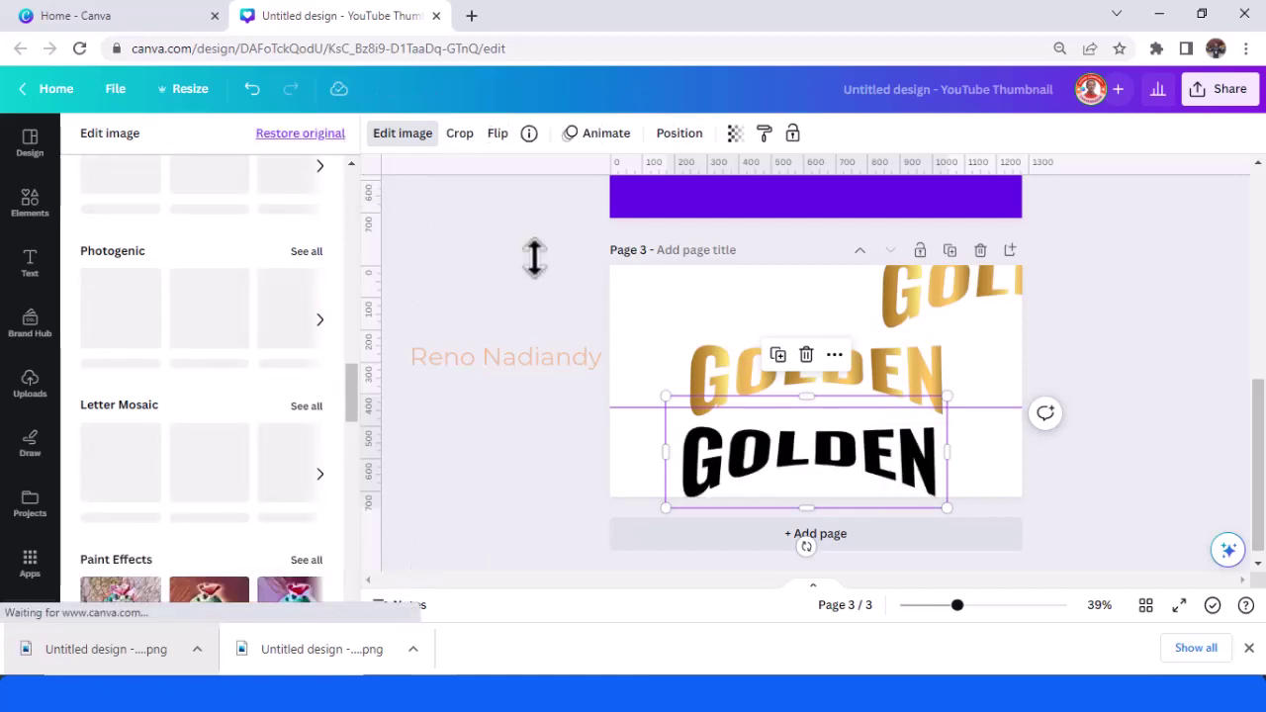
Give the middle GOLDEN lettering the Cherry Duotone effect and open its color settings
click(710, 365)
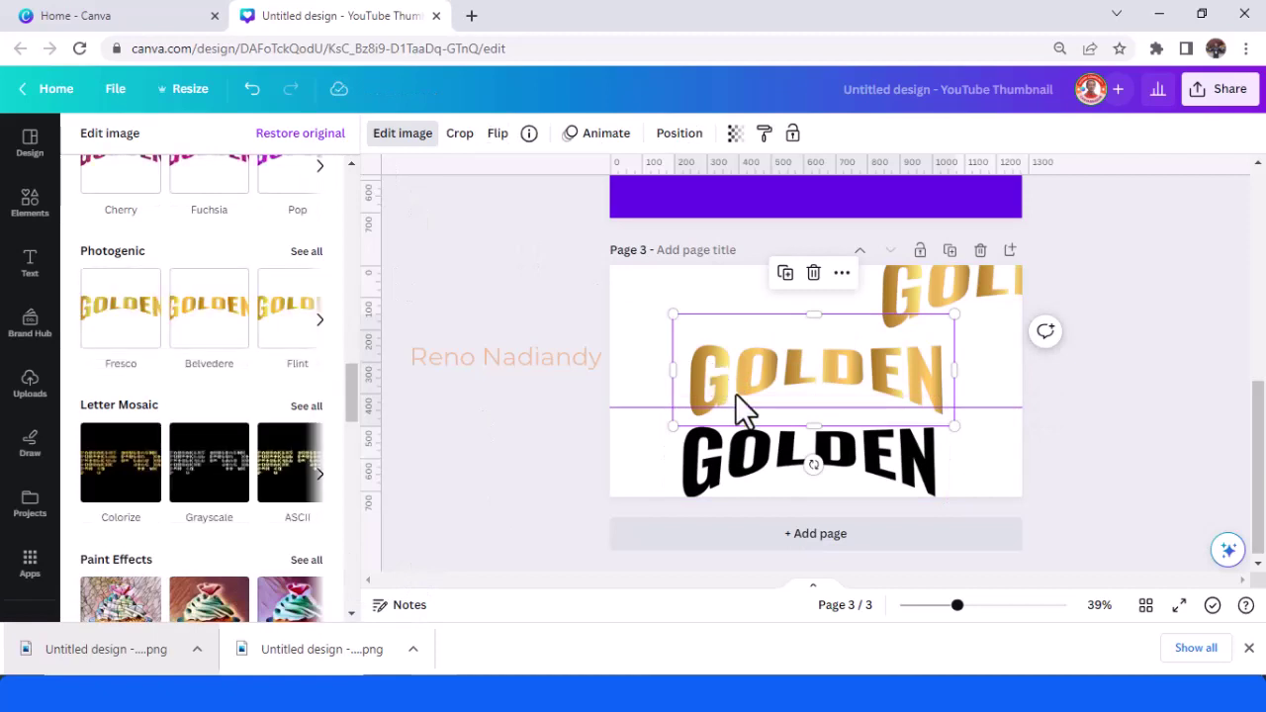
scroll(260, 366, up, 10)
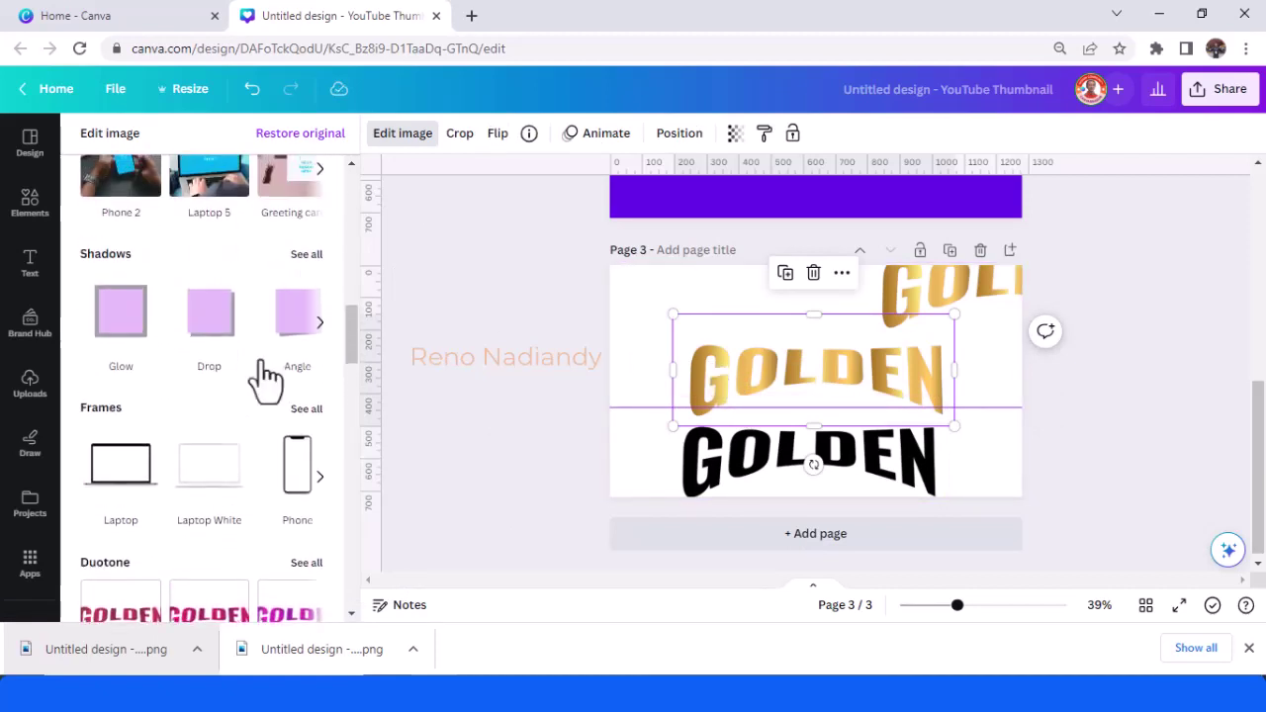
scroll(259, 366, up, 6)
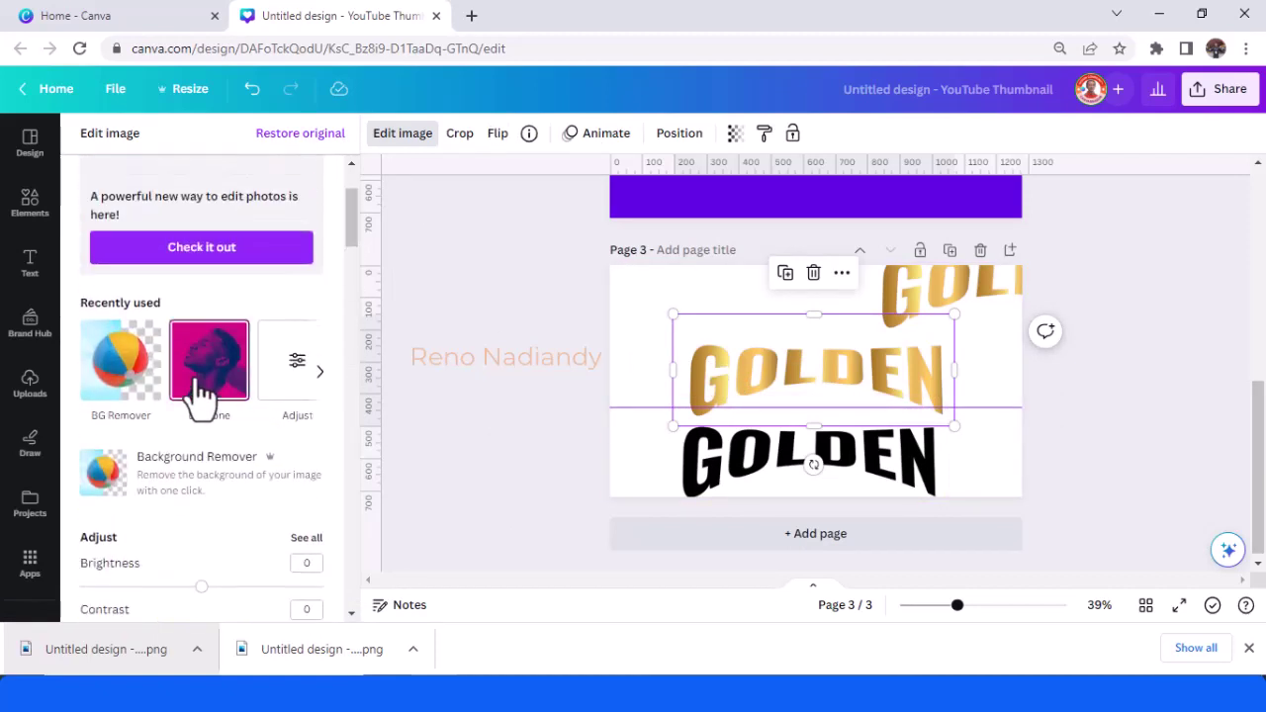
click(202, 395)
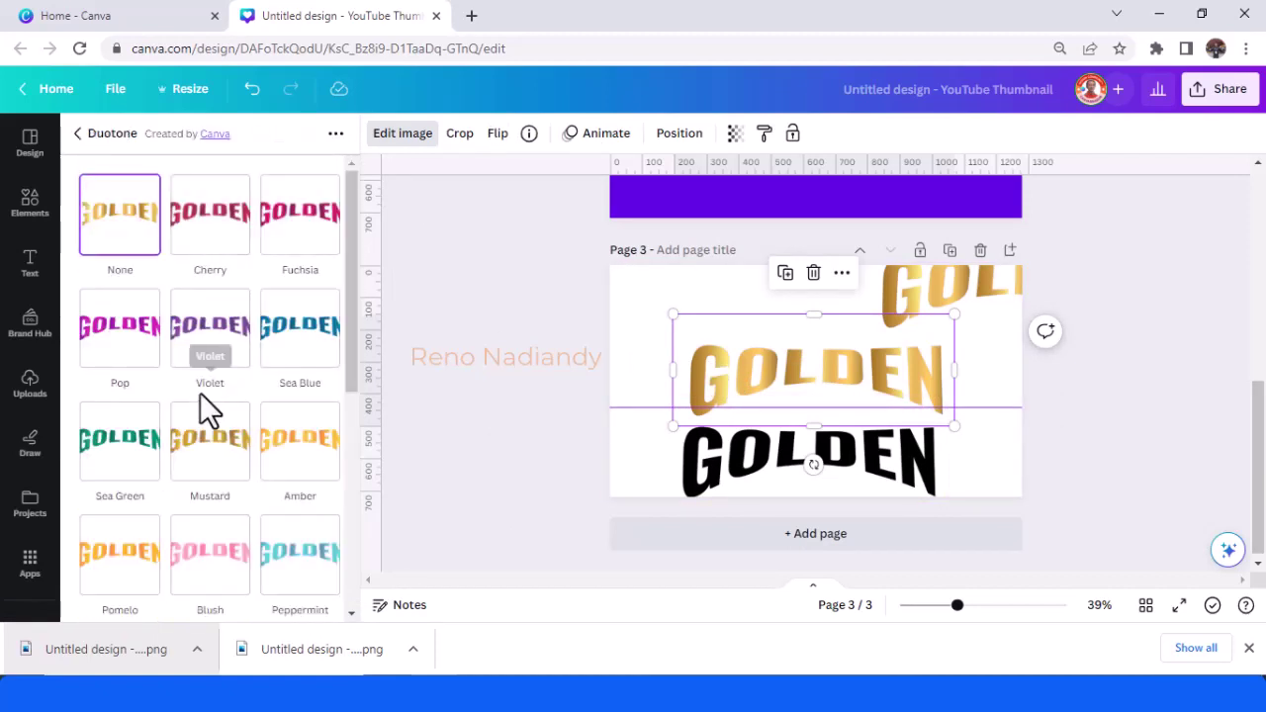
click(205, 227)
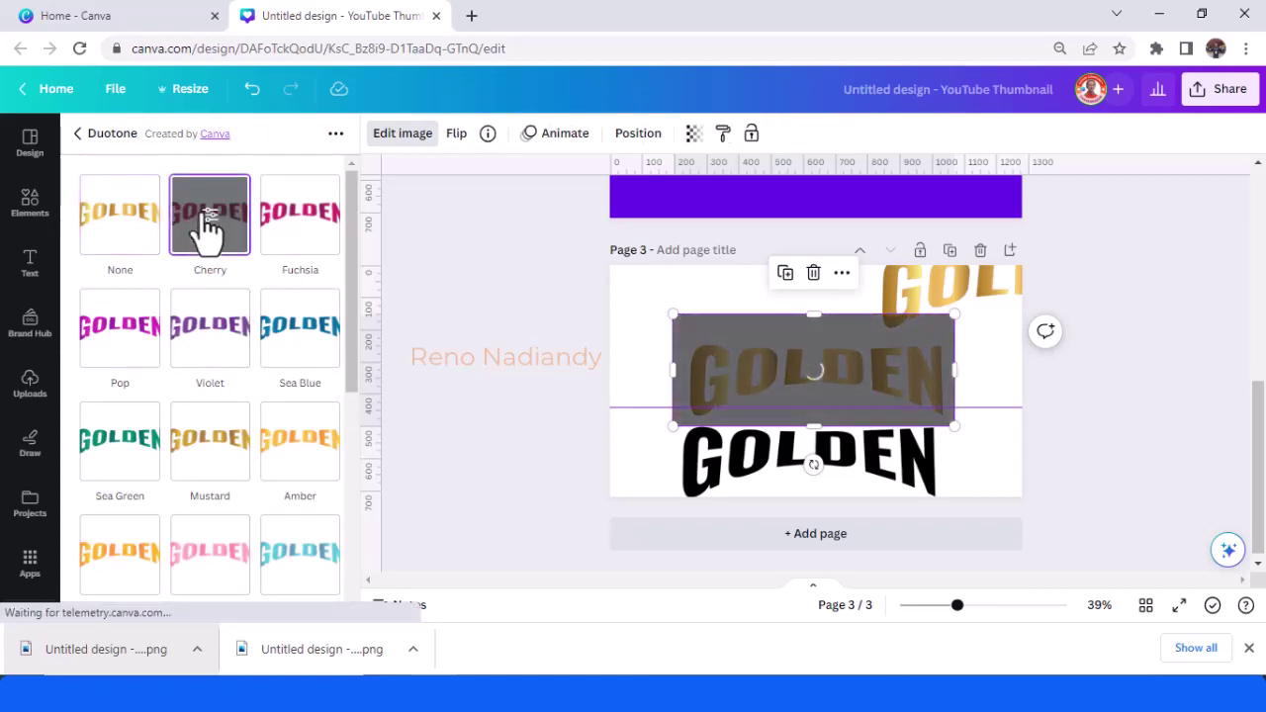
click(204, 213)
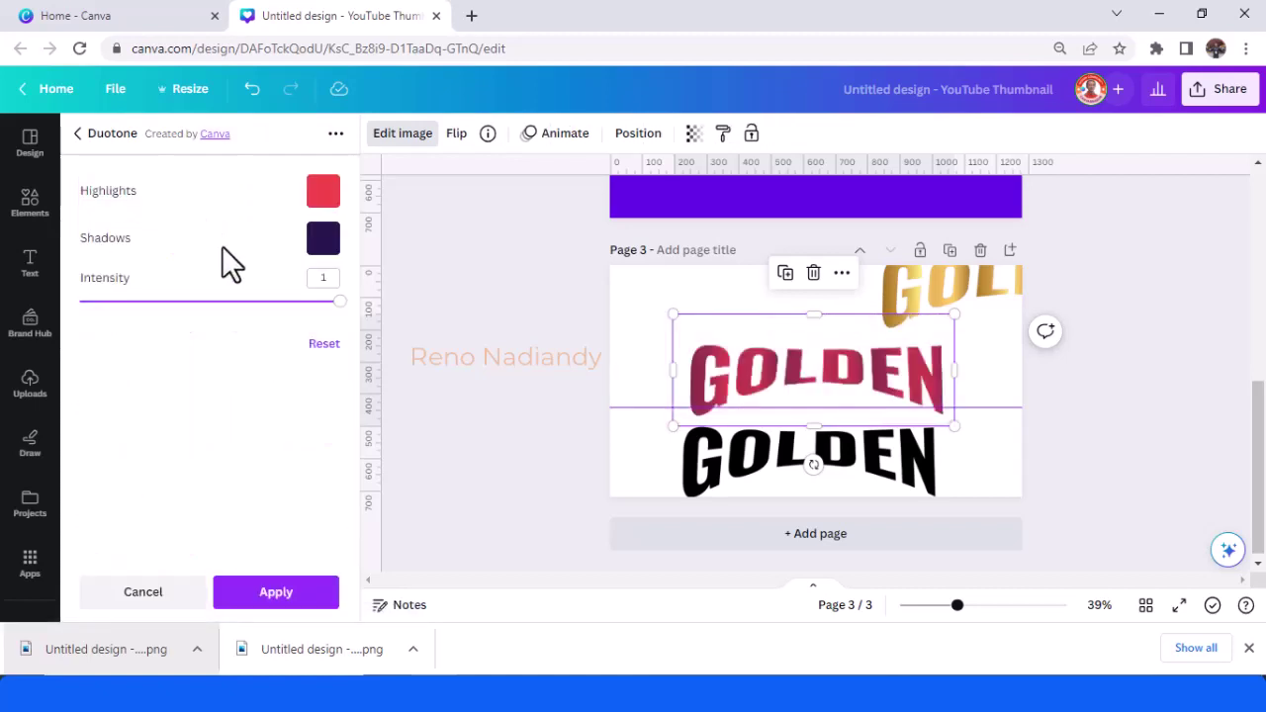
Set the duotone highlights to light gold #F6DC6D, sampled from the gold copy at the page's upper-right corner
click(322, 193)
click(334, 289)
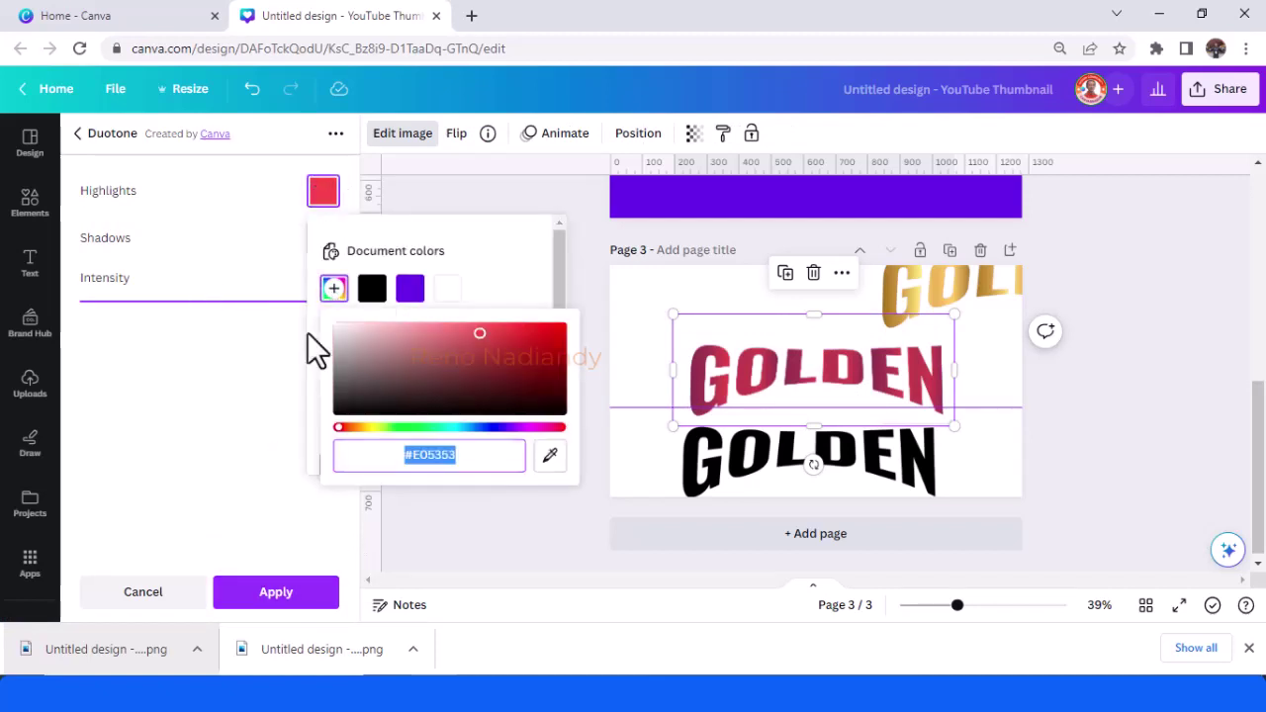
click(550, 457)
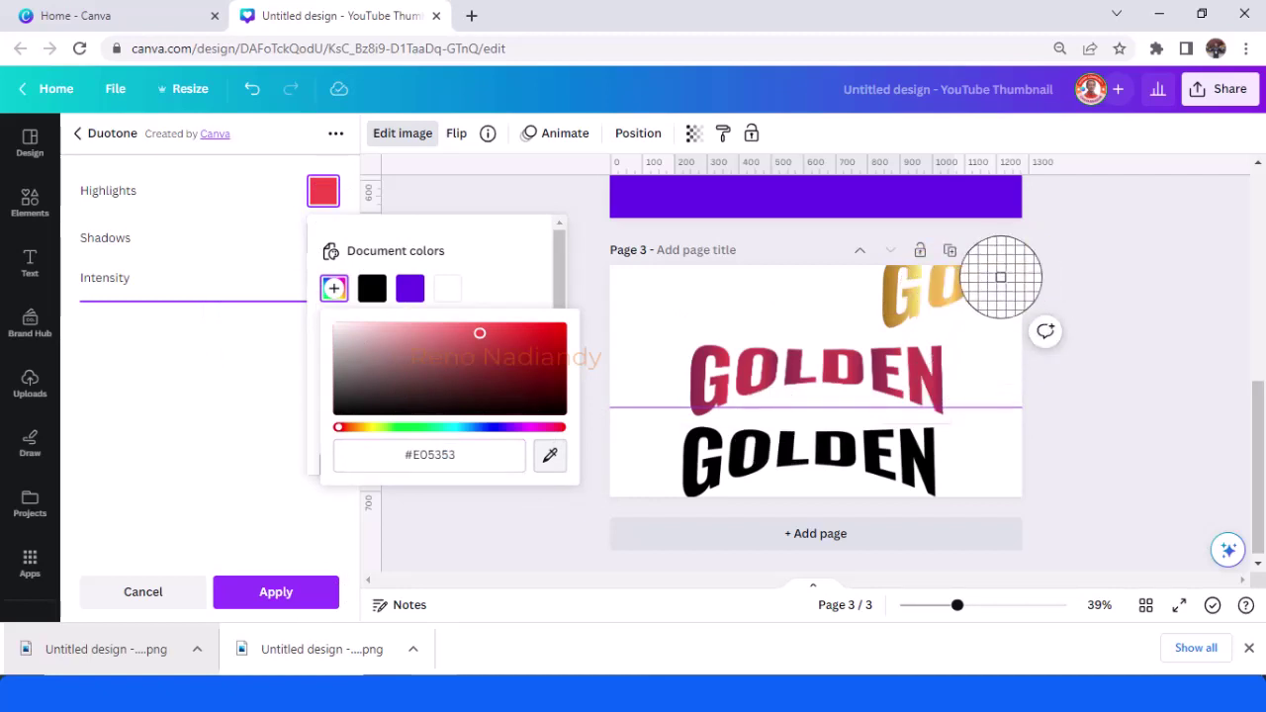
click(920, 294)
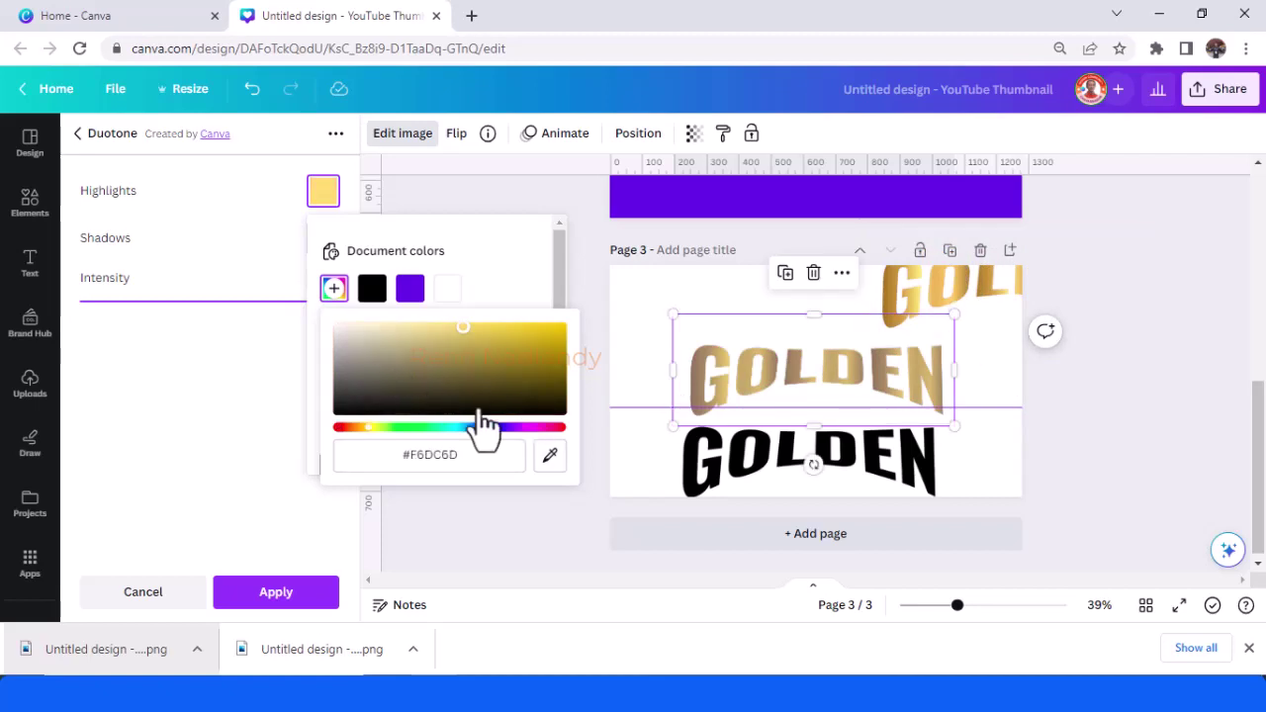
click(252, 238)
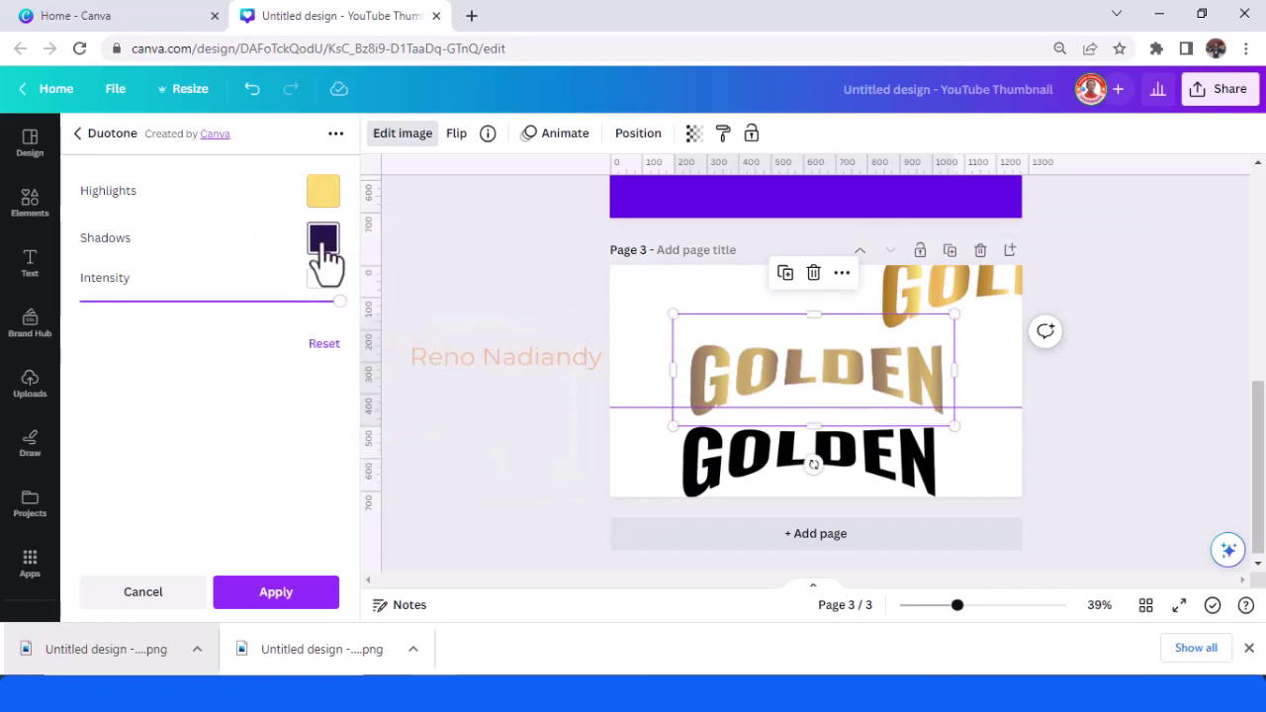
Set the duotone shadows by sampling gold tones from the screen, ending on the darker gold #D6A244
click(323, 240)
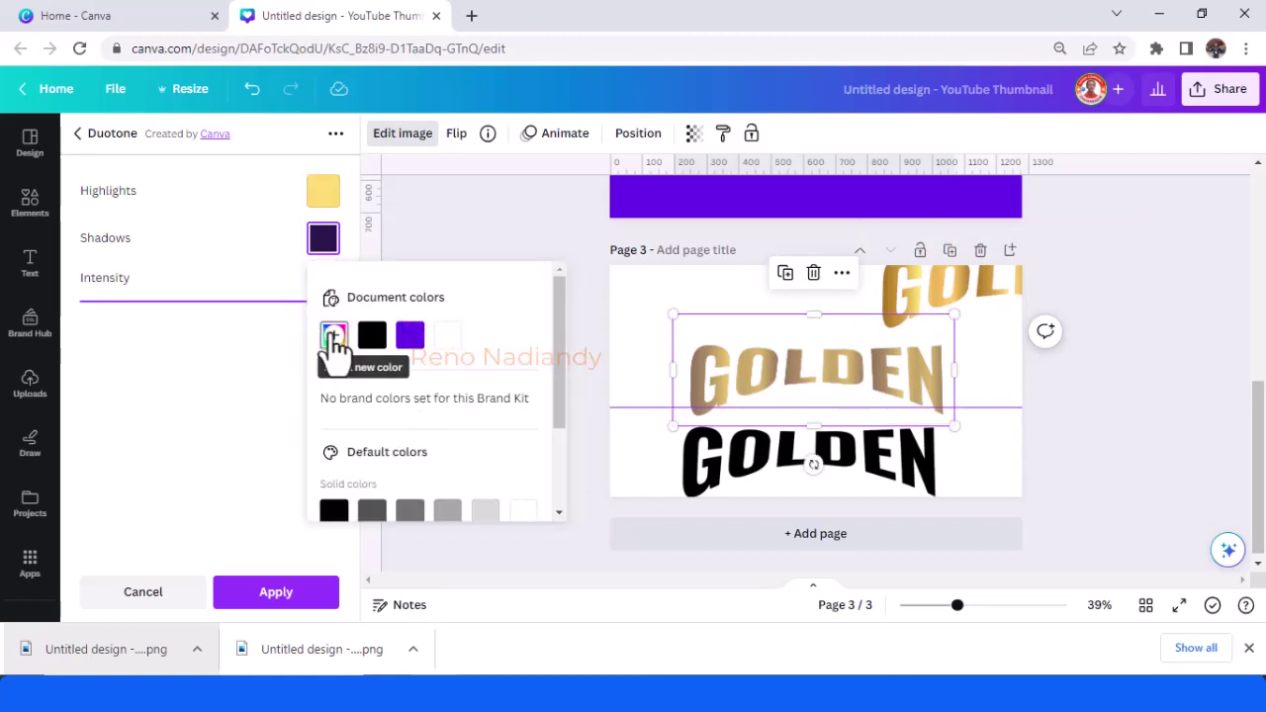
click(333, 336)
click(551, 512)
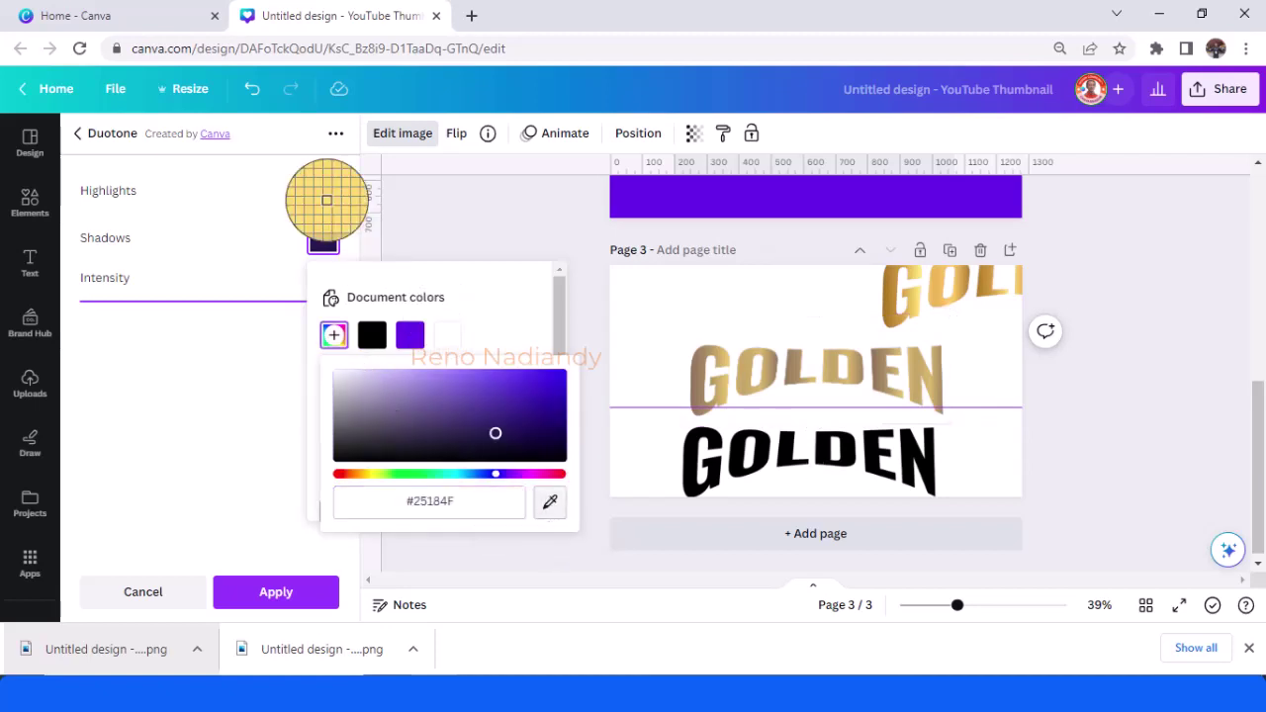
click(323, 192)
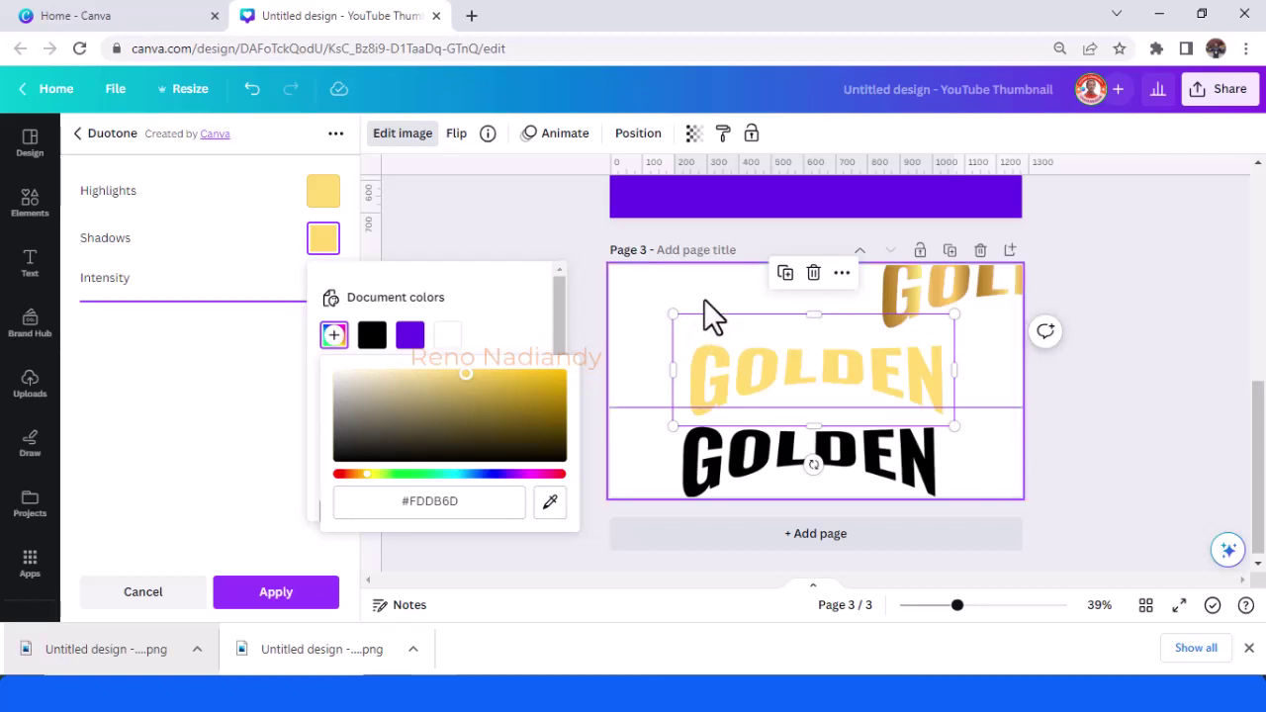
click(550, 502)
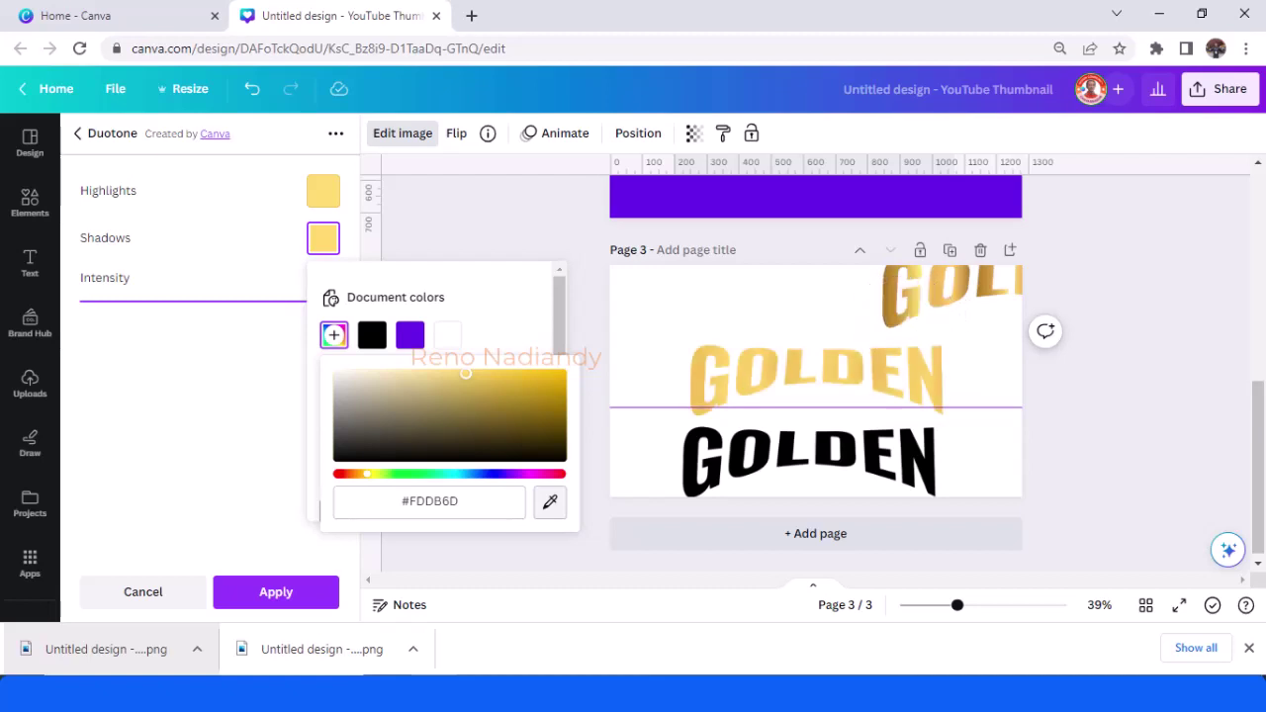
click(695, 351)
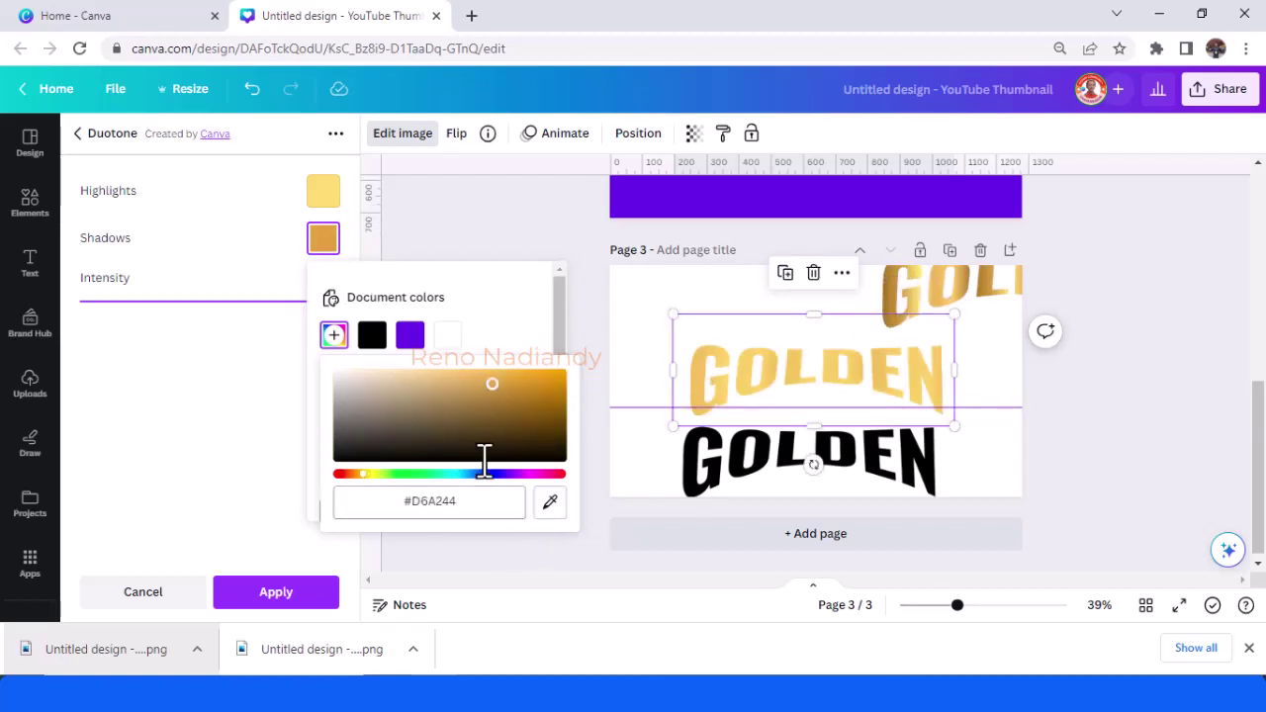
Set the duotone highlights to #DDAD4B, sampled from a darker area of the upper gold copy, and apply the effect
click(324, 191)
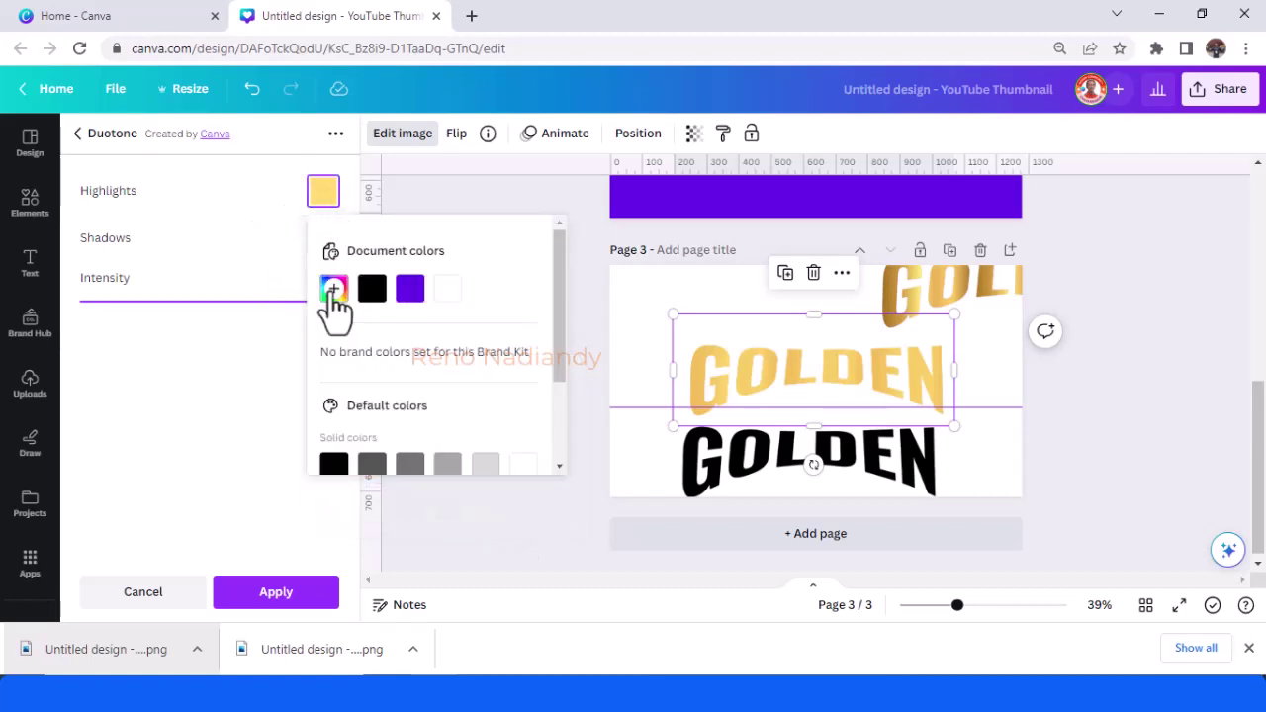
click(334, 290)
click(550, 454)
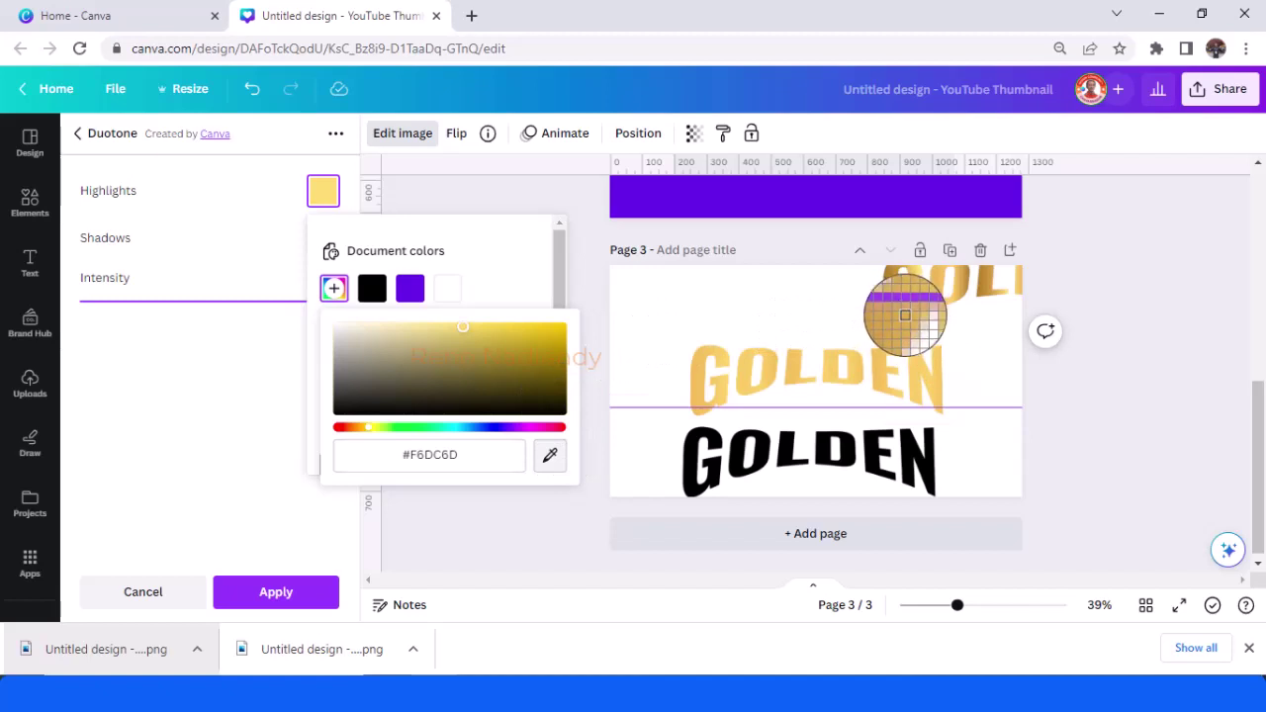
click(905, 315)
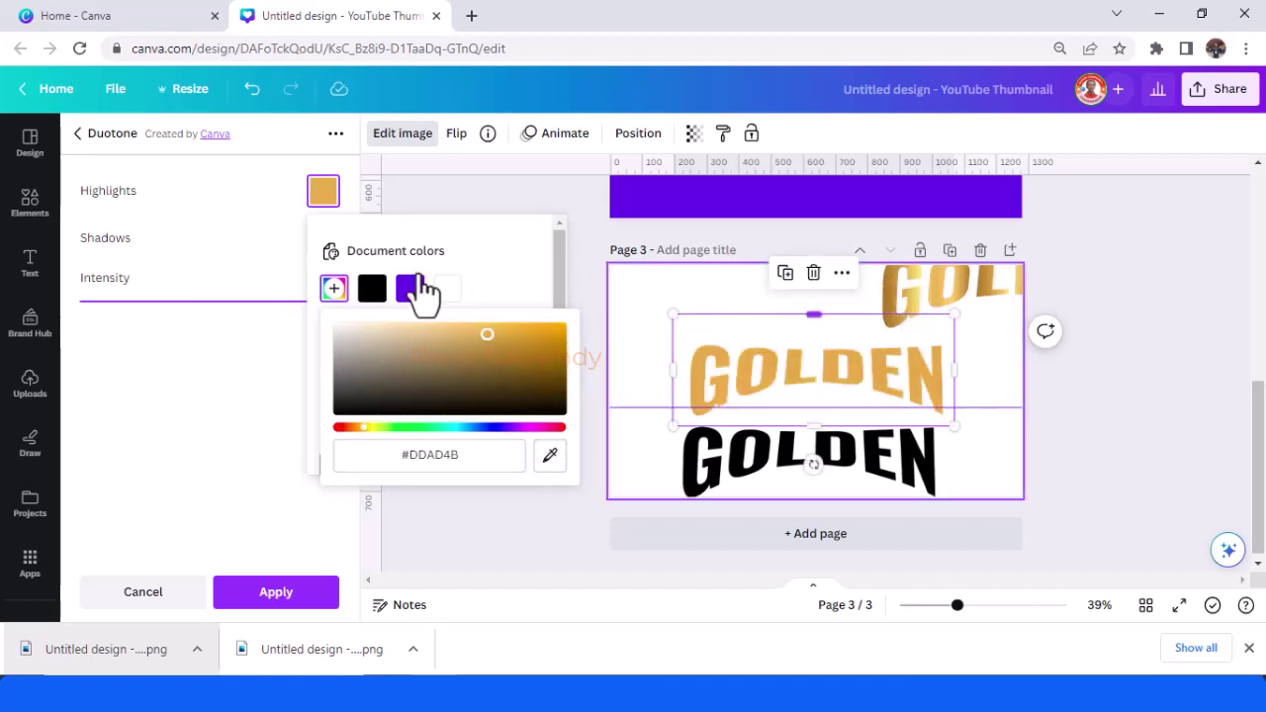
click(247, 223)
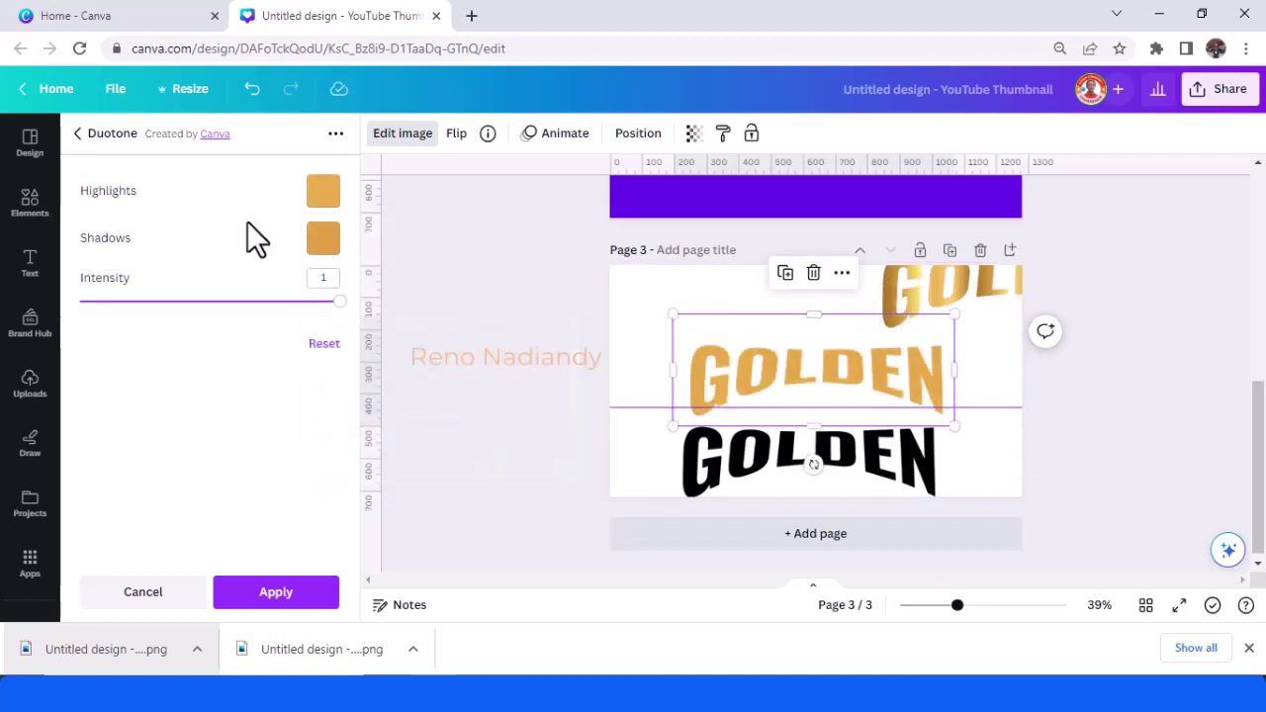
click(321, 595)
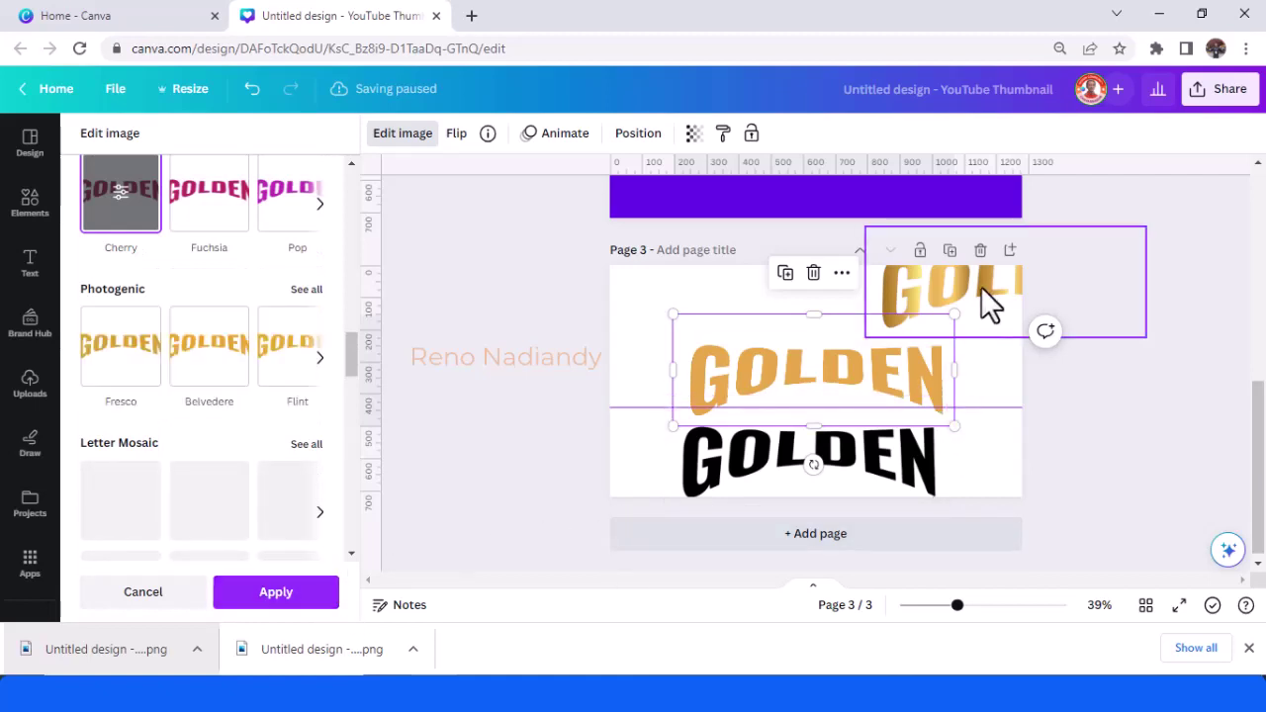
Move the upper-right textured gold copy fully onto the page, just above the flat gold lettering, and send it to the back
drag(858, 329, 794, 325)
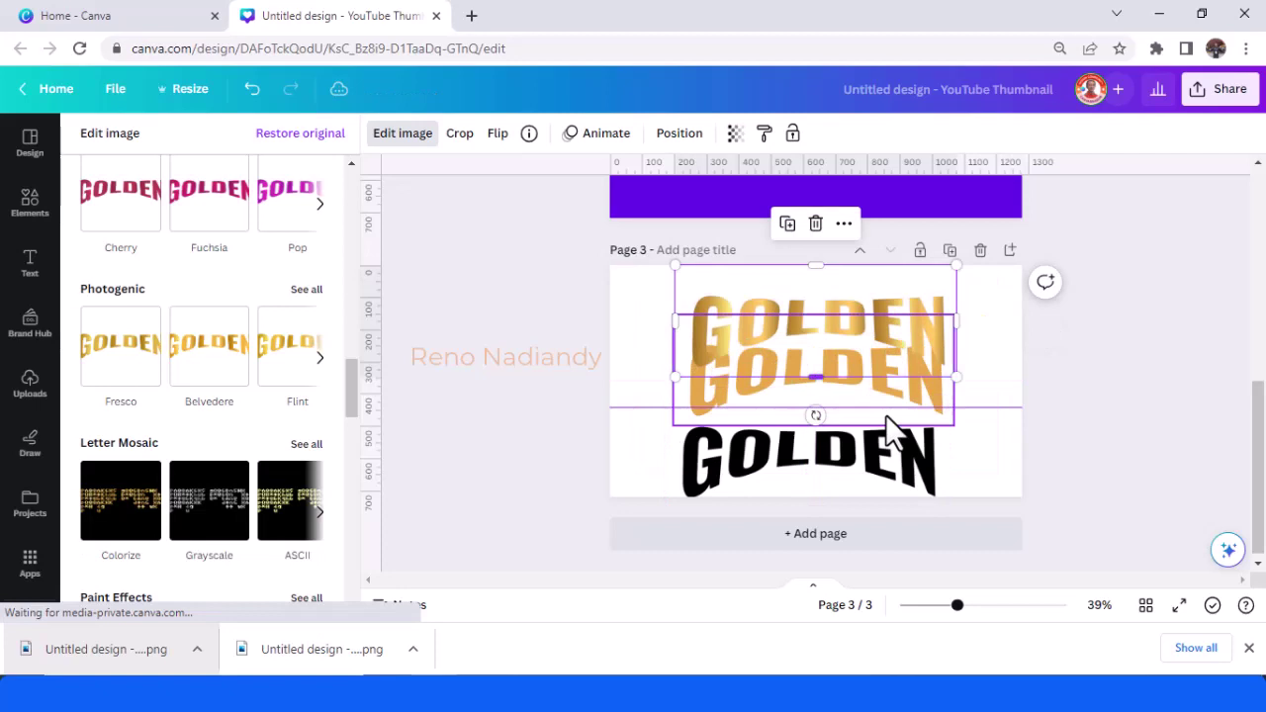
right_click(851, 322)
mouse_move(910, 337)
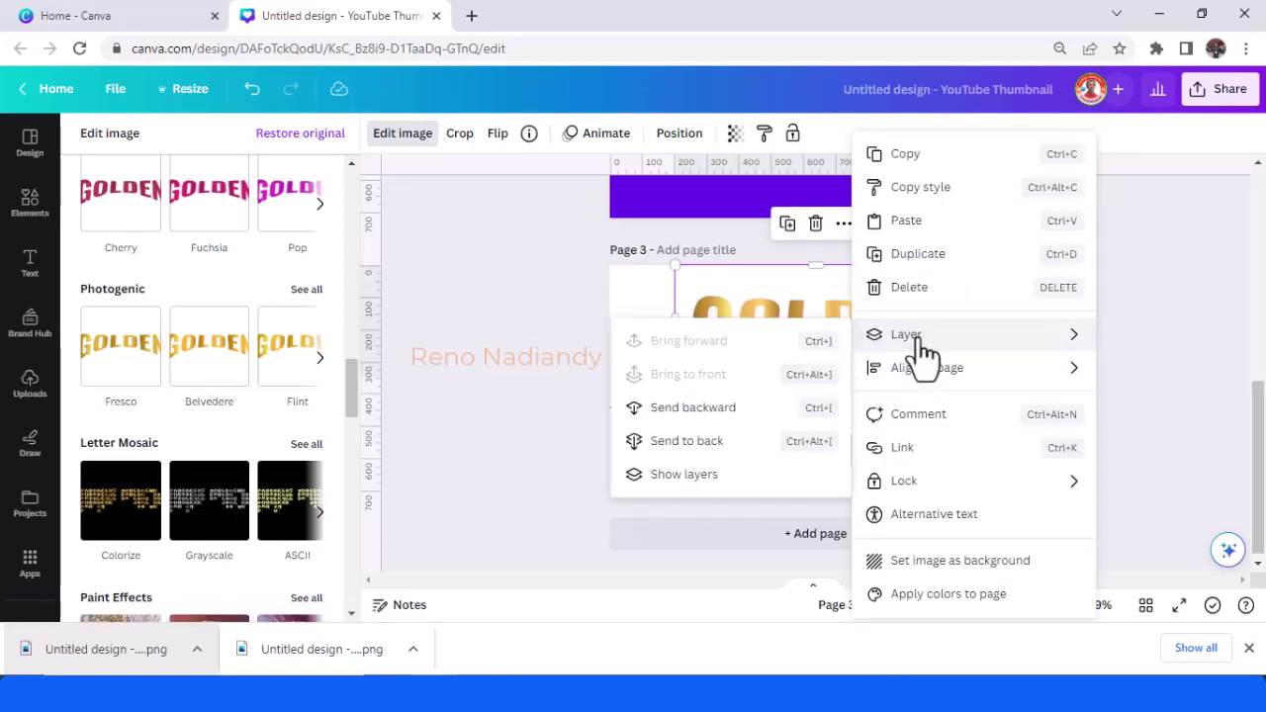
click(714, 442)
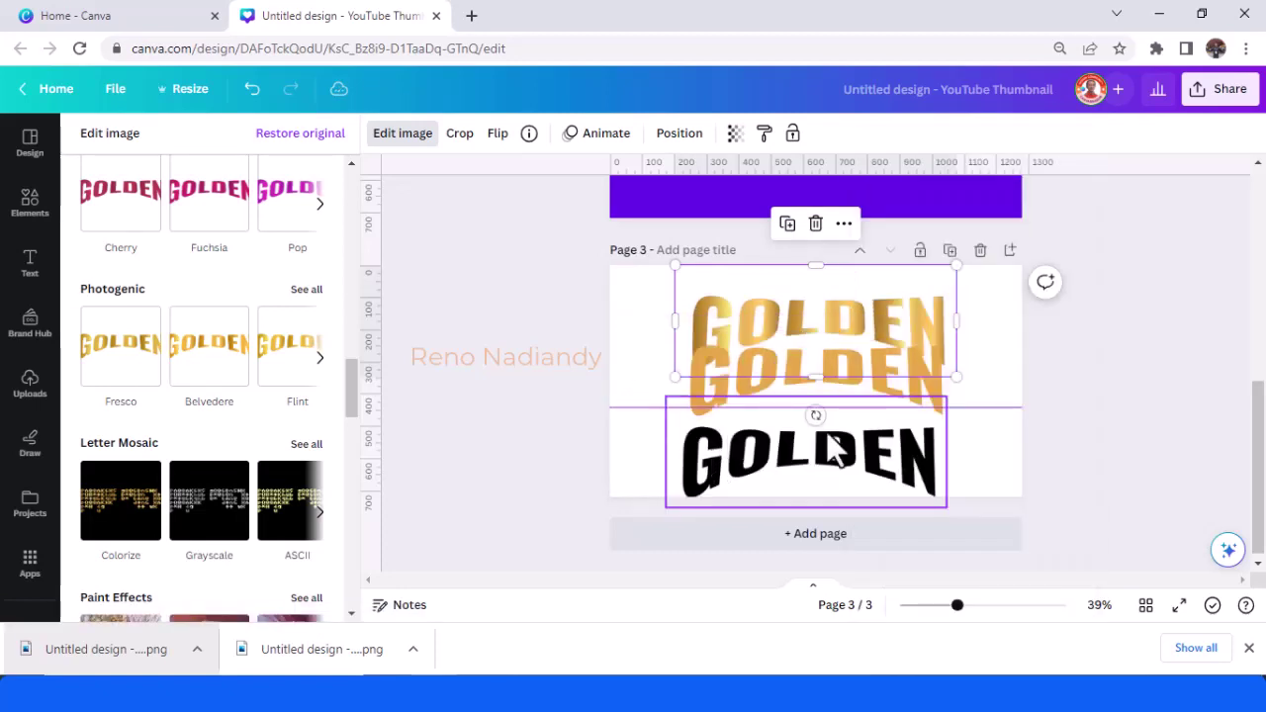
click(979, 382)
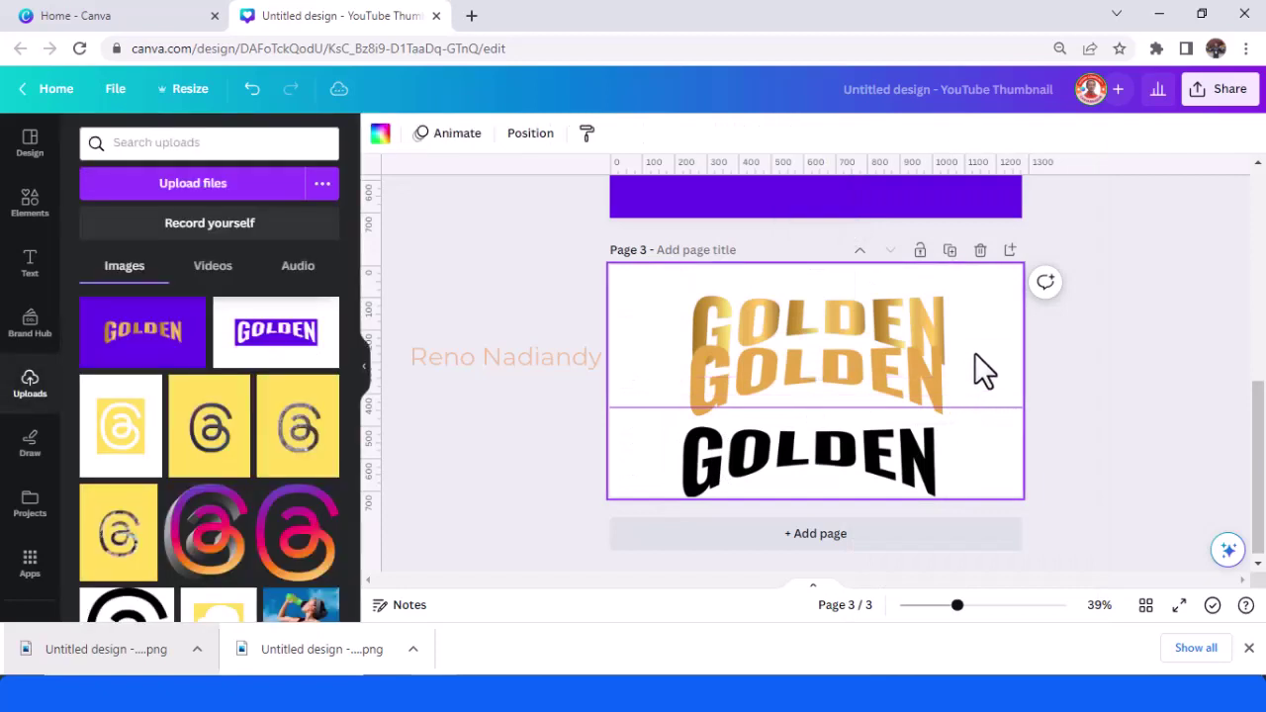
Align the flat gold lettering exactly over the textured gold copy and send it backward one layer
drag(896, 340, 896, 334)
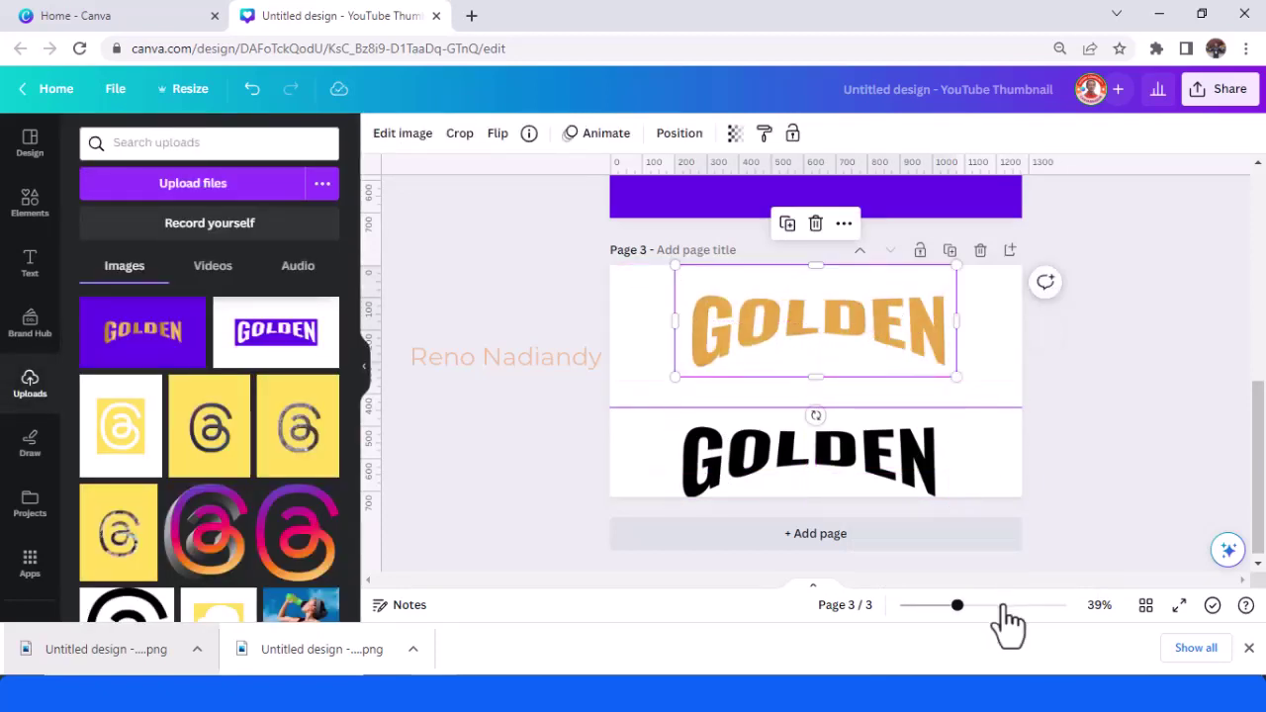
click(1003, 605)
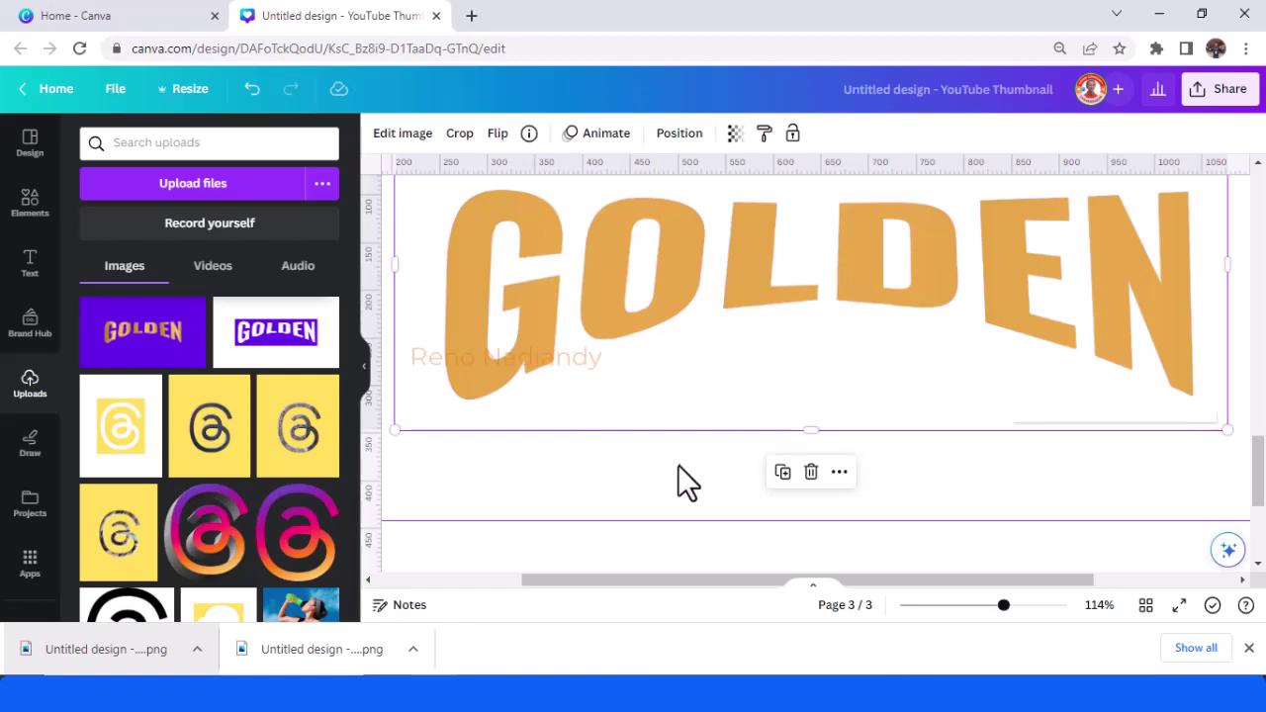
right_click(743, 274)
mouse_move(799, 341)
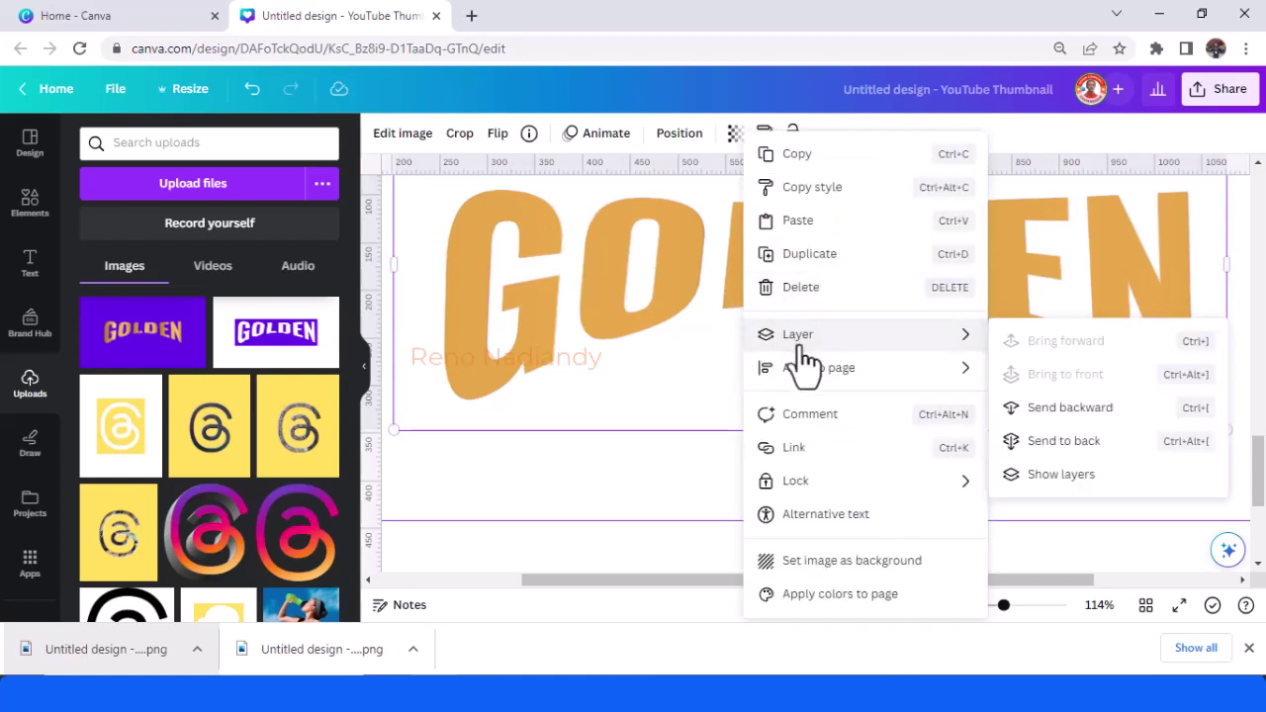
click(1106, 417)
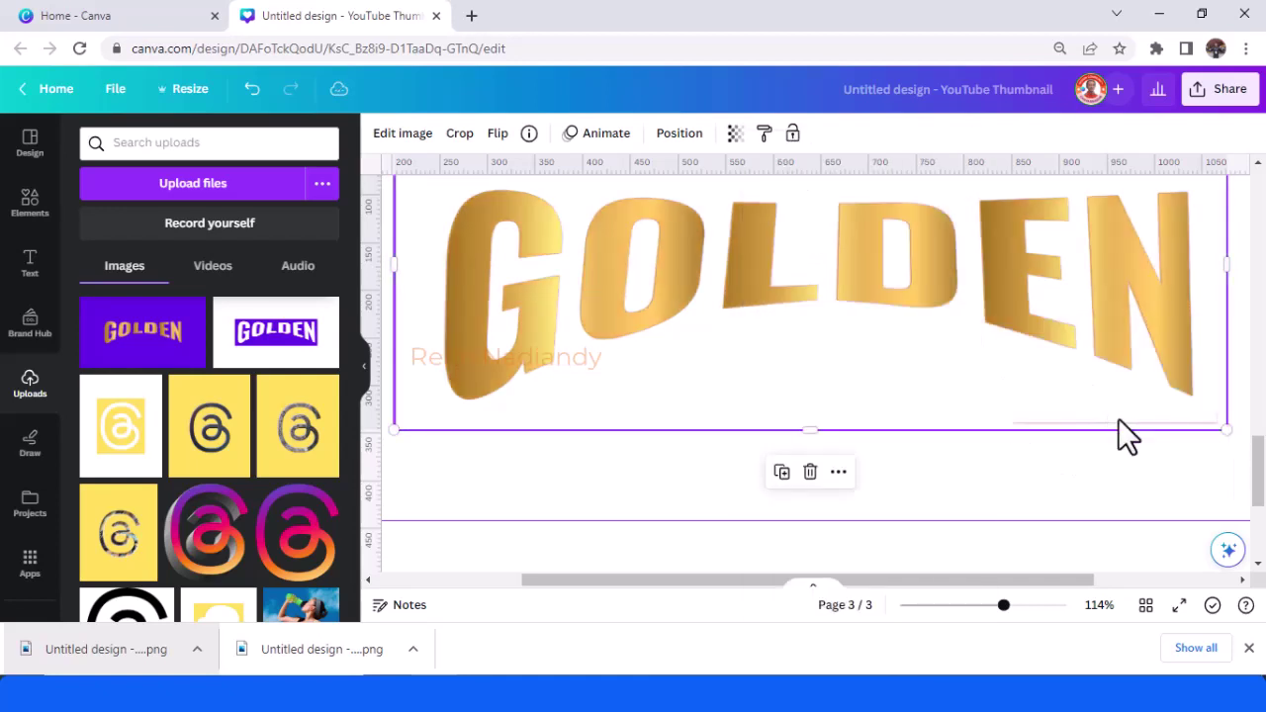
Align the black GOLDEN lettering exactly over the stacked gold lettering and send it to the back
scroll(1061, 509, down, 1)
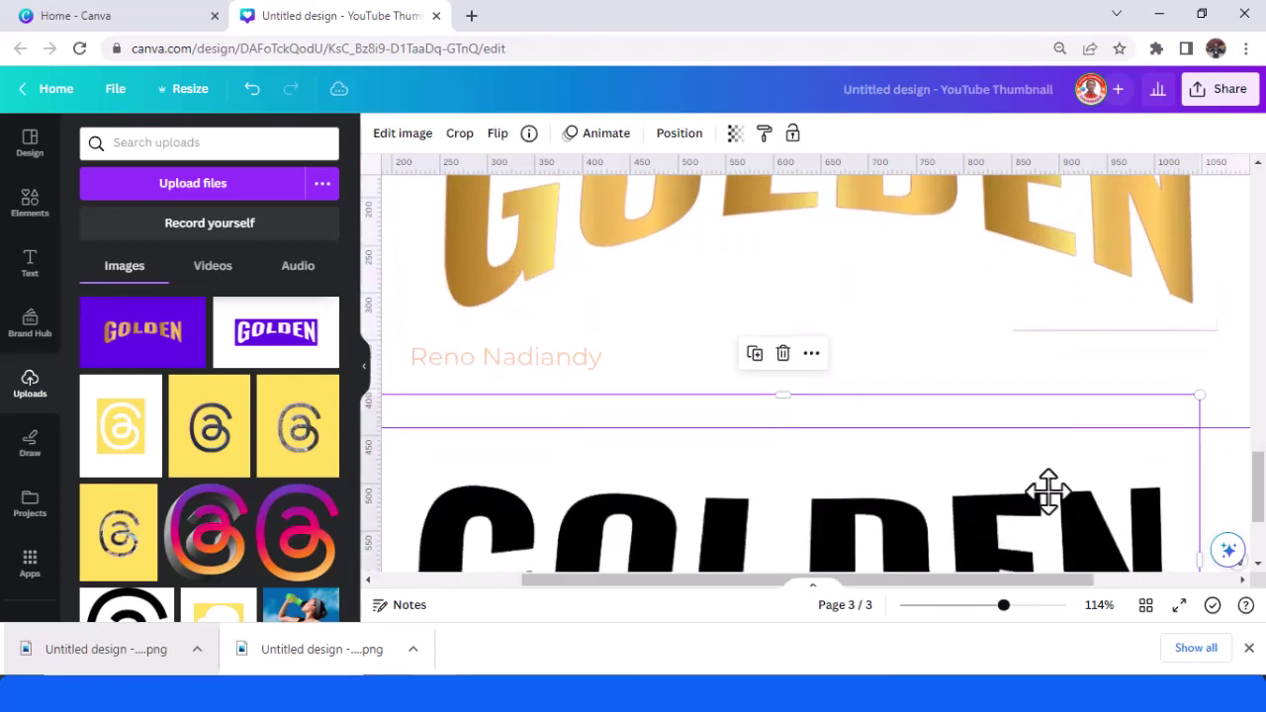
drag(1045, 494, 1050, 249)
scroll(1019, 419, up, 2)
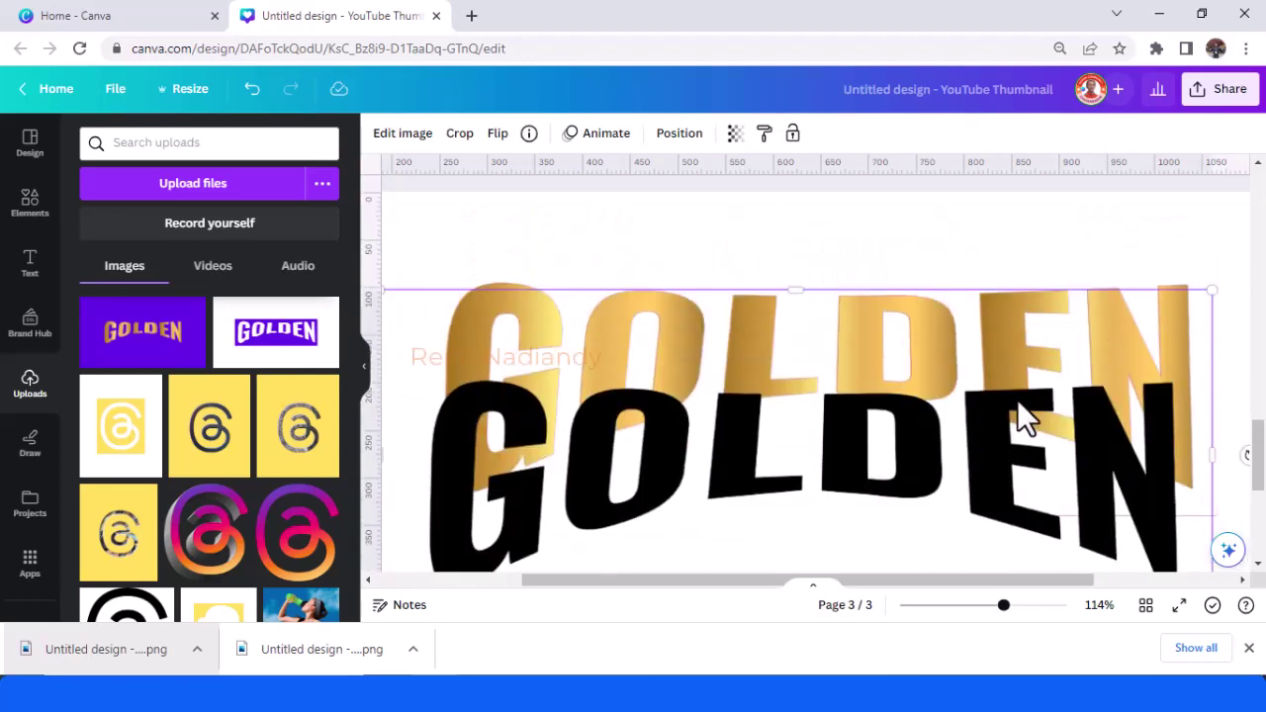
drag(995, 504, 1004, 391)
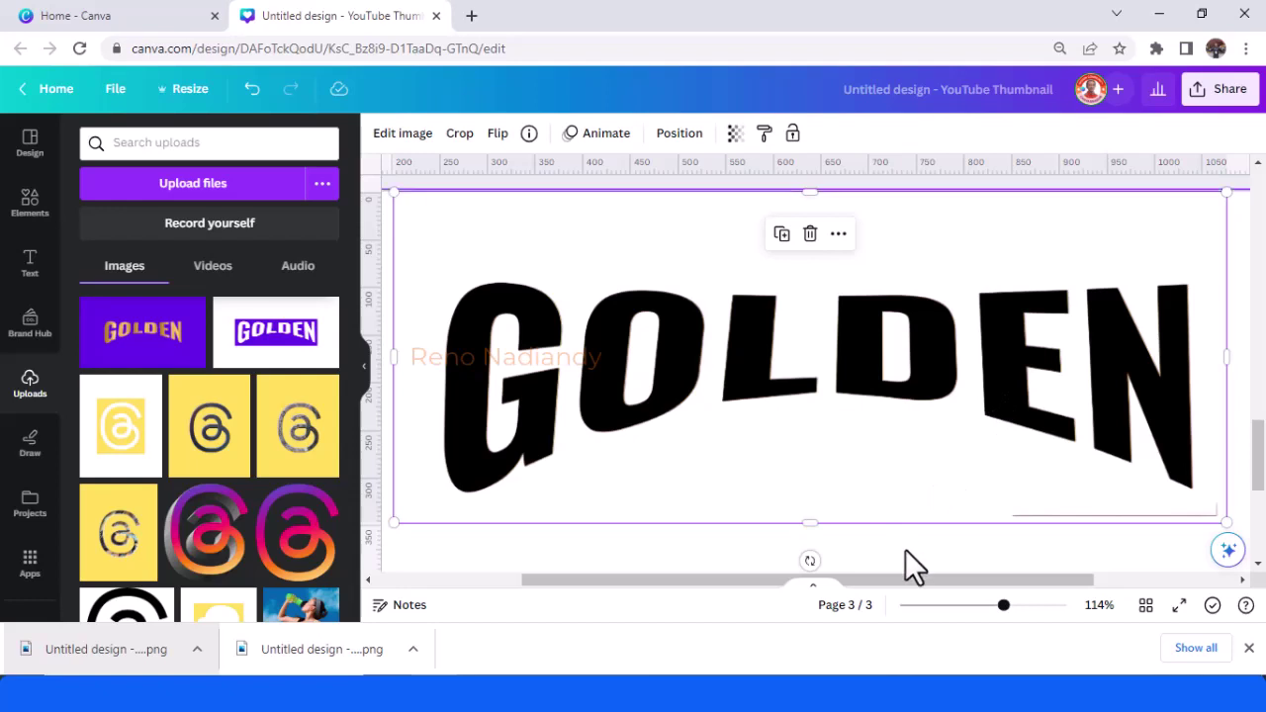
click(905, 550)
click(1005, 386)
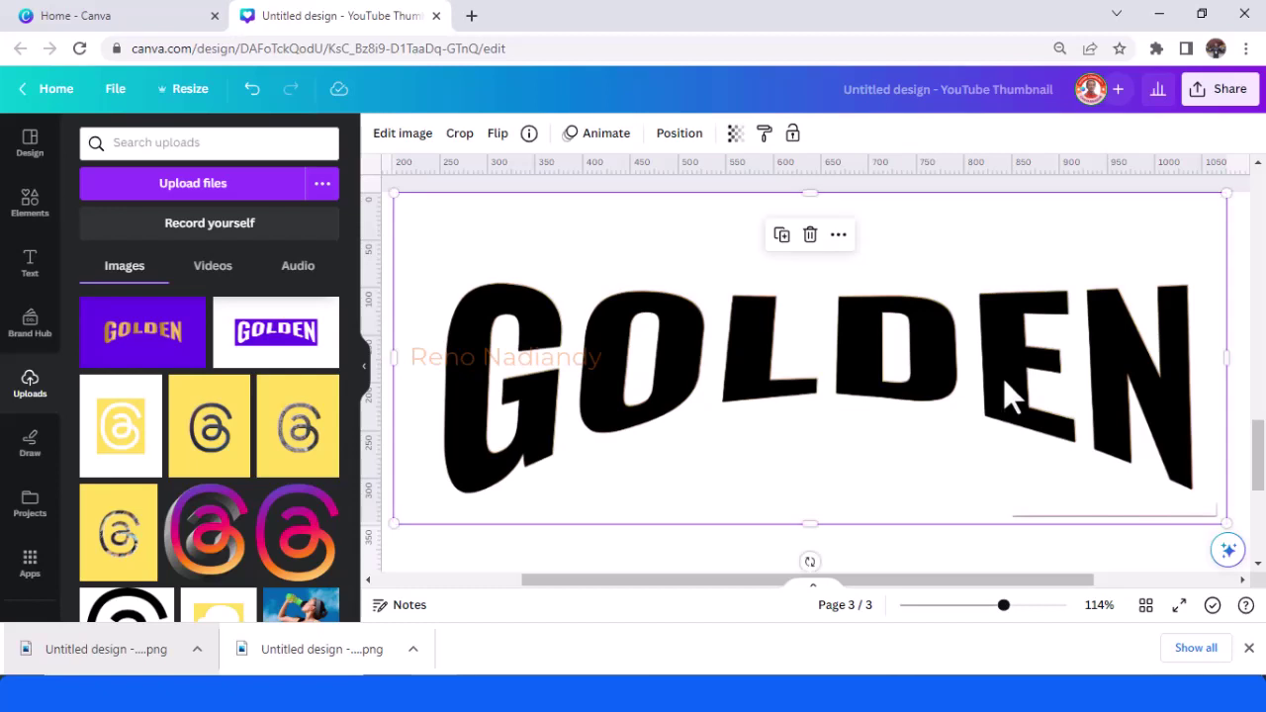
right_click(1005, 381)
mouse_move(1072, 336)
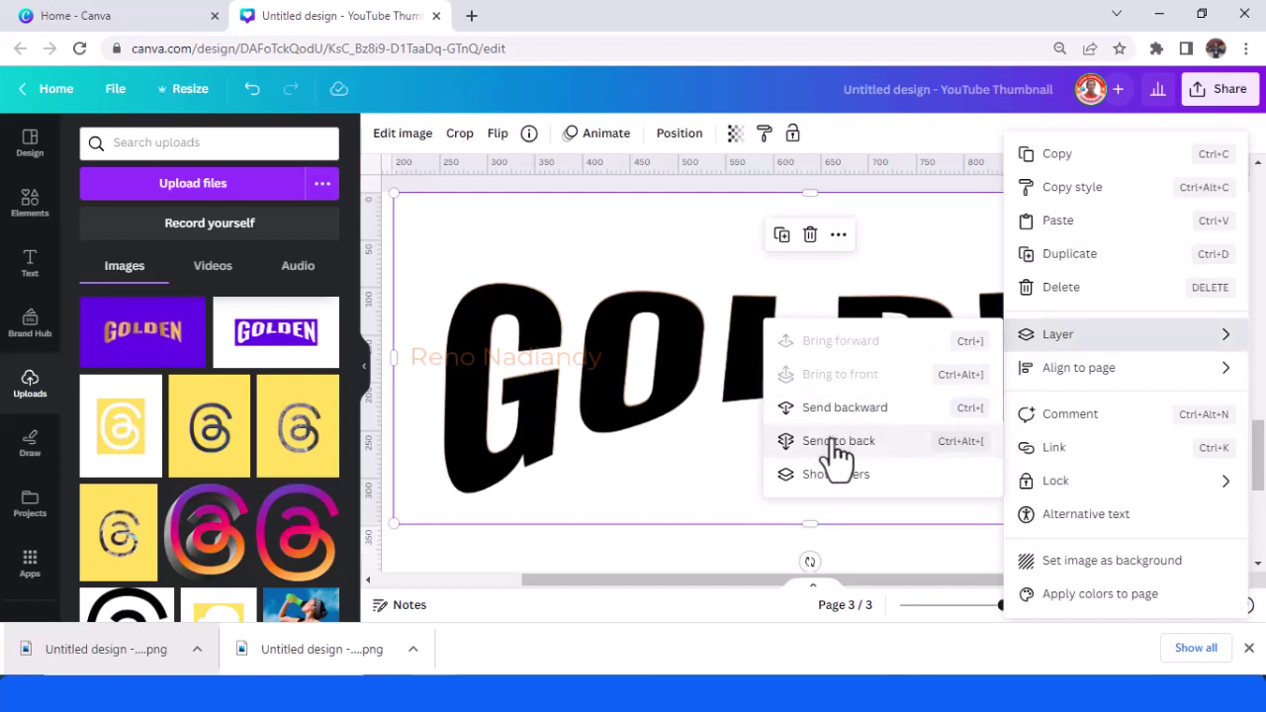
click(836, 450)
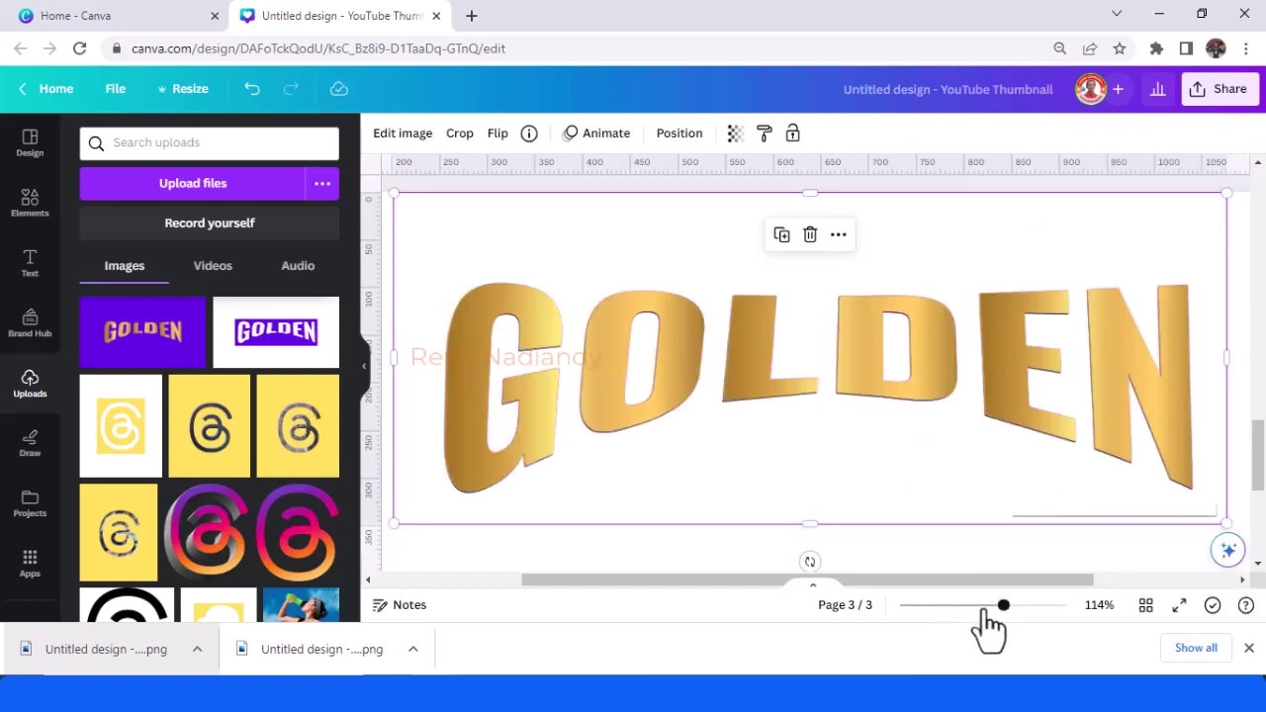
Move the textured gold copy off the stack to the page's lower-right corner, exposing the flat gold lettering
click(985, 606)
click(1071, 464)
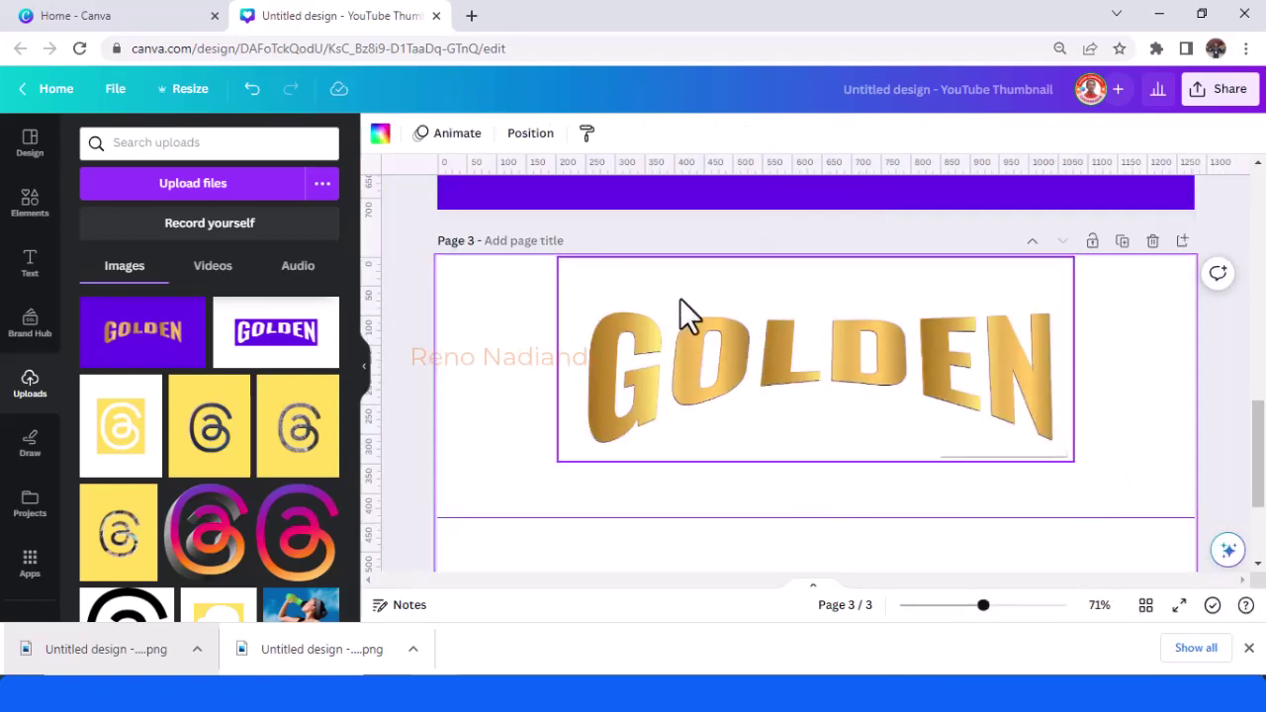
drag(674, 341, 1095, 534)
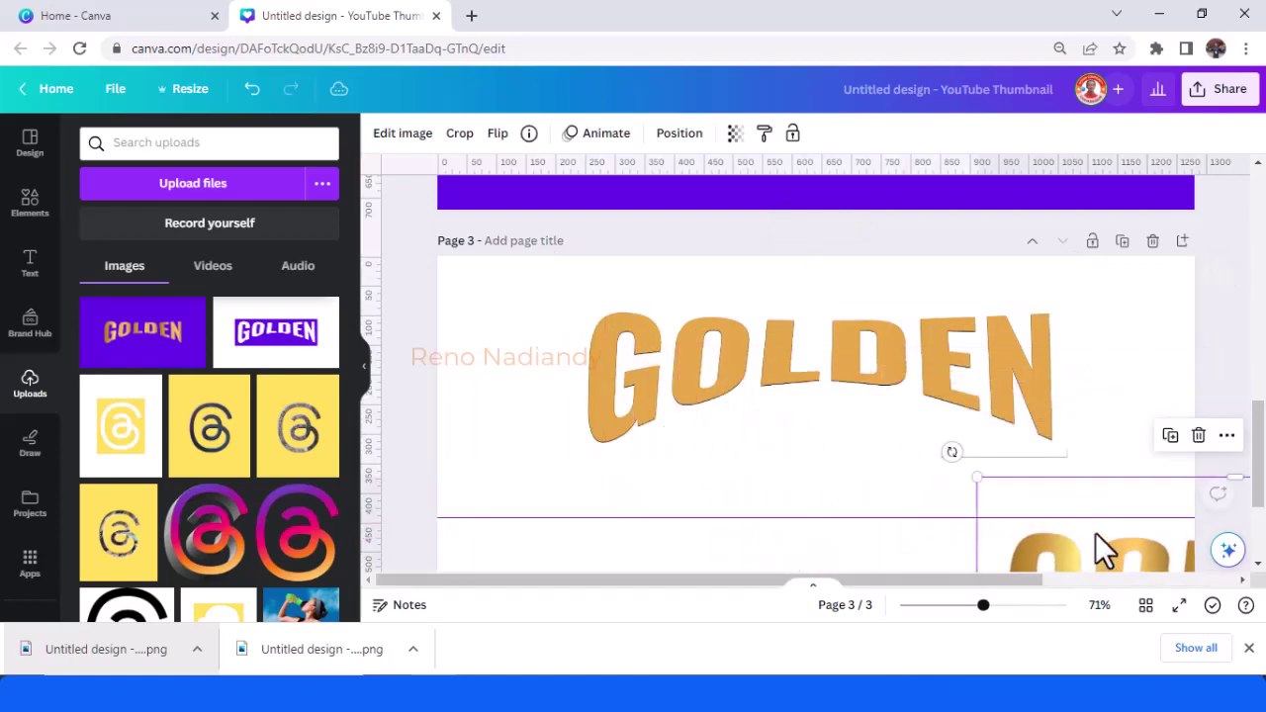
Crop the bottom edge of the flat gold lettering image to cut off the stray line, and remove the horizontal ruler guide
click(979, 436)
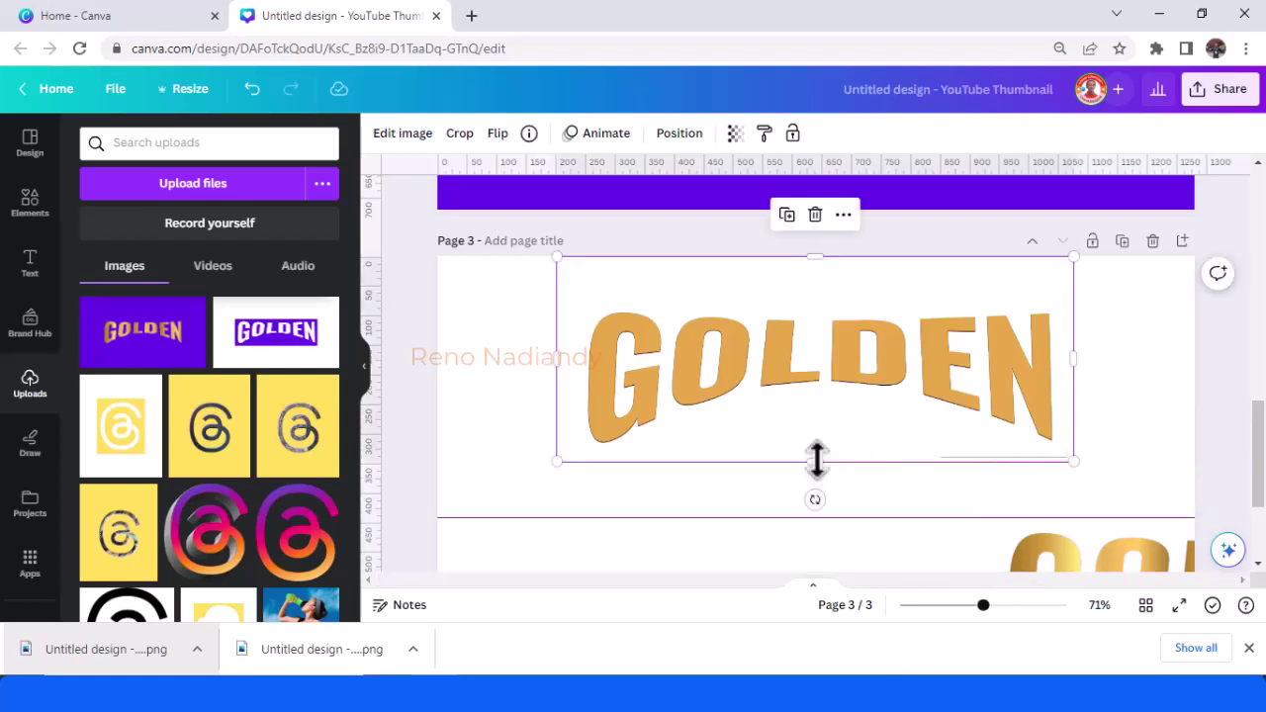
drag(817, 458, 816, 455)
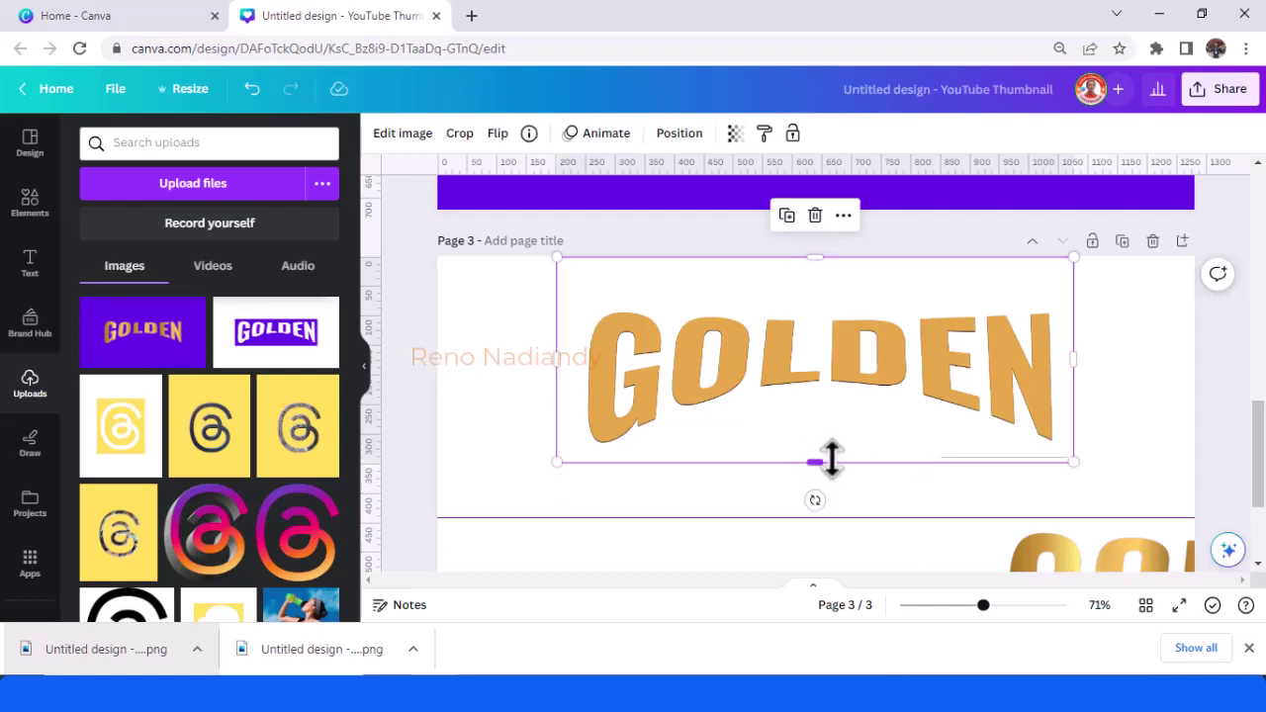
drag(824, 458, 827, 445)
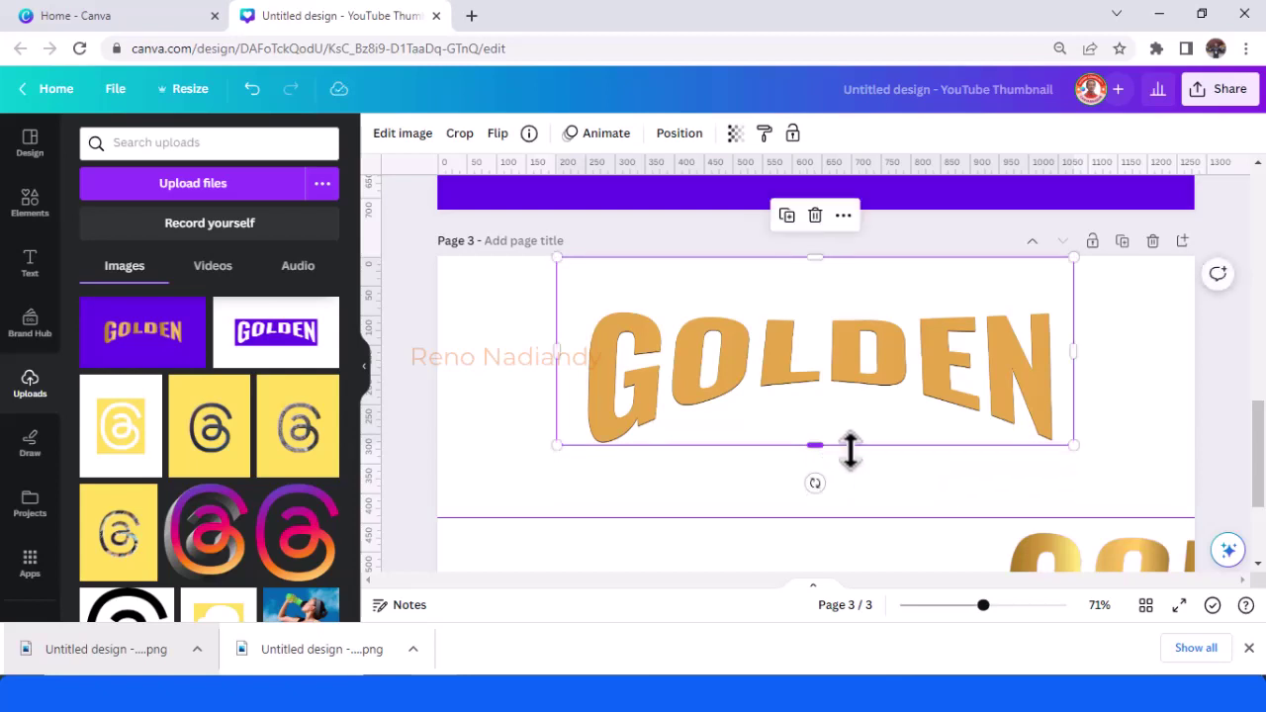
click(1170, 463)
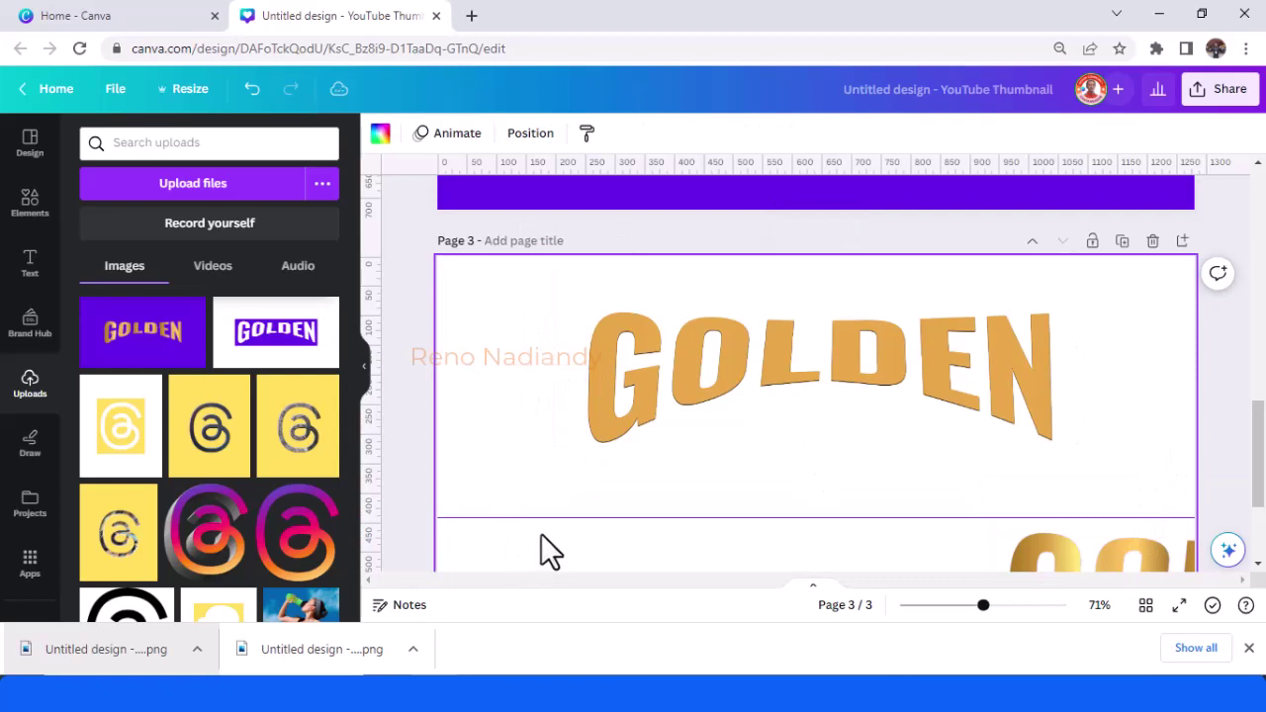
drag(540, 517, 580, 101)
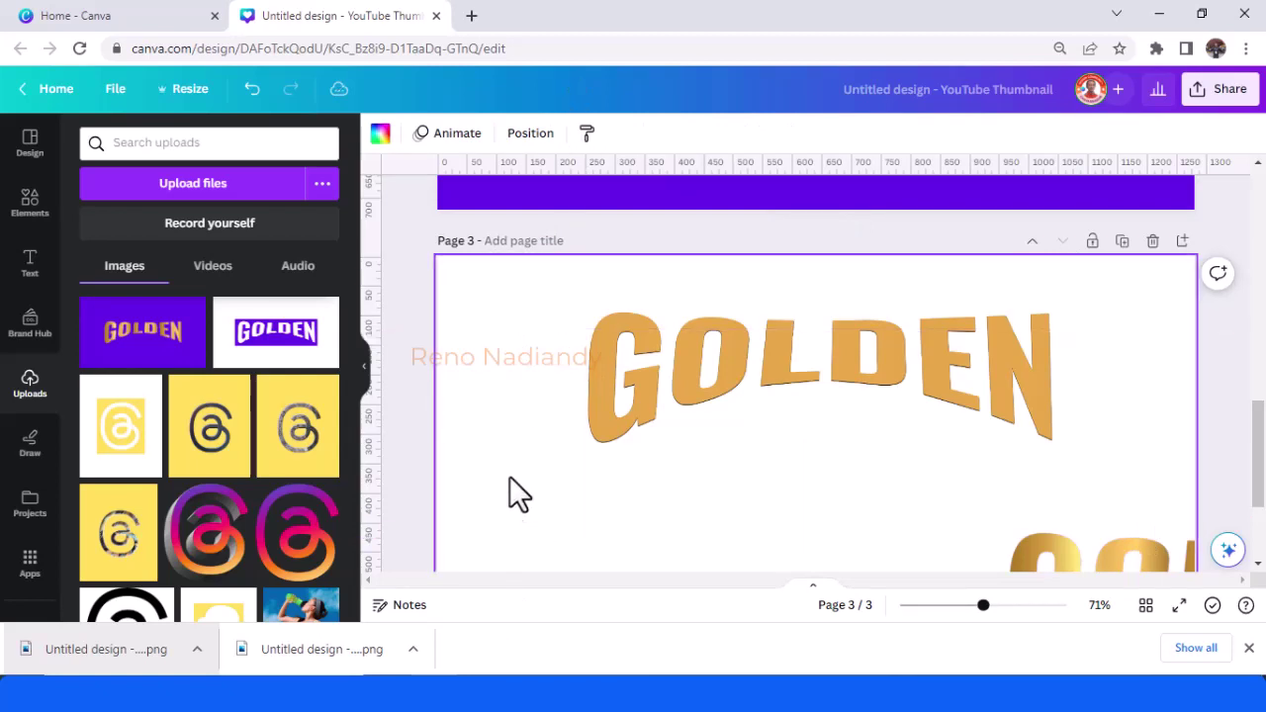
Group the flat gold and black lettering and move the group slightly down and left on the page
drag(499, 383, 680, 508)
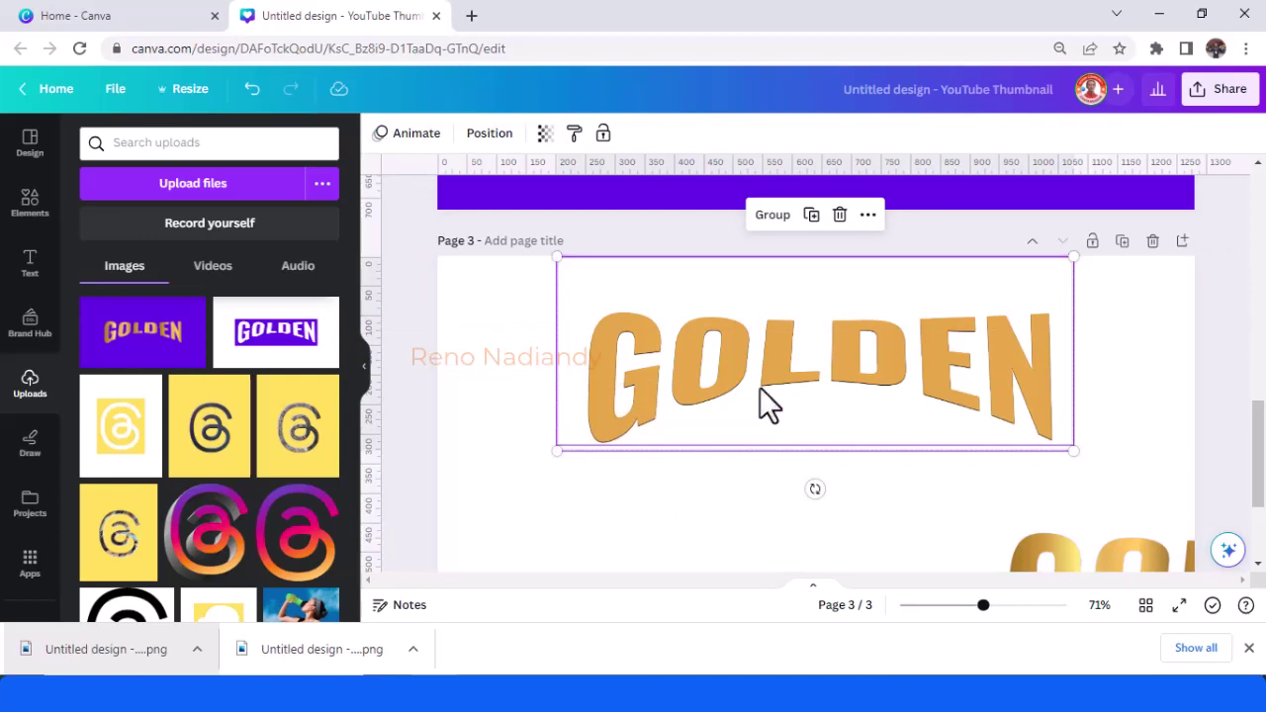
click(780, 224)
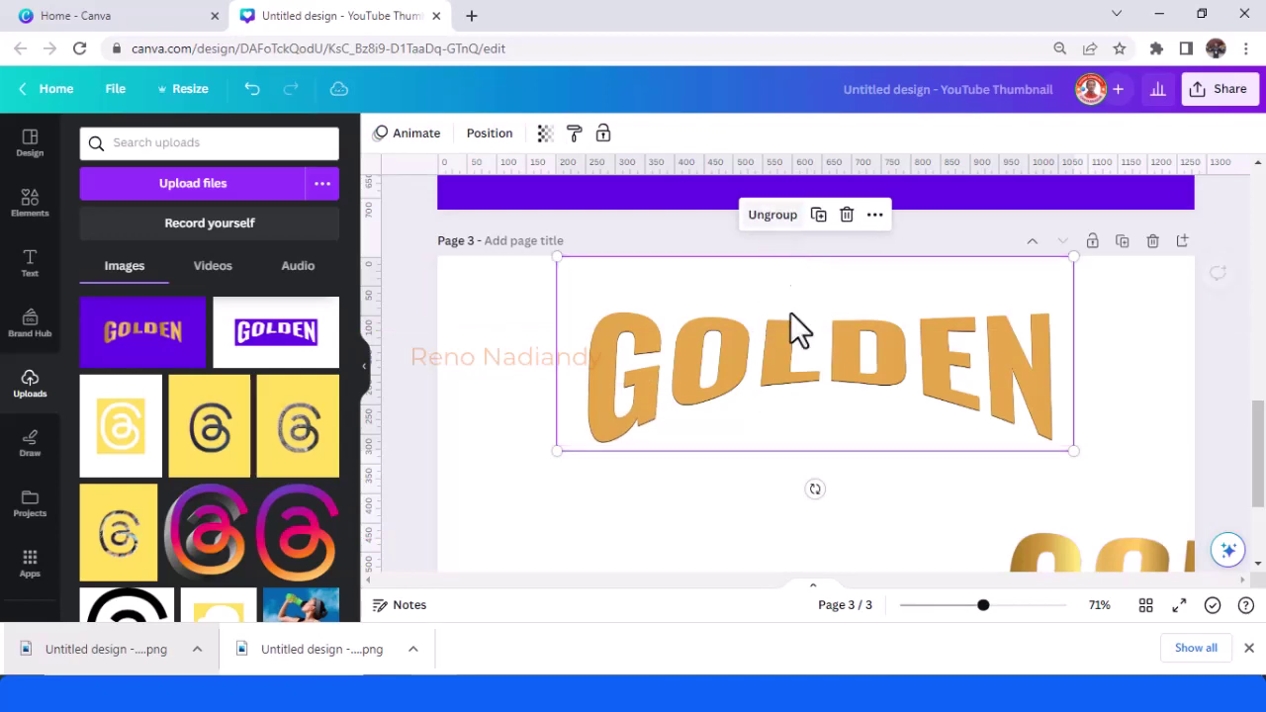
click(708, 524)
drag(718, 373, 689, 427)
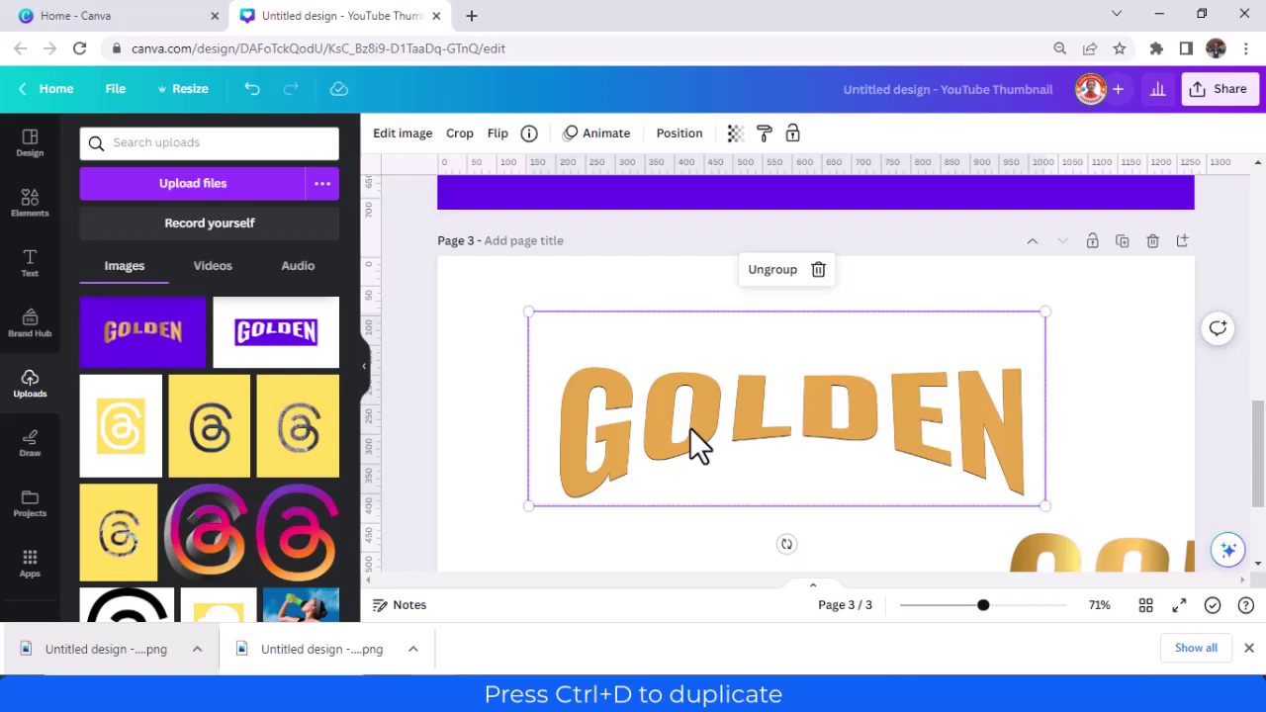
Duplicate the lettering group and place the copy over the original, offset very slightly up and right
key(ctrl+d)
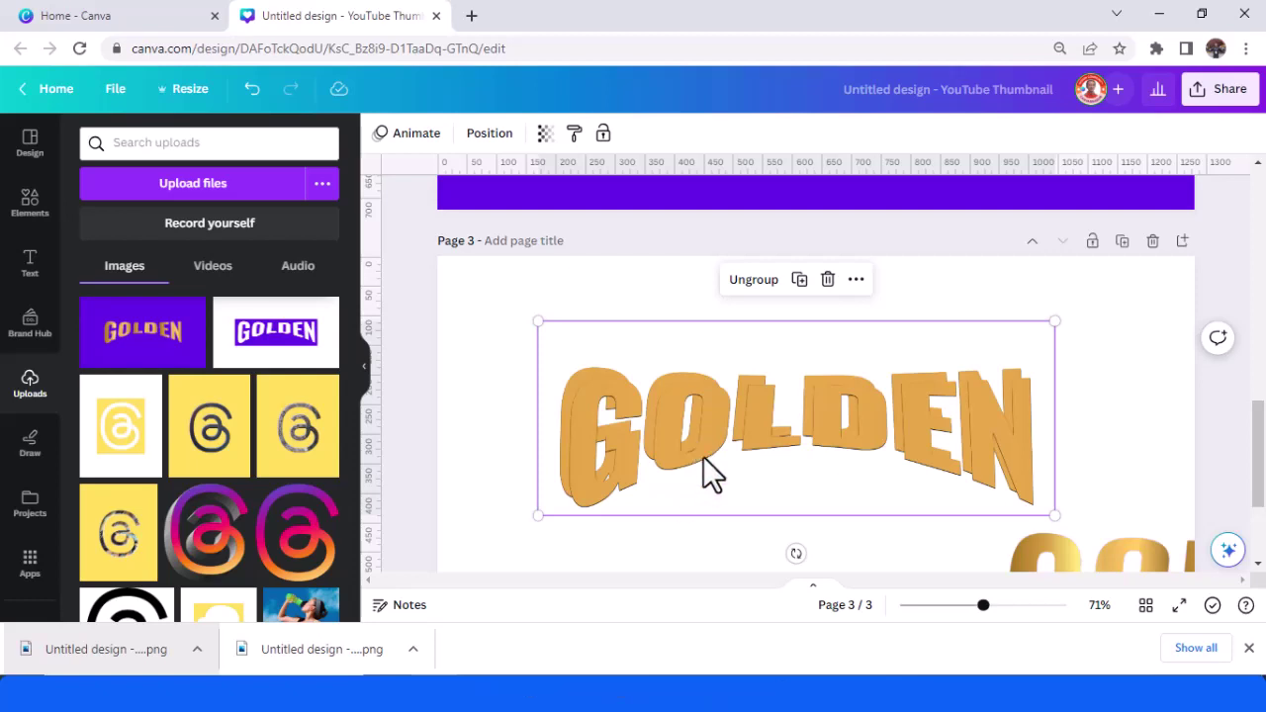
drag(704, 441, 700, 438)
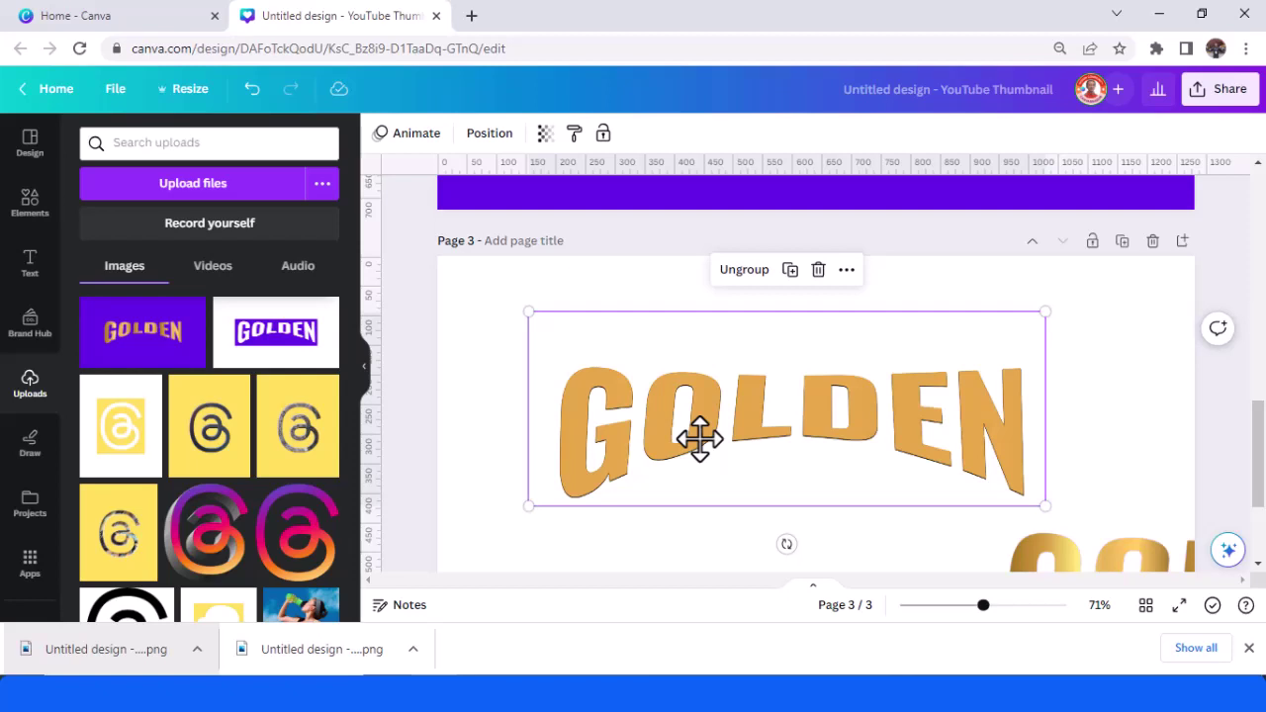
key(Escape)
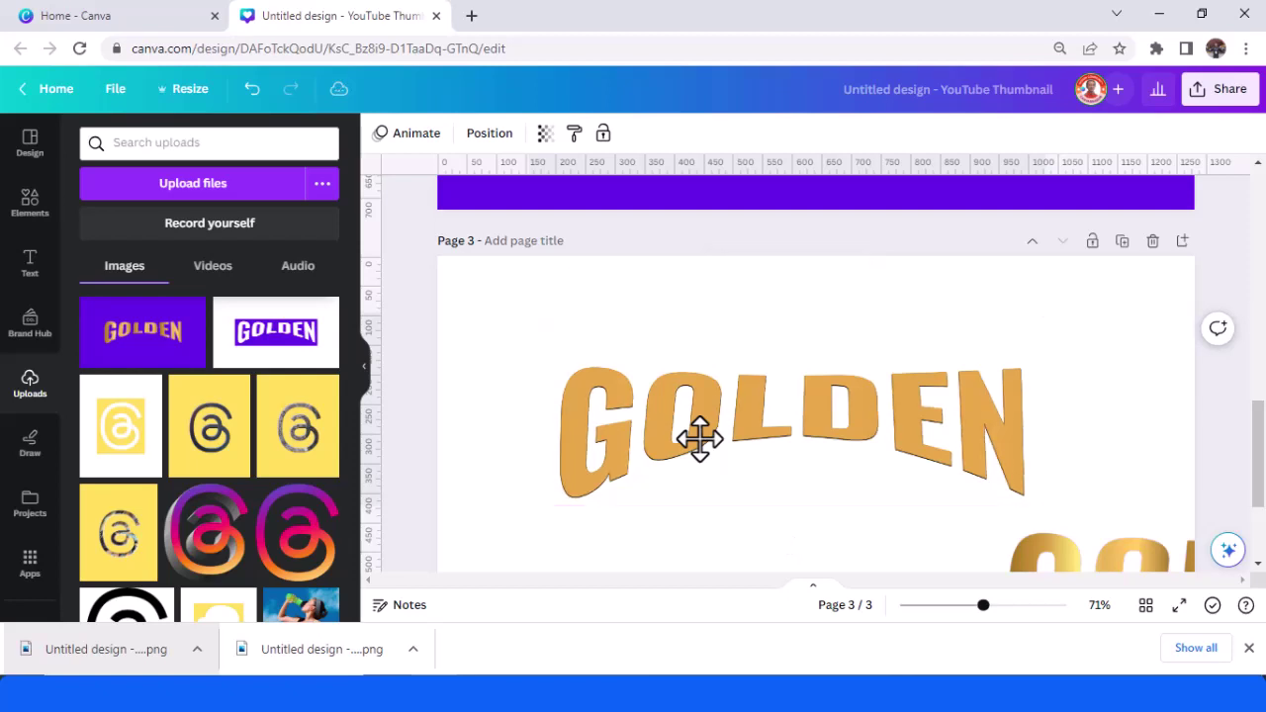
click(699, 438)
key(Escape)
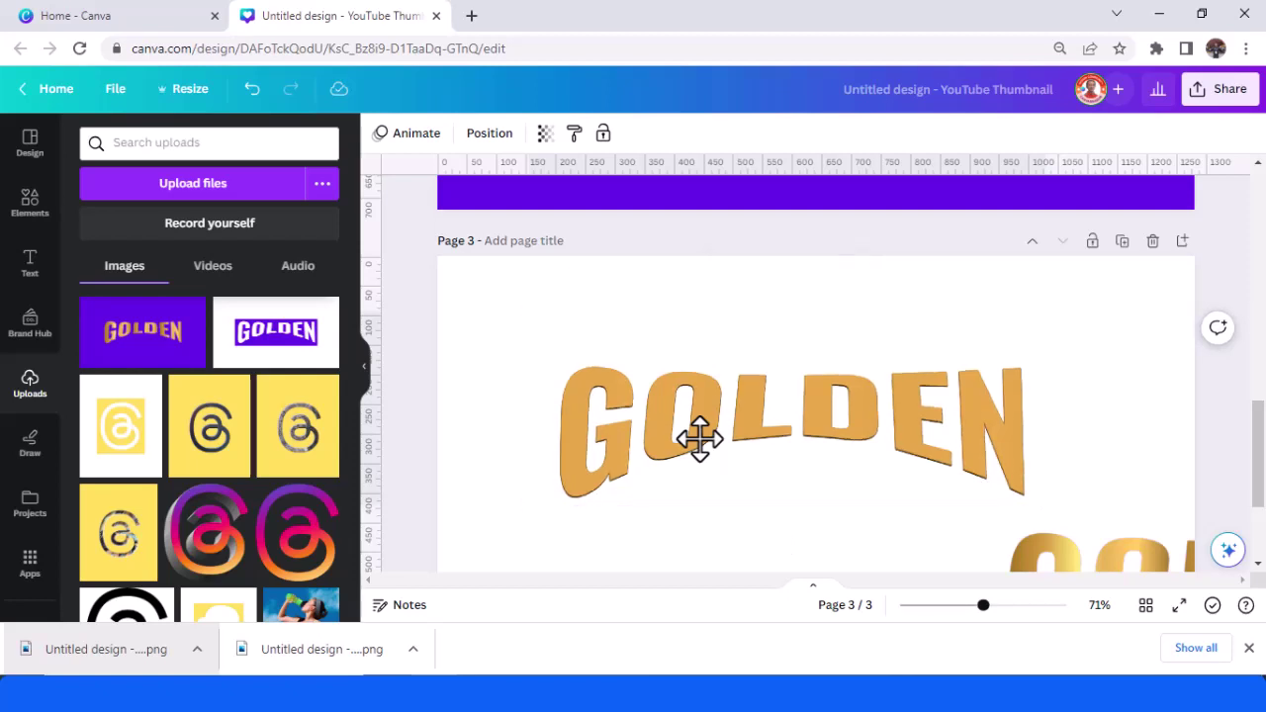
click(699, 438)
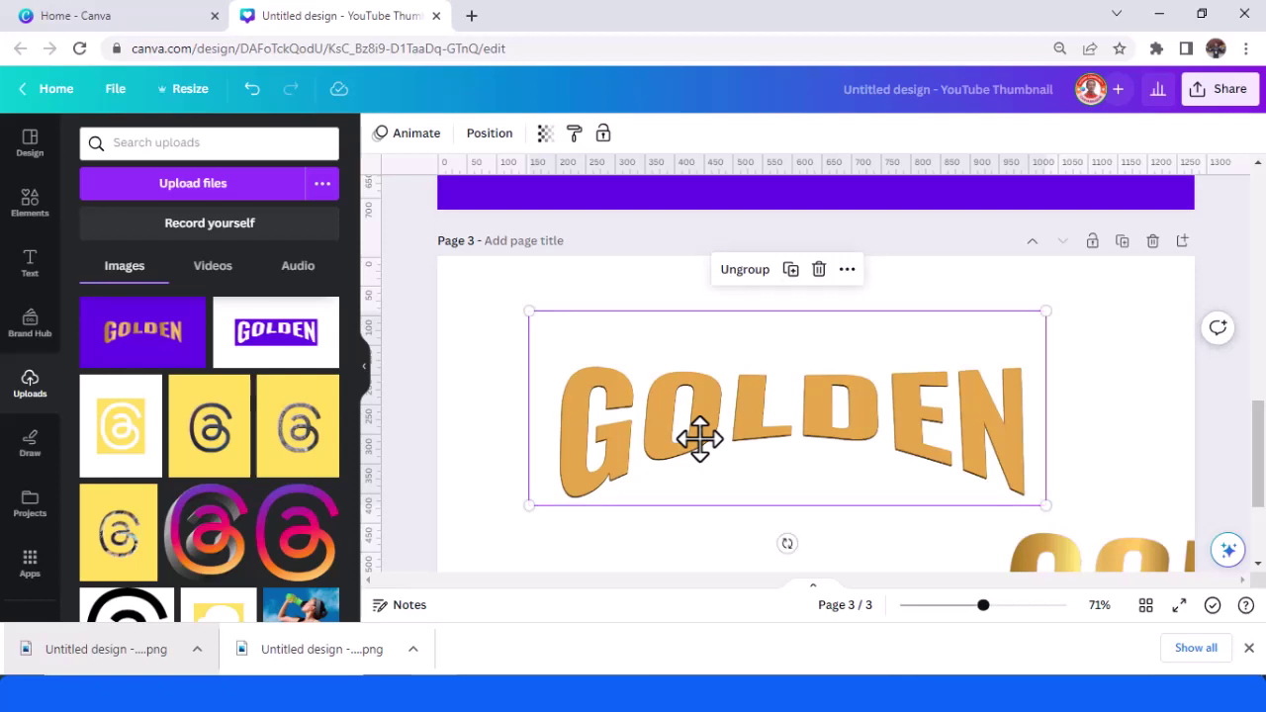
drag(699, 438, 699, 436)
Build a 3D extrusion by repeatedly duplicating the lettering group and nudging each new copy slightly up and right
key(Up)
key(Right)
key(Up)
key(Right)
key(Up)
key(Right)
key(Up)
key(Right)
key(Up)
key(Right)
key(Up)
key(Right)
key(Up)
key(Right)
key(Up)
key(Right)
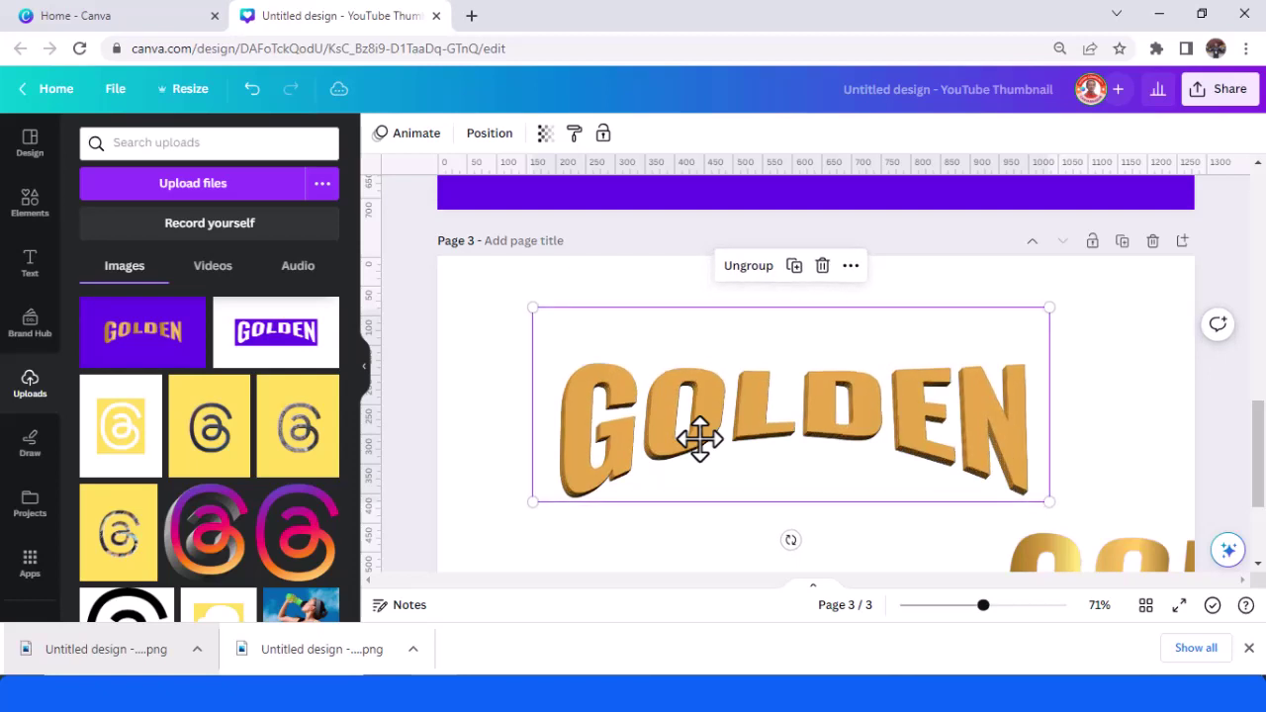
key(Up)
key(Right)
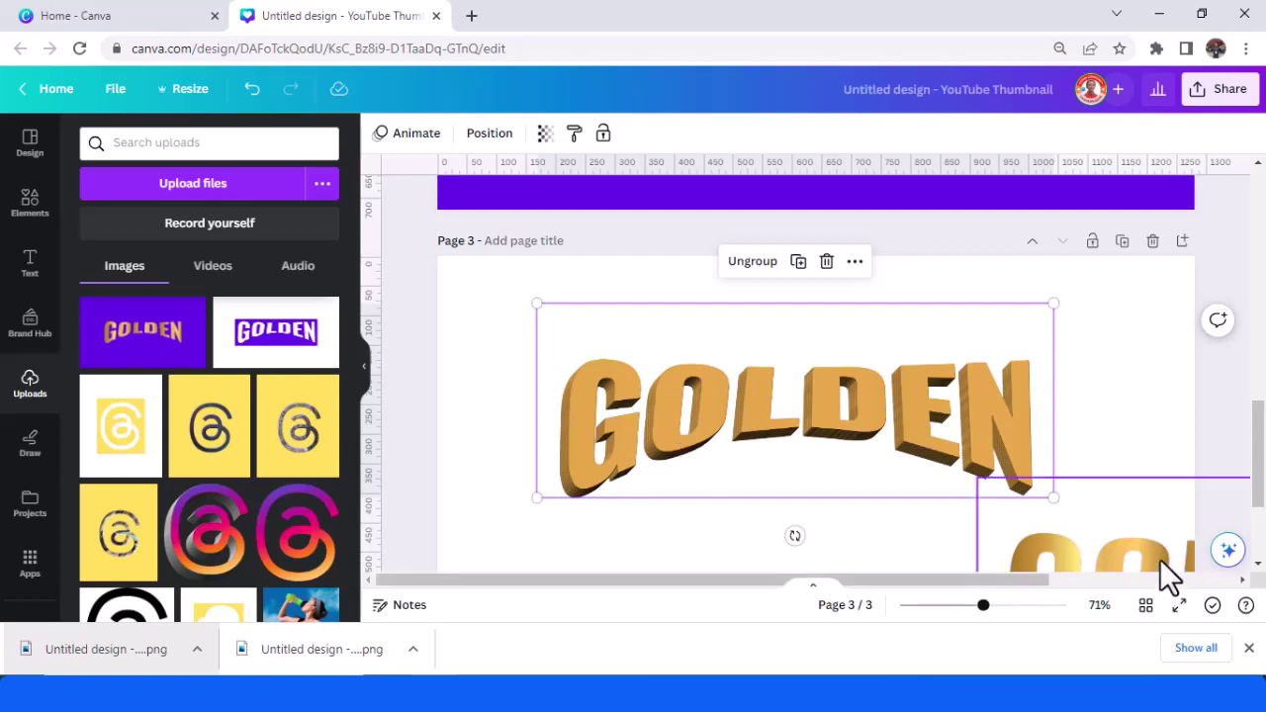
Bring the textured gold lettering to the front and place it over the face of the extruded lettering
drag(1160, 559, 1108, 411)
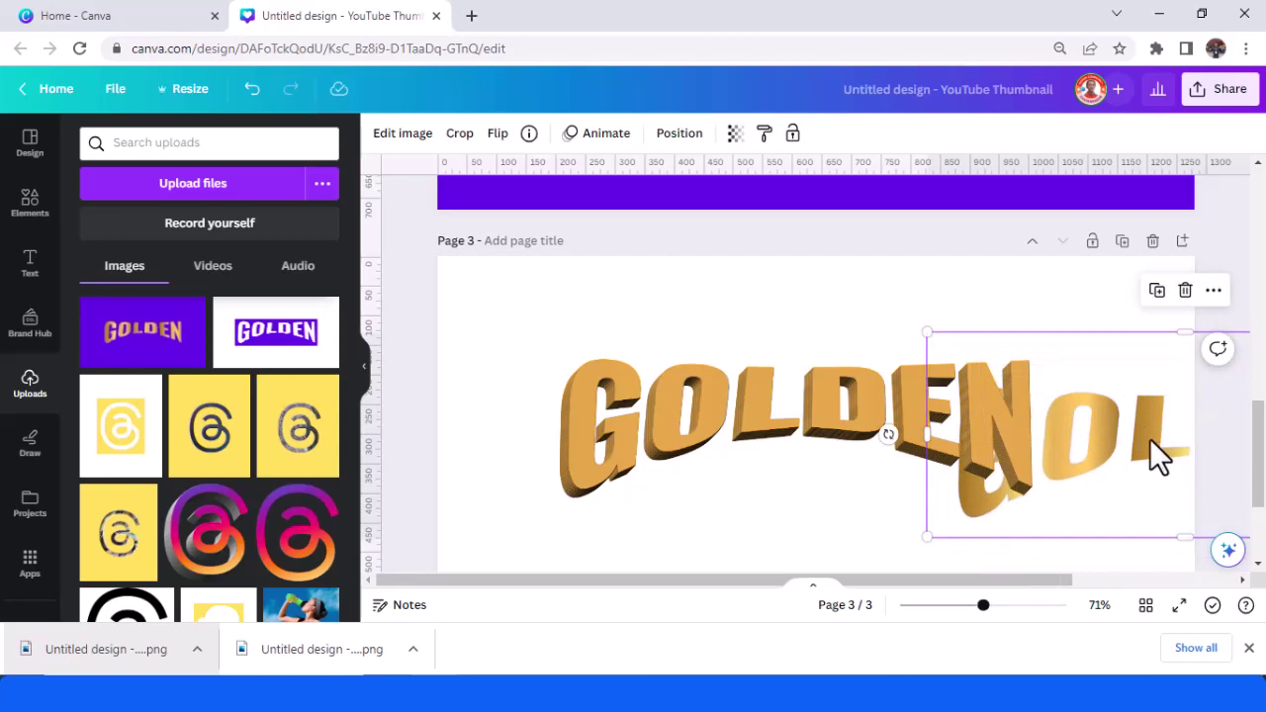
right_click(1144, 437)
mouse_move(989, 341)
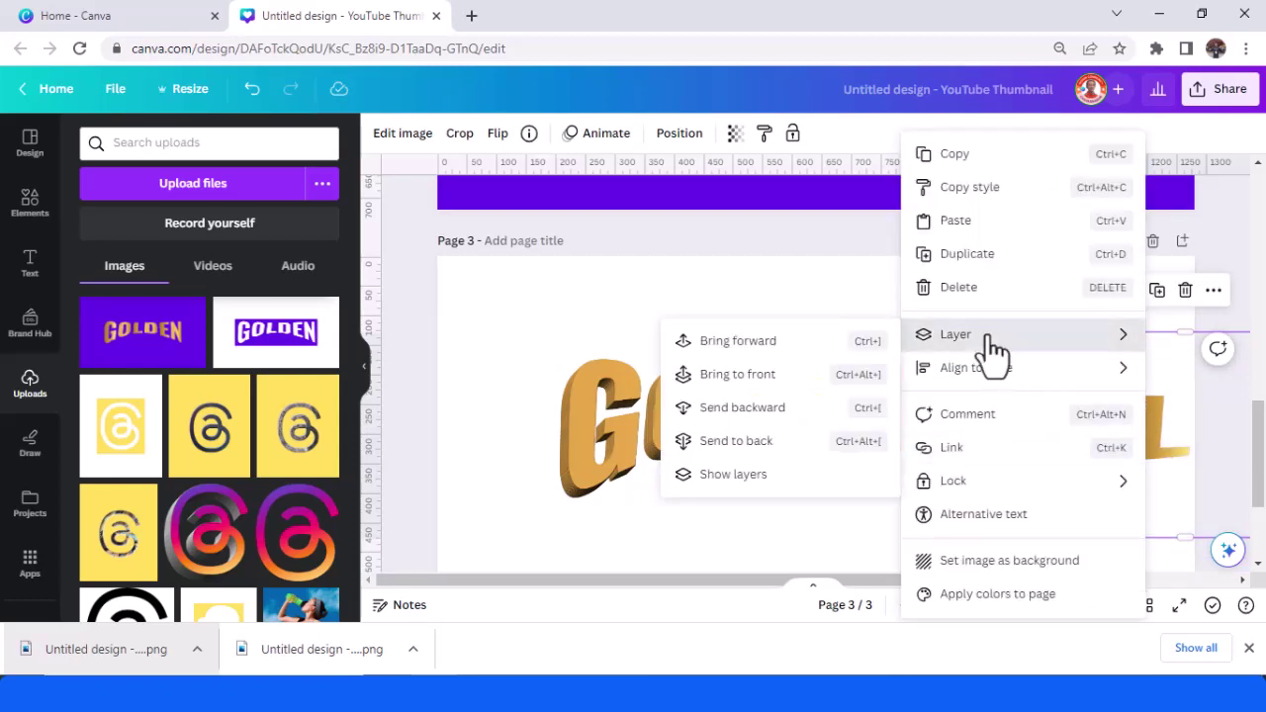
click(766, 376)
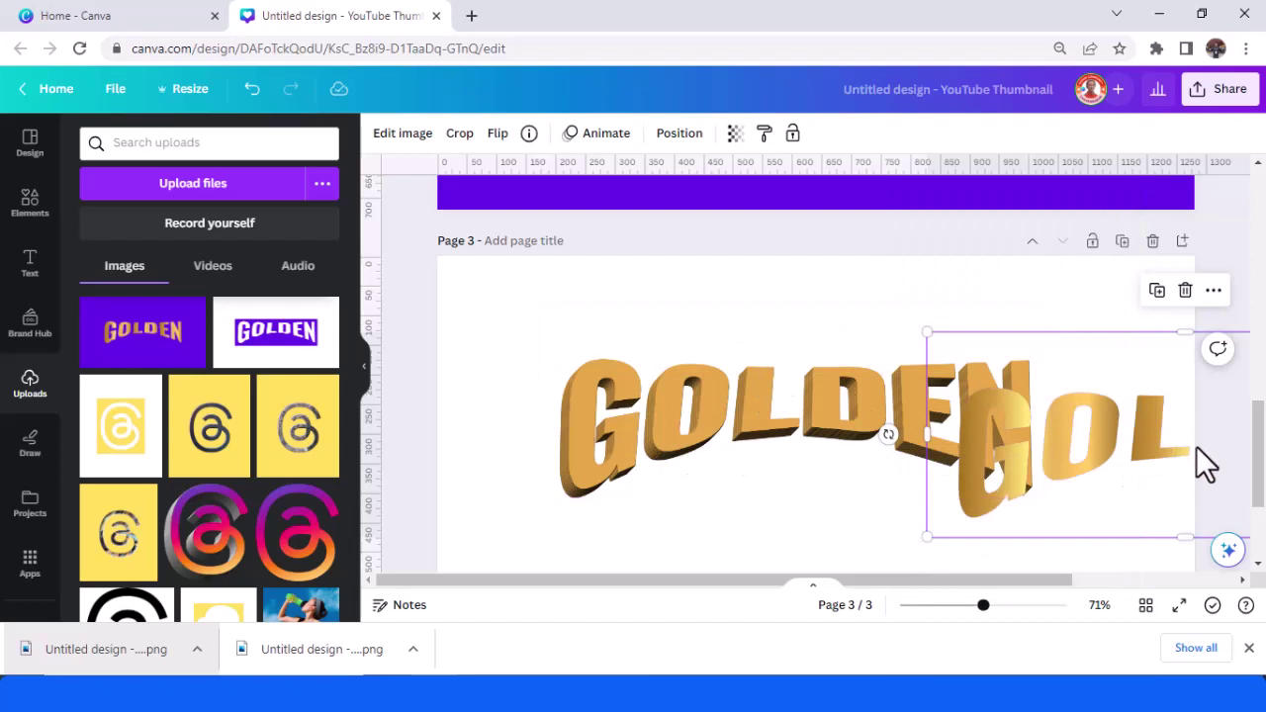
drag(1124, 439, 774, 423)
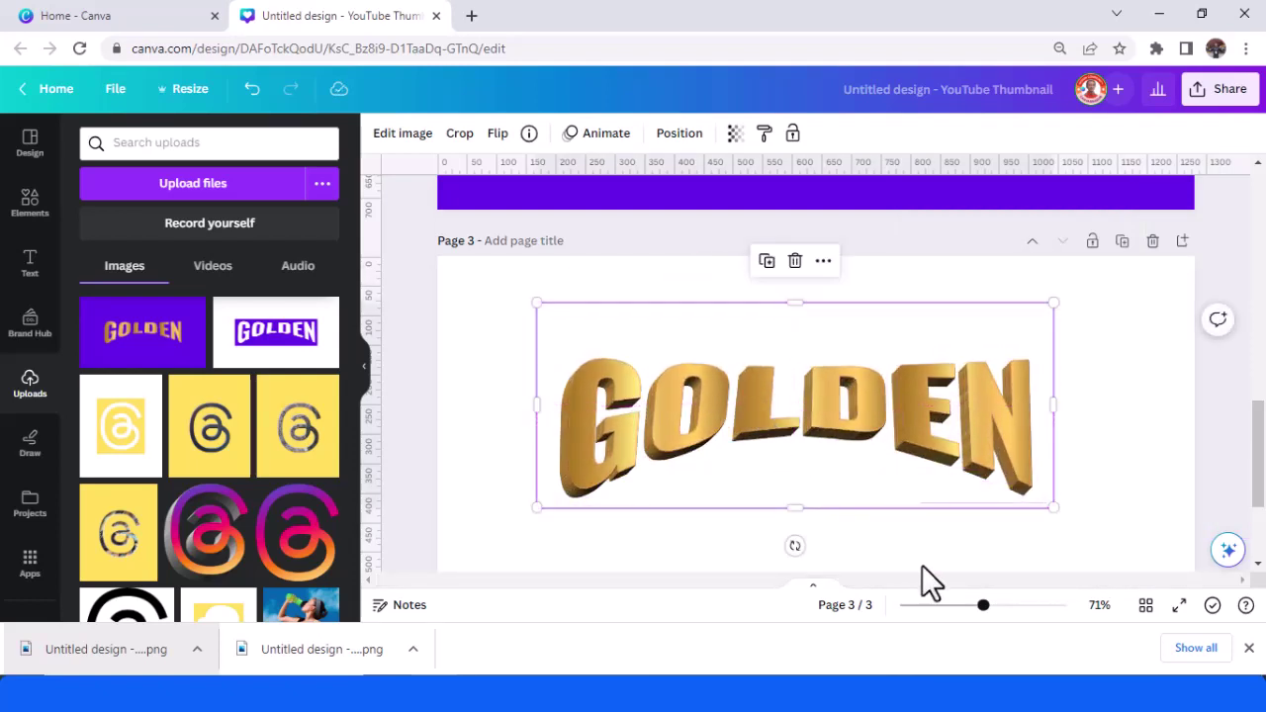
Fine-tune the textured gold lettering's position so it matches the front edges of the extrusion
drag(983, 604, 1106, 572)
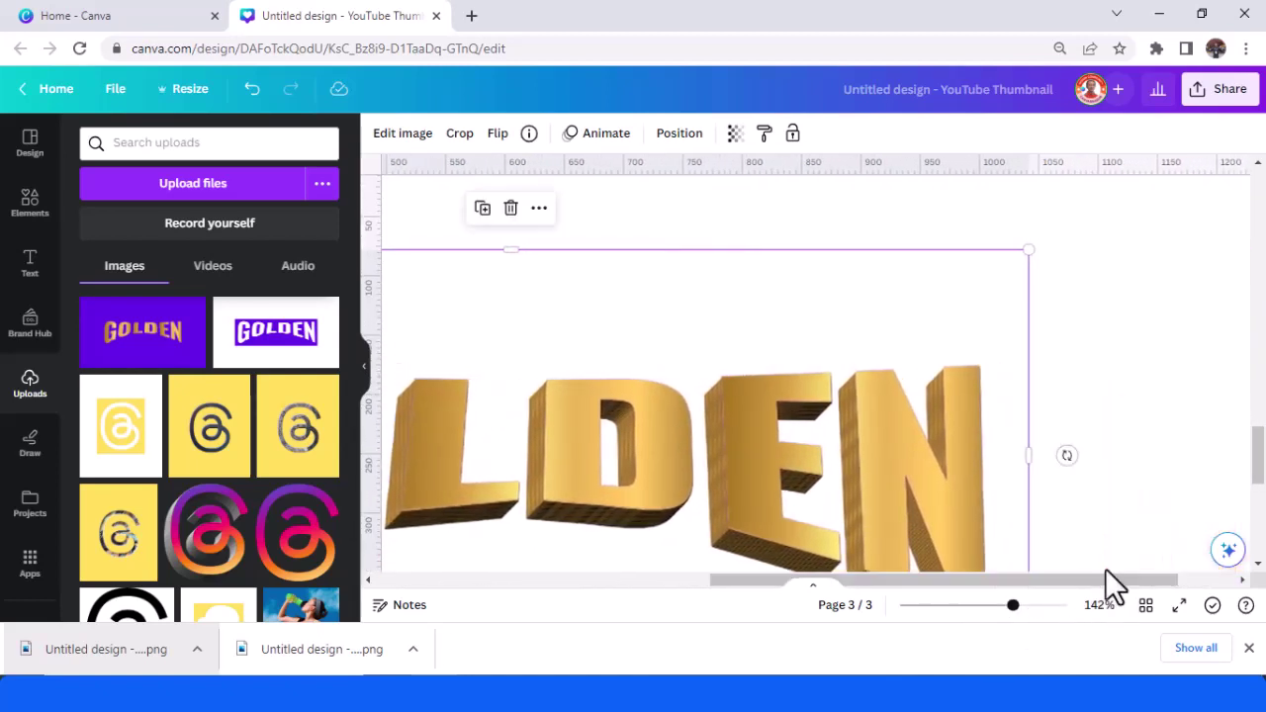
mouse_move(935, 471)
mouse_down()
mouse_move(938, 487)
mouse_move(938, 473)
mouse_up()
click(986, 605)
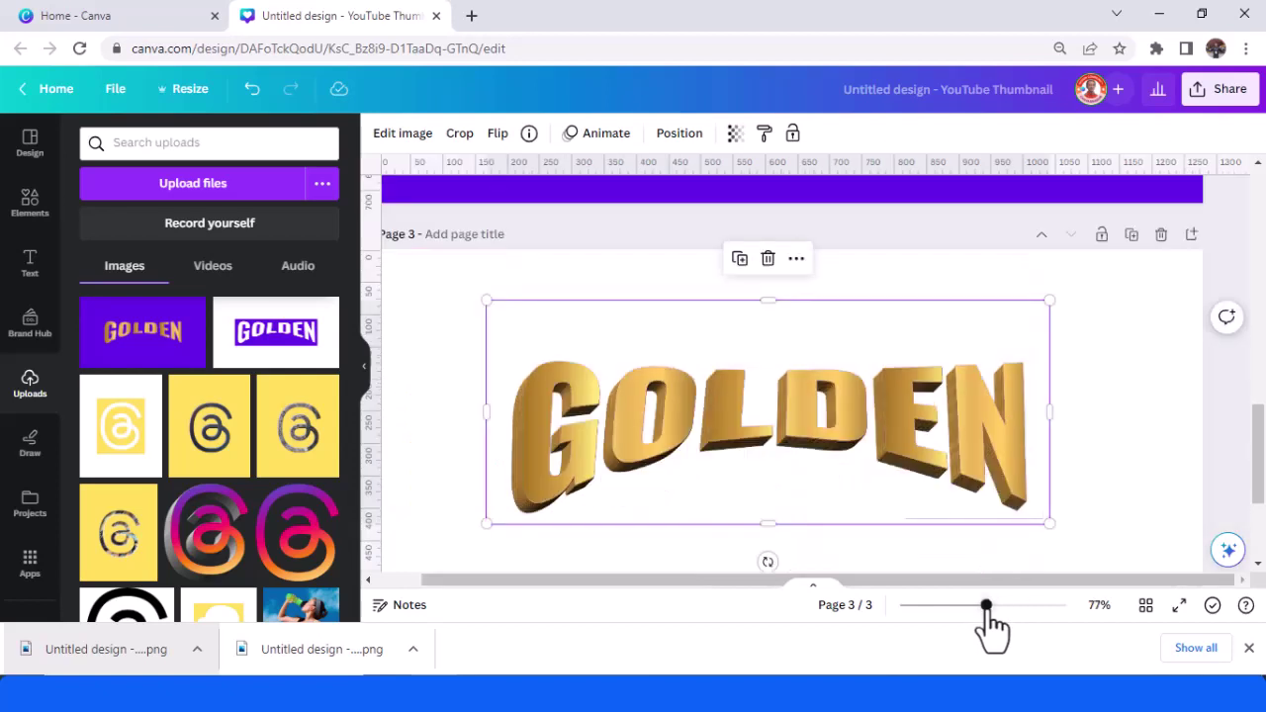
click(957, 605)
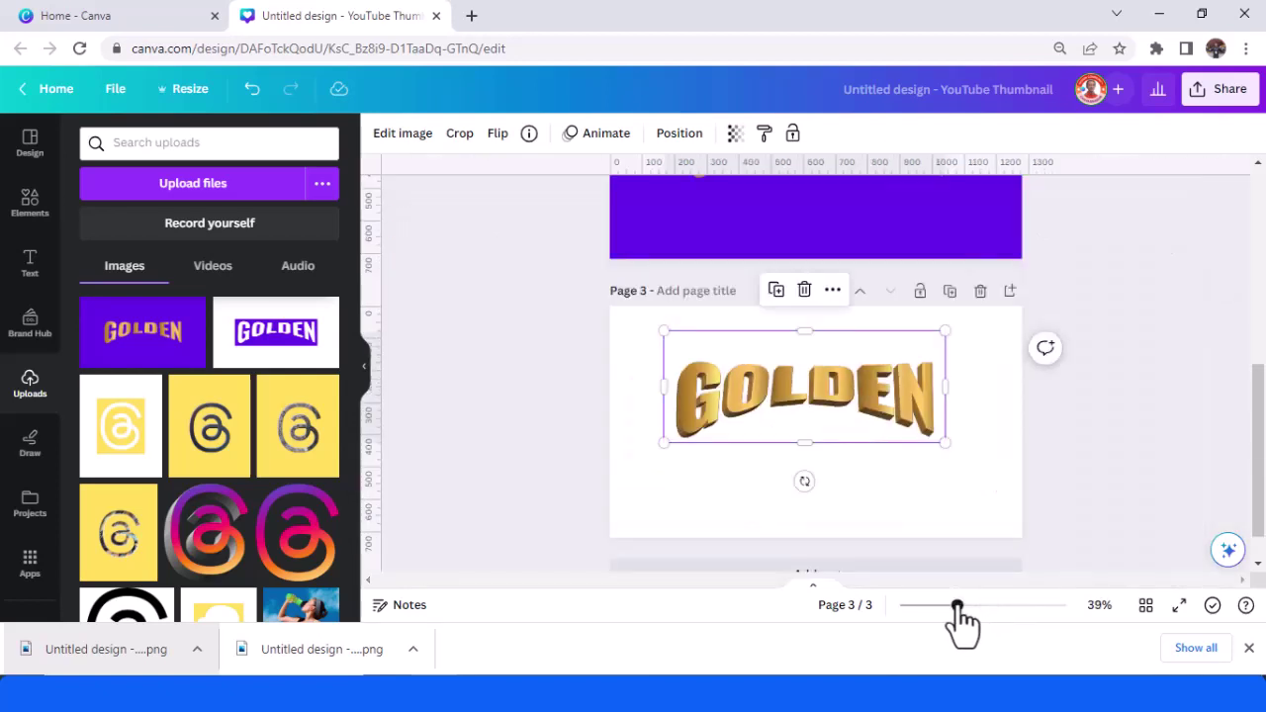
Select all the lettering layers together and center them on page 3
click(1132, 484)
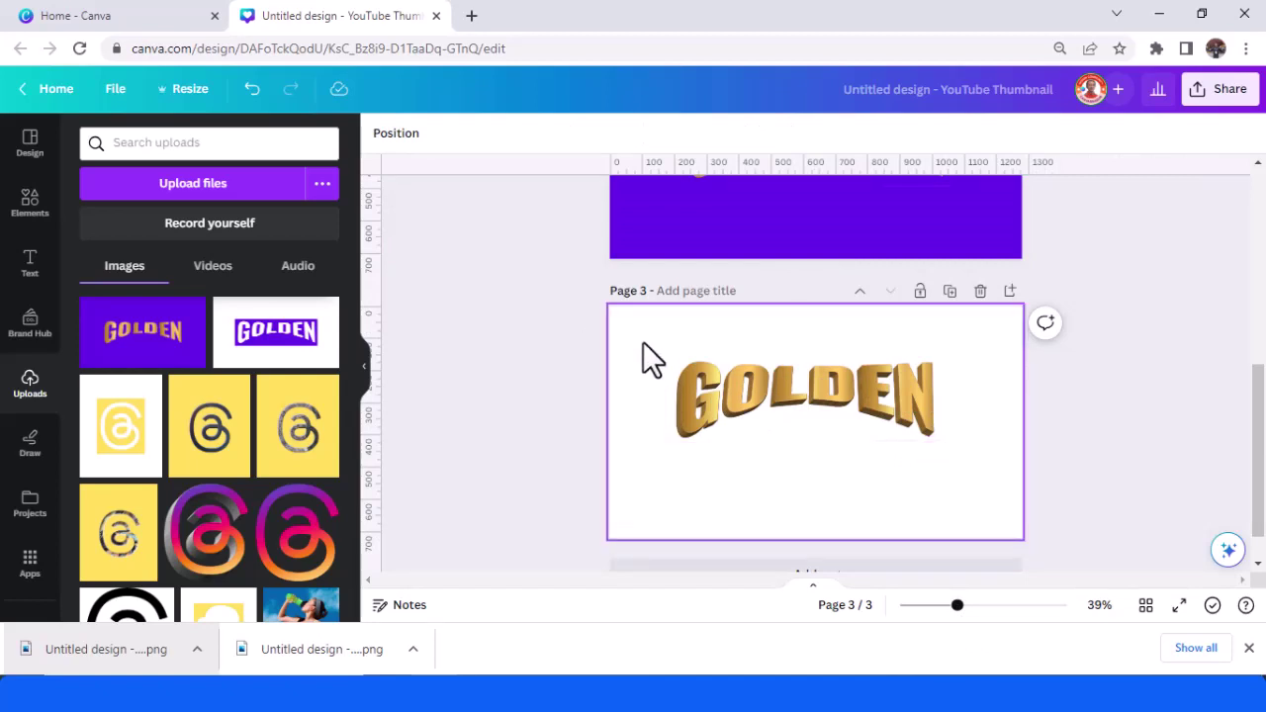
drag(643, 341, 998, 502)
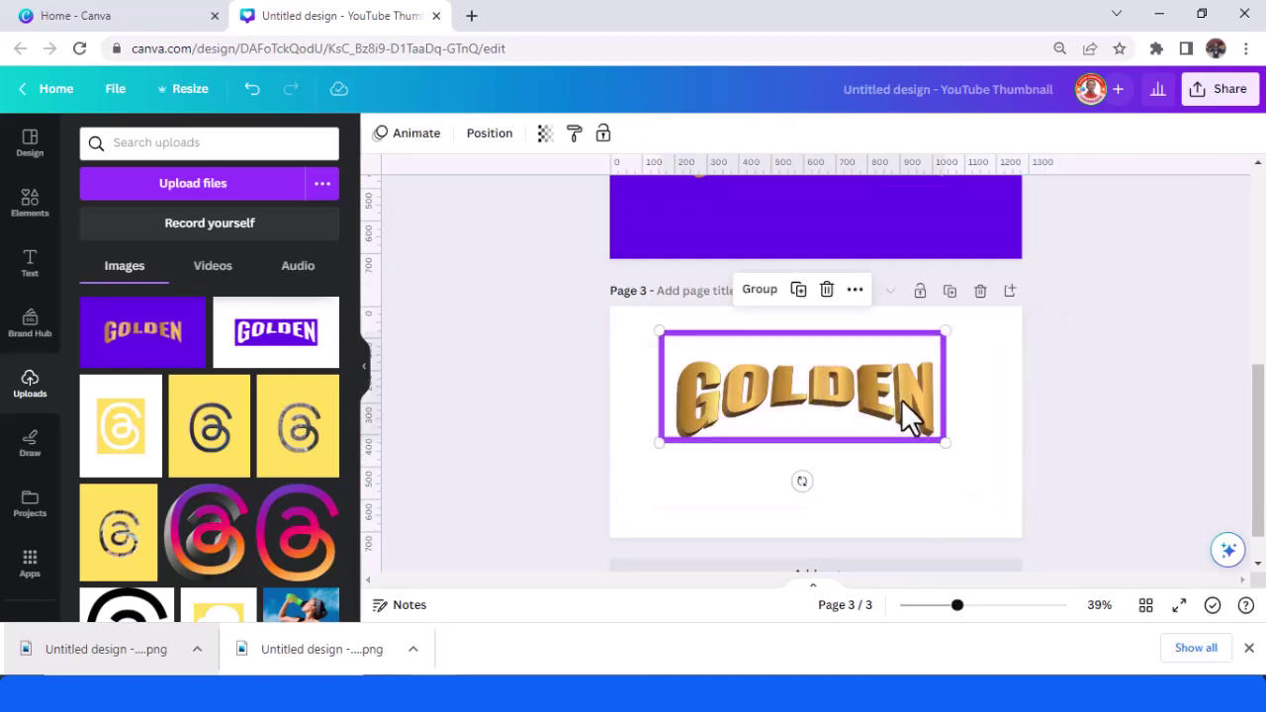
drag(901, 400, 914, 423)
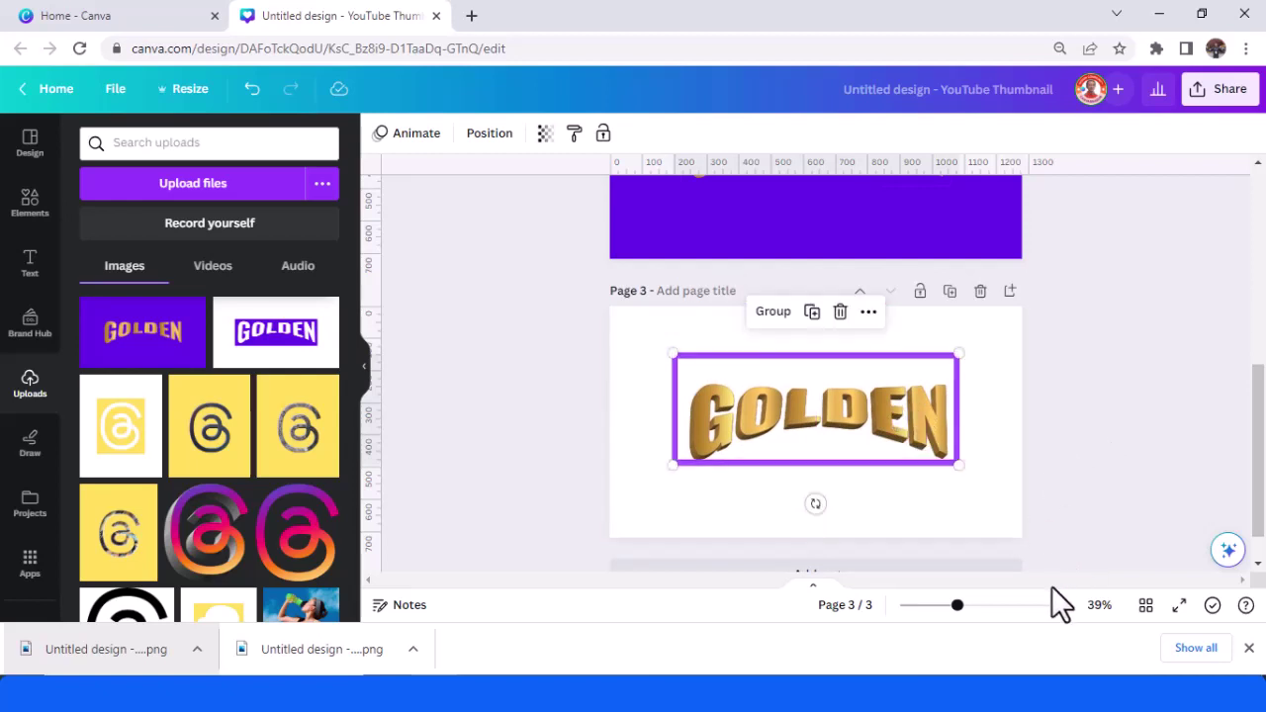
drag(958, 605, 978, 605)
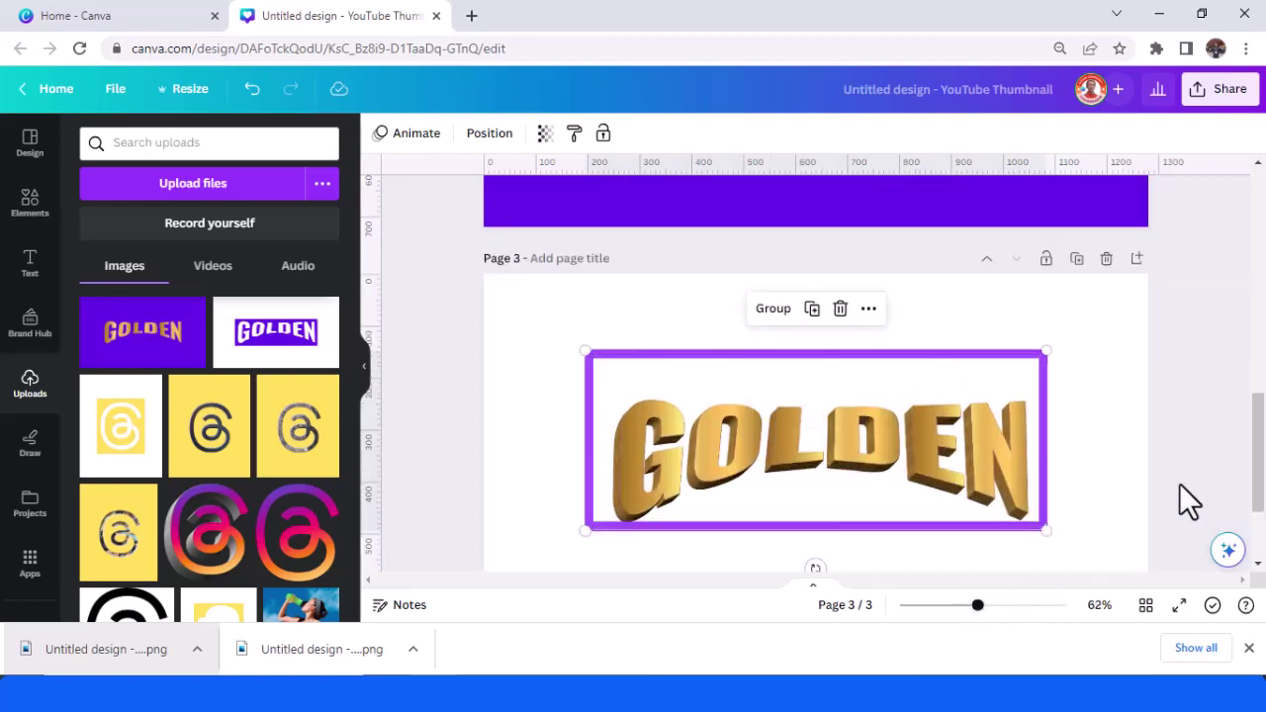
click(1141, 465)
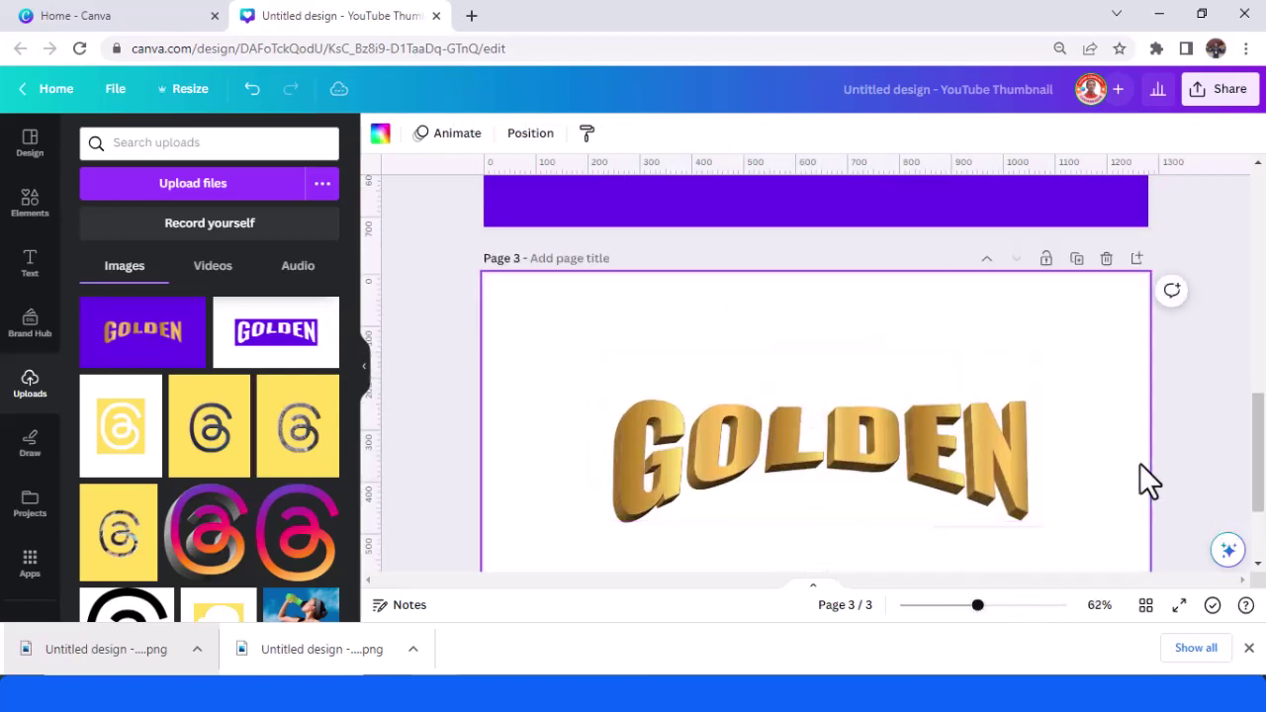
Crop the bottom edge of the textured gold lettering image to cut off its stray line
click(1010, 529)
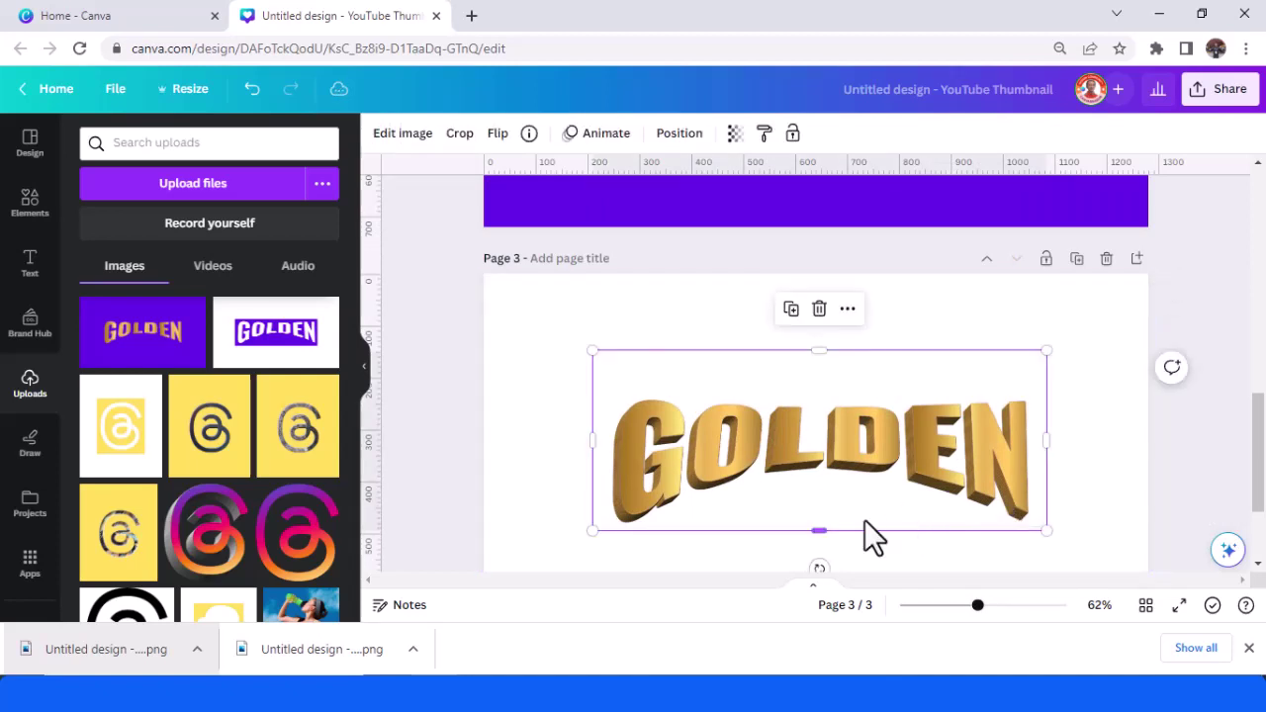
drag(817, 532, 875, 531)
click(1099, 529)
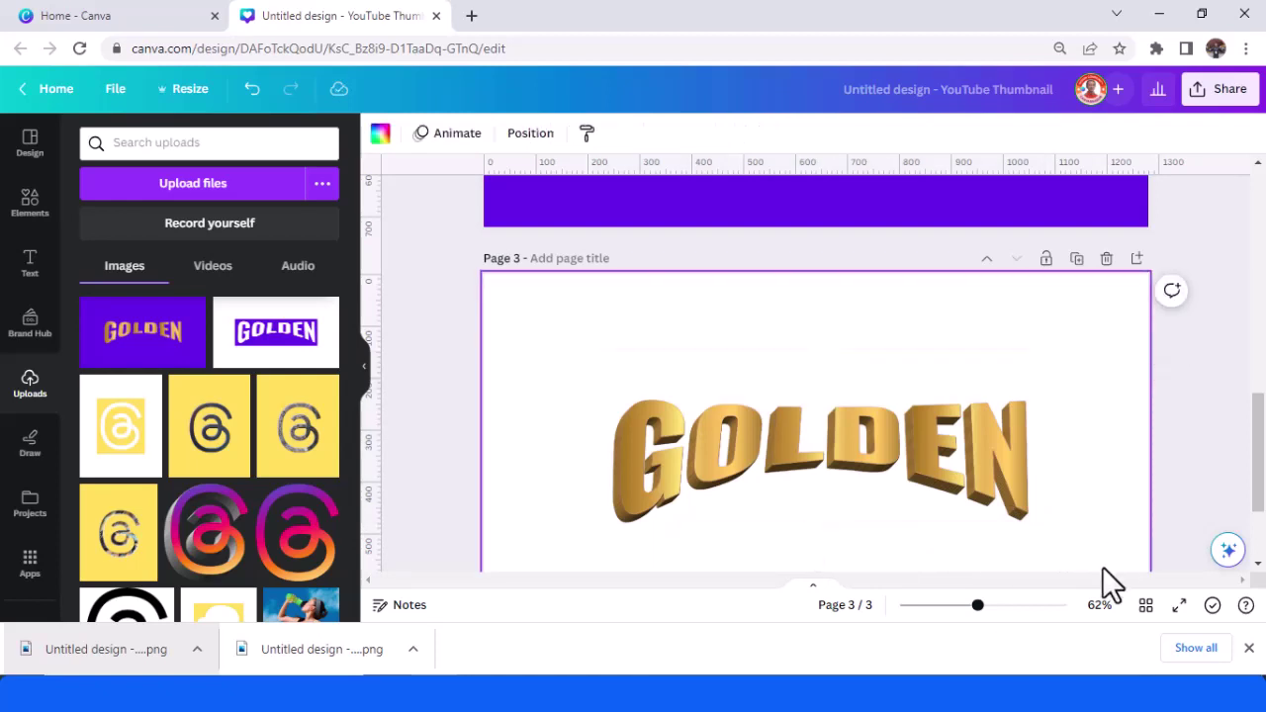